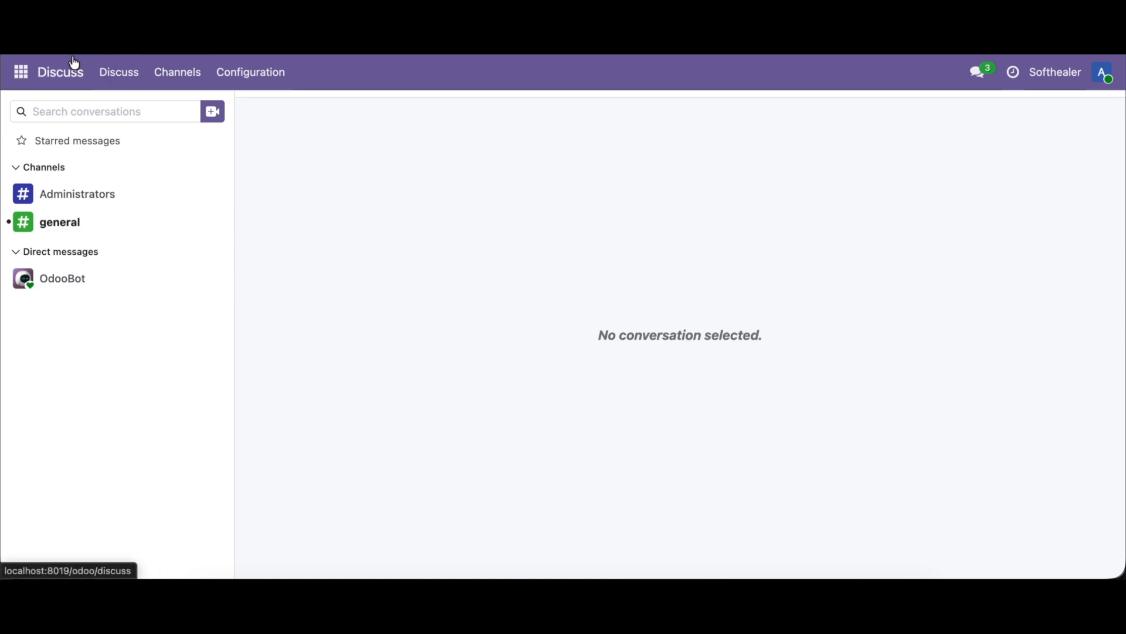
Step: Open the configuration settings of the Point of Sale app
click(21, 72)
click(54, 174)
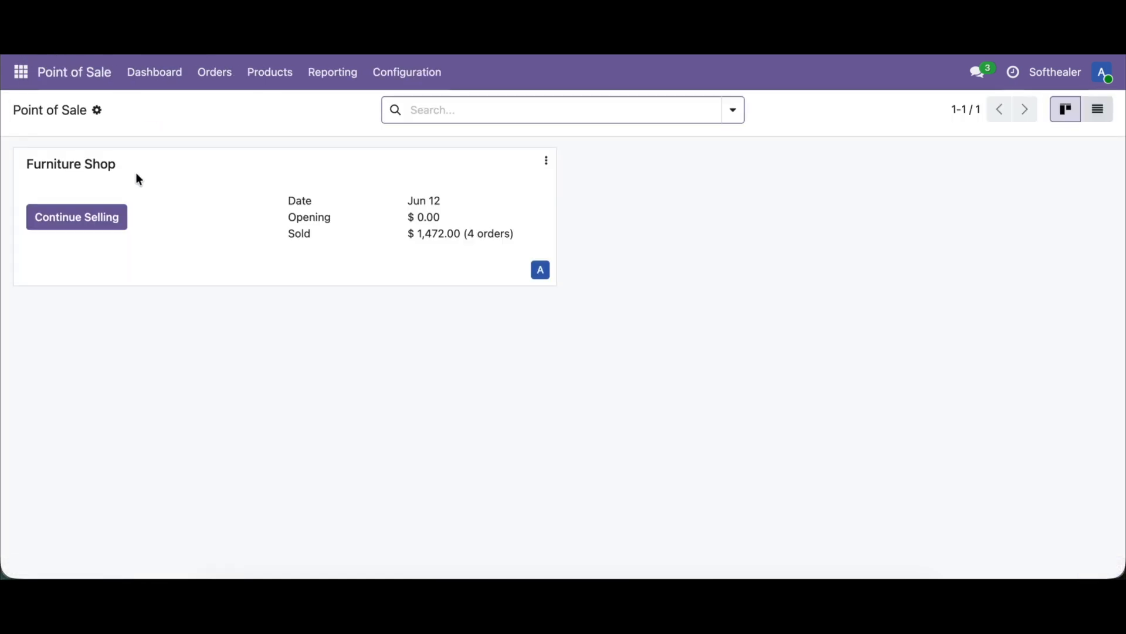
click(404, 75)
click(408, 109)
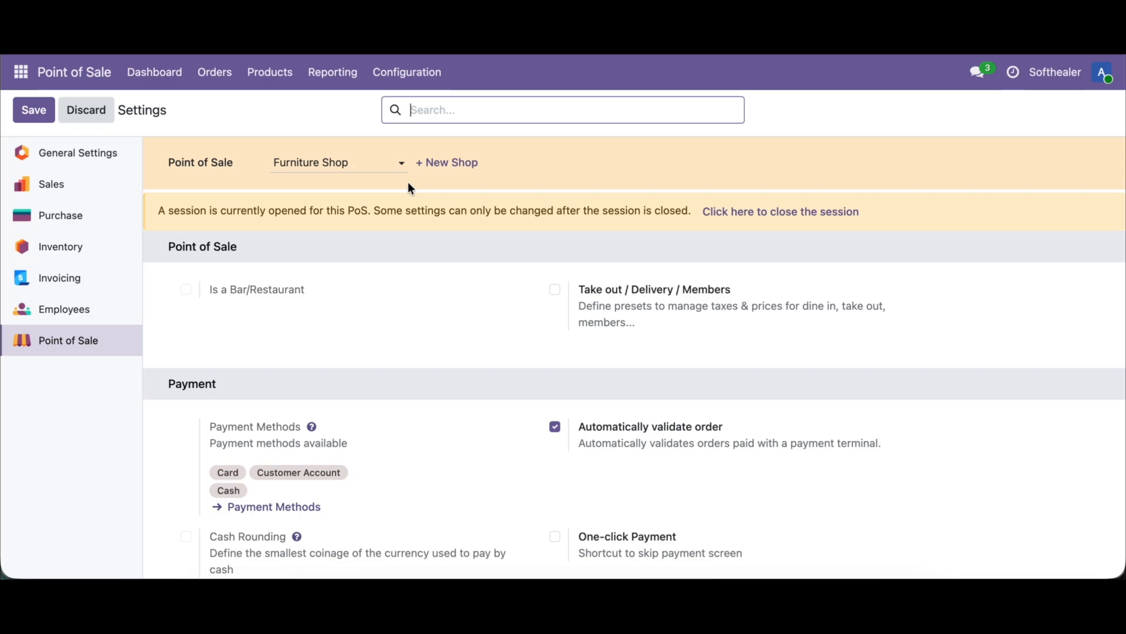
Step: Find the POS Receipt Extend settings, enable Display Barcode / QrCode with the Barcode option, and save
key(super+f)
text(exte)
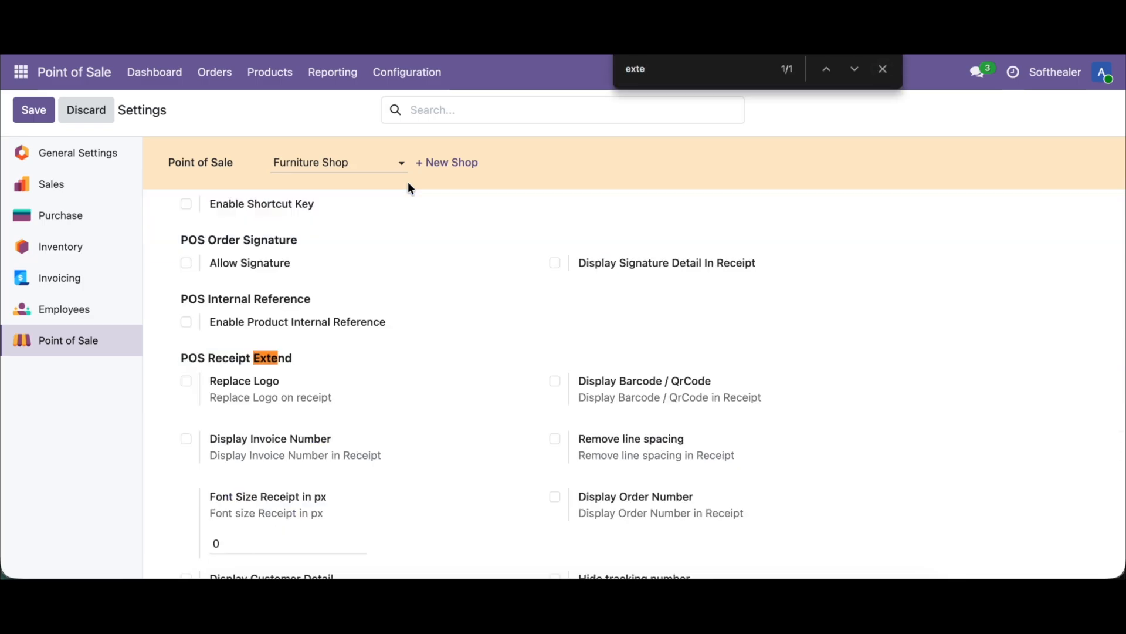
text(nd)
click(644, 386)
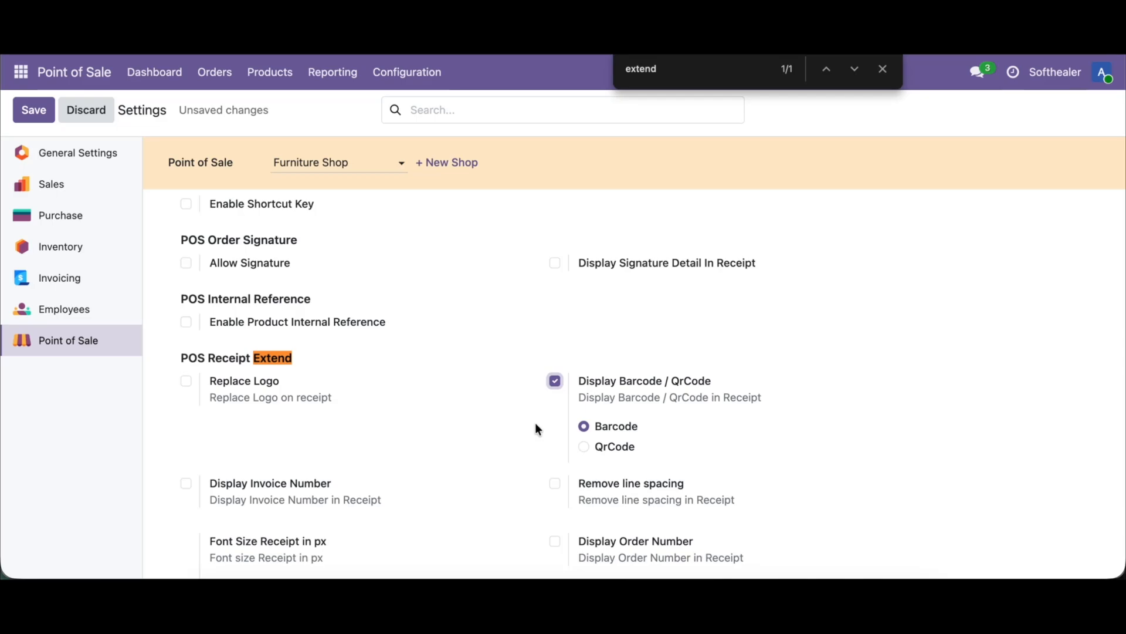
click(30, 105)
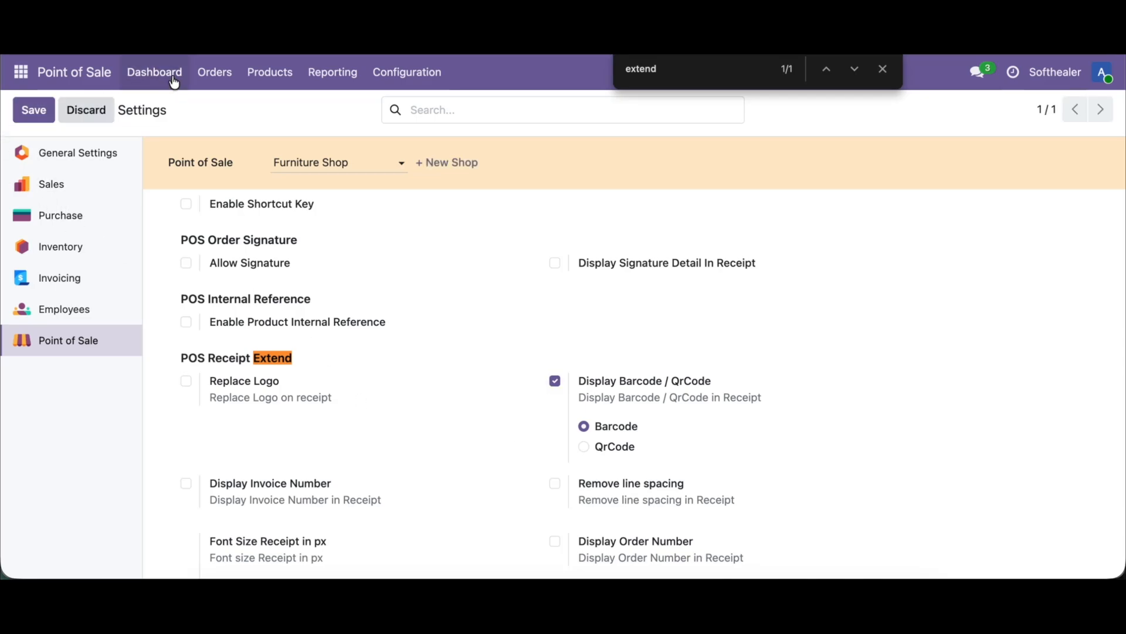
Step: Resume selling in the Furniture Shop and add a Cabinet with Doors and a Conference Chair with Steel legs to the order
click(173, 75)
click(117, 219)
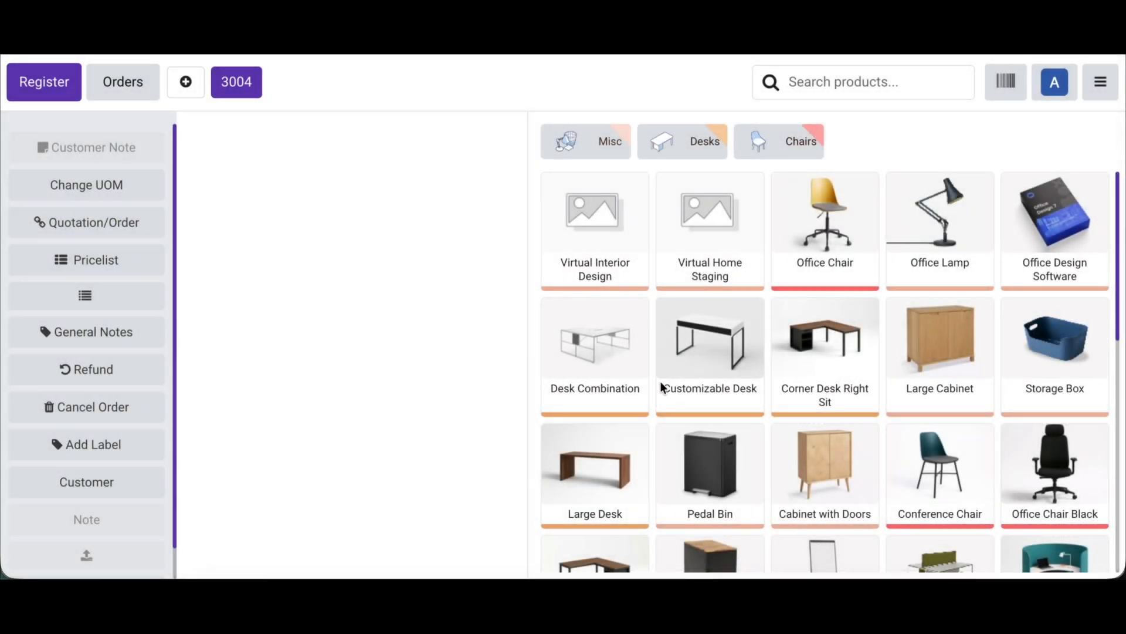
click(852, 508)
click(937, 477)
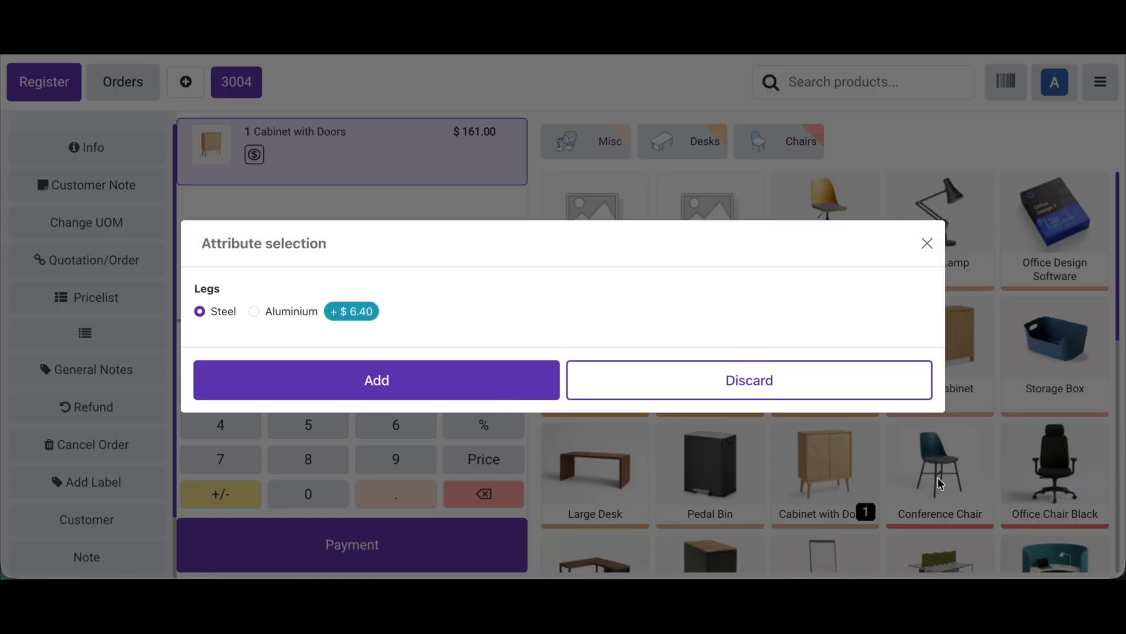
click(489, 380)
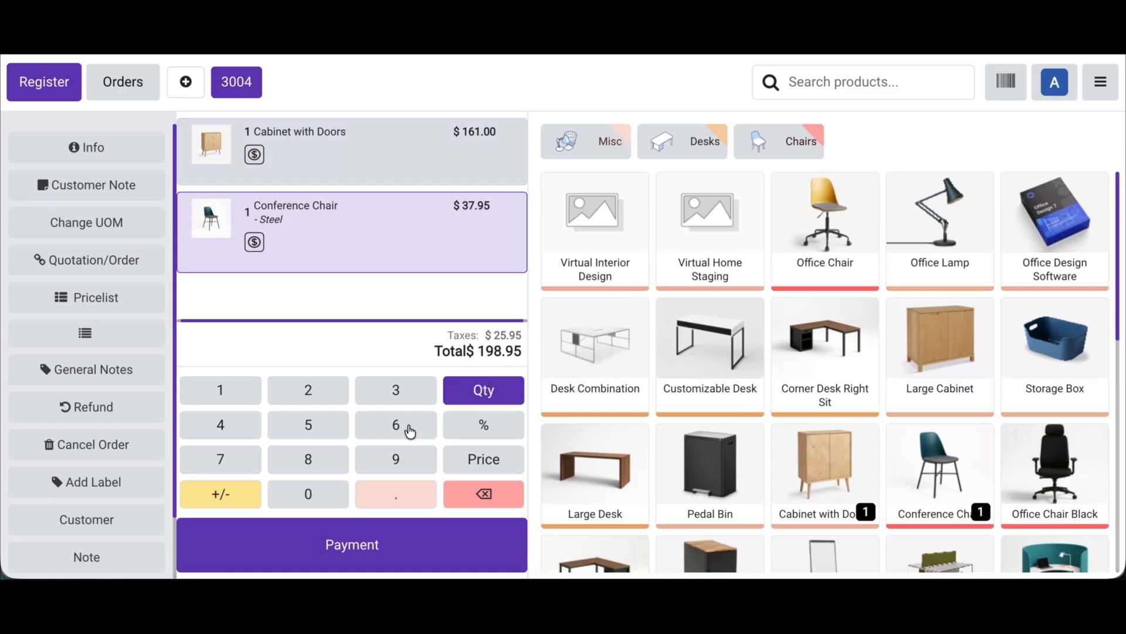
Step: Pay the order in cash, validate it, and view the barcode section of the receipt
click(331, 536)
click(141, 138)
click(272, 553)
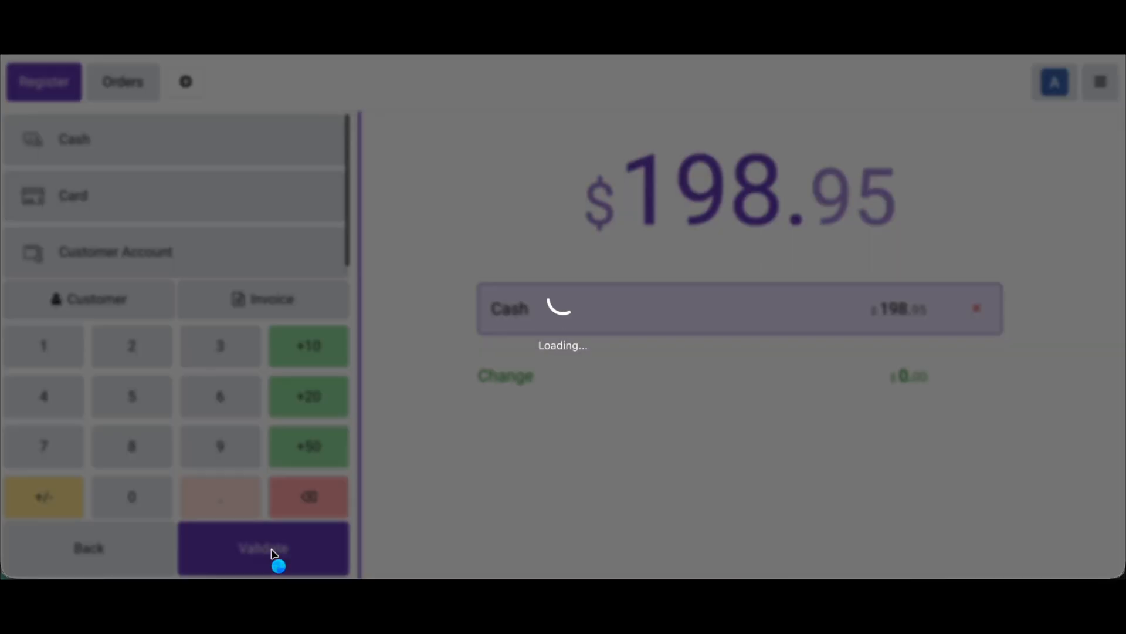
scroll(939, 313, down, 3)
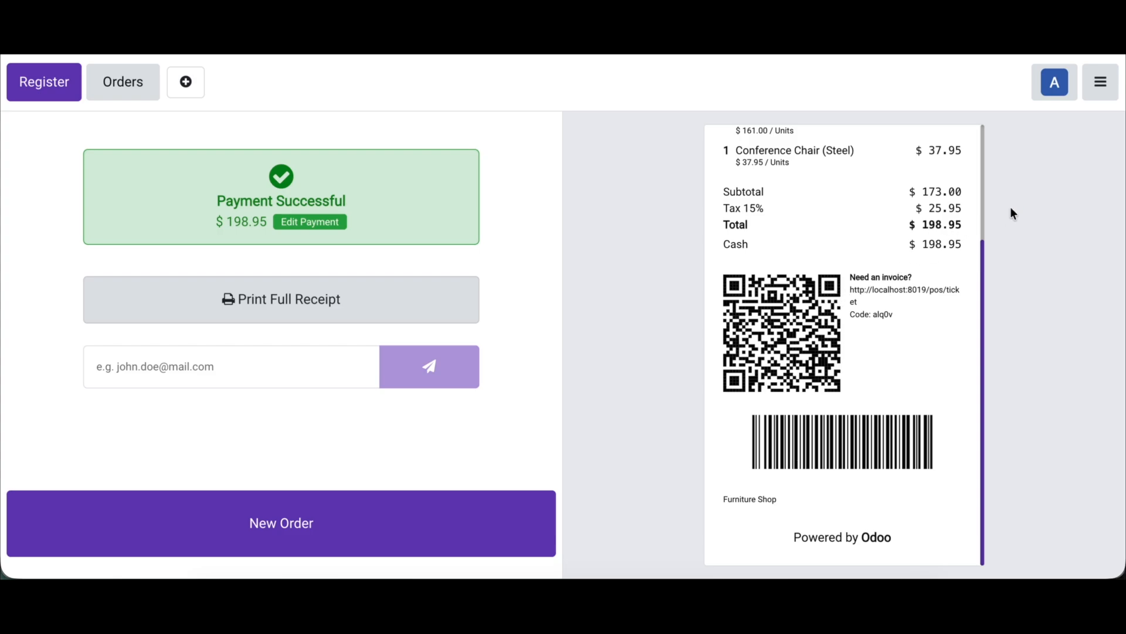
Step: Return to the backend, switch the receipt code type to QrCode in the POS Receipt Extend settings, and save
click(1100, 85)
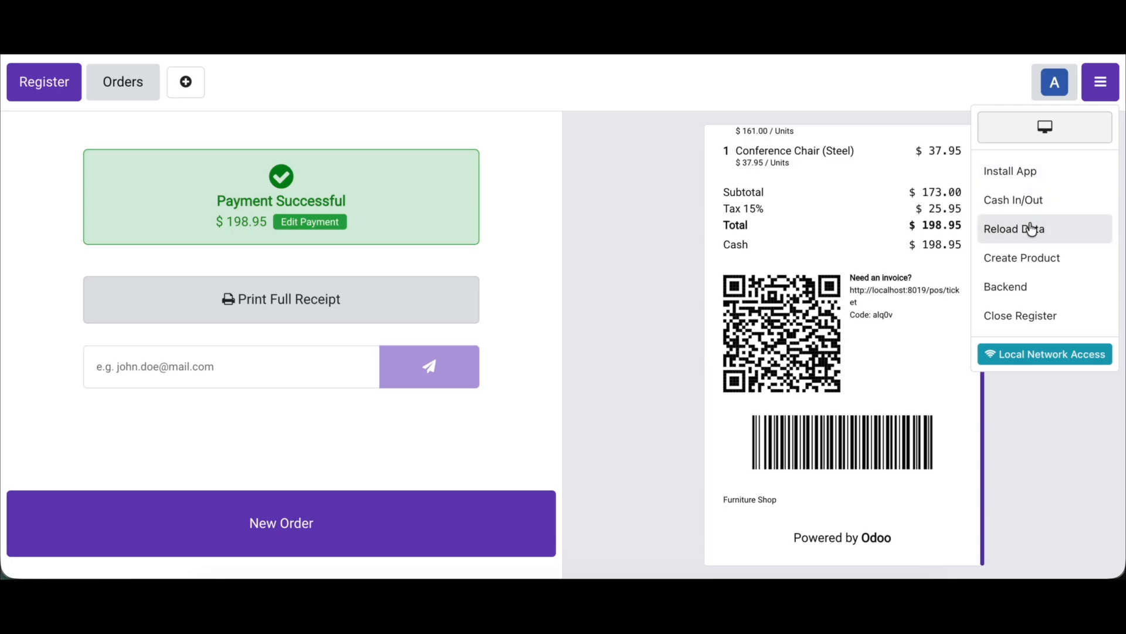
click(1014, 284)
click(417, 73)
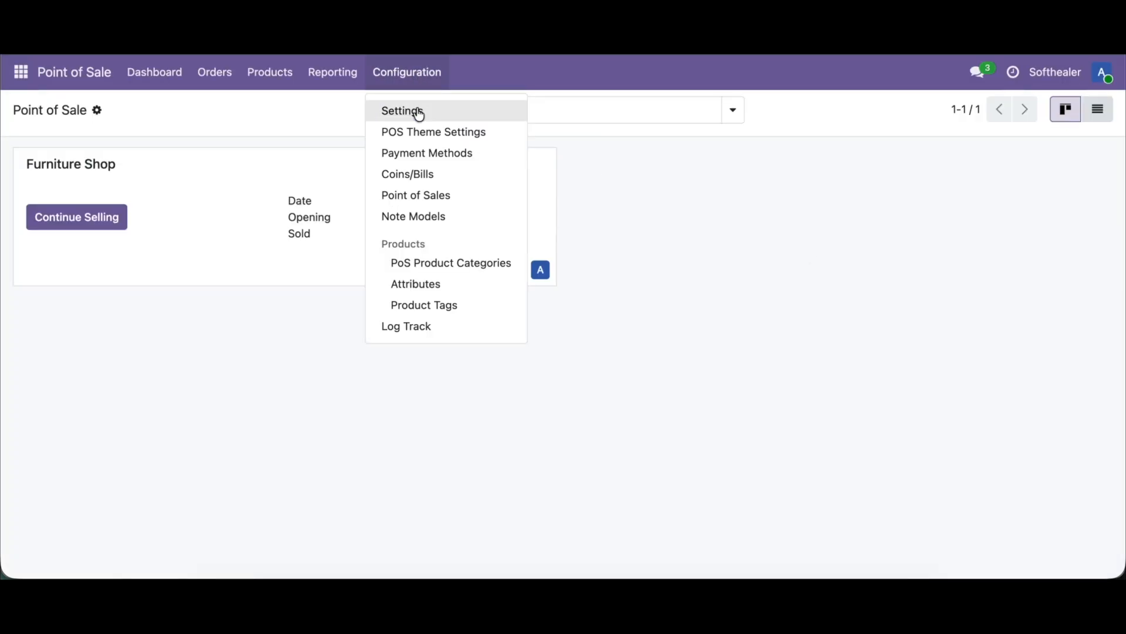
click(417, 110)
key(super+f)
text(exte)
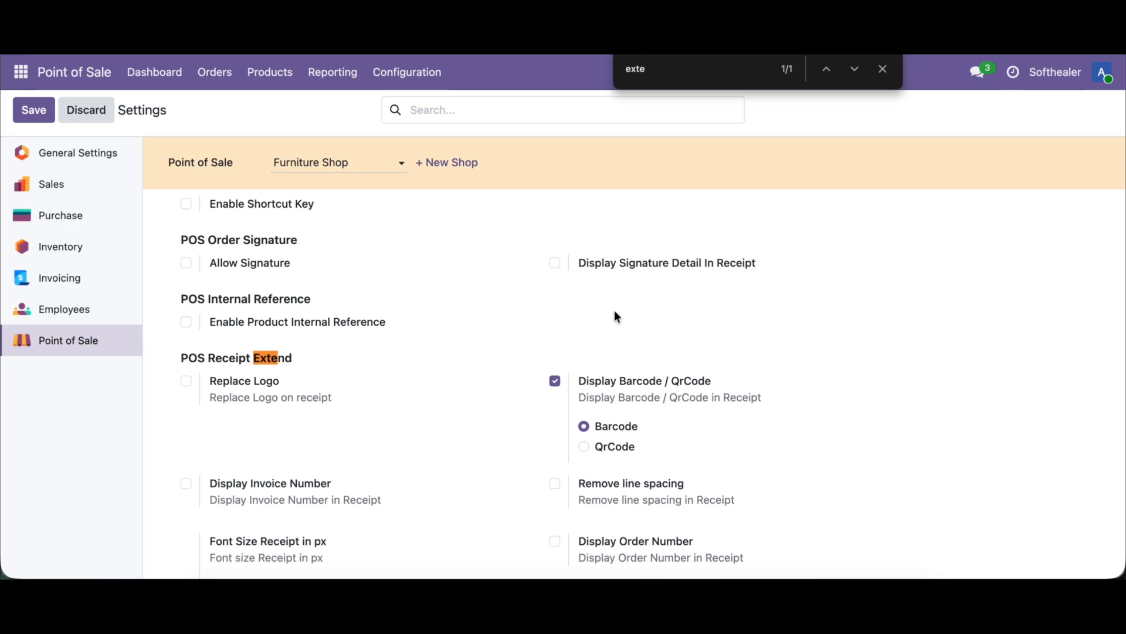
click(616, 447)
click(28, 111)
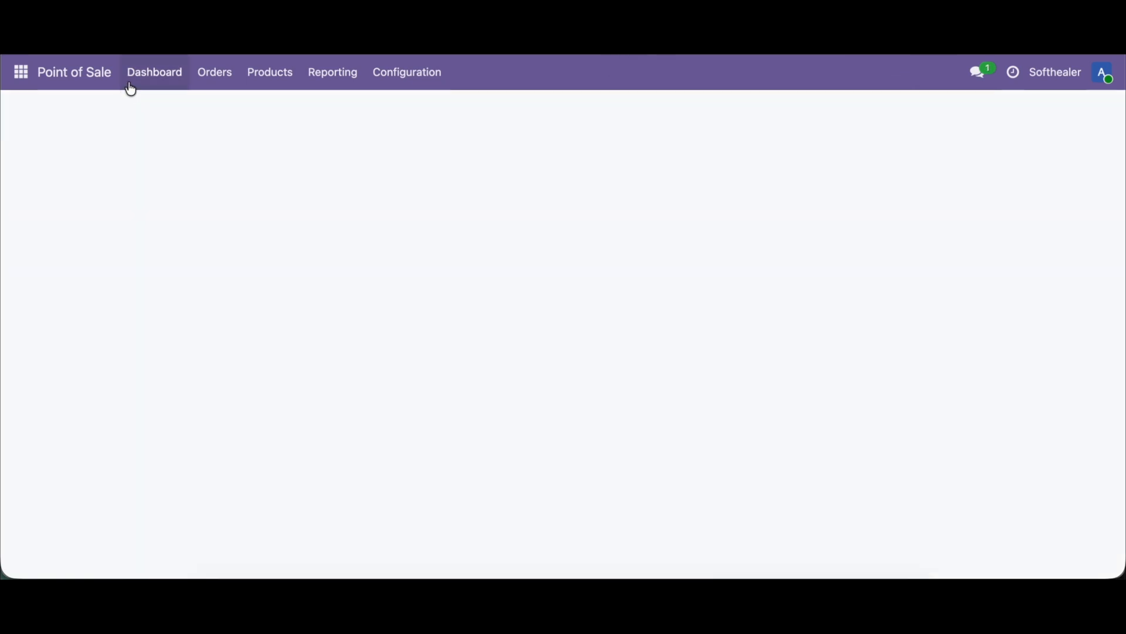
Step: Resume selling in the Furniture Shop and add one Corner Desk Right Sit to the new order
click(142, 73)
click(96, 214)
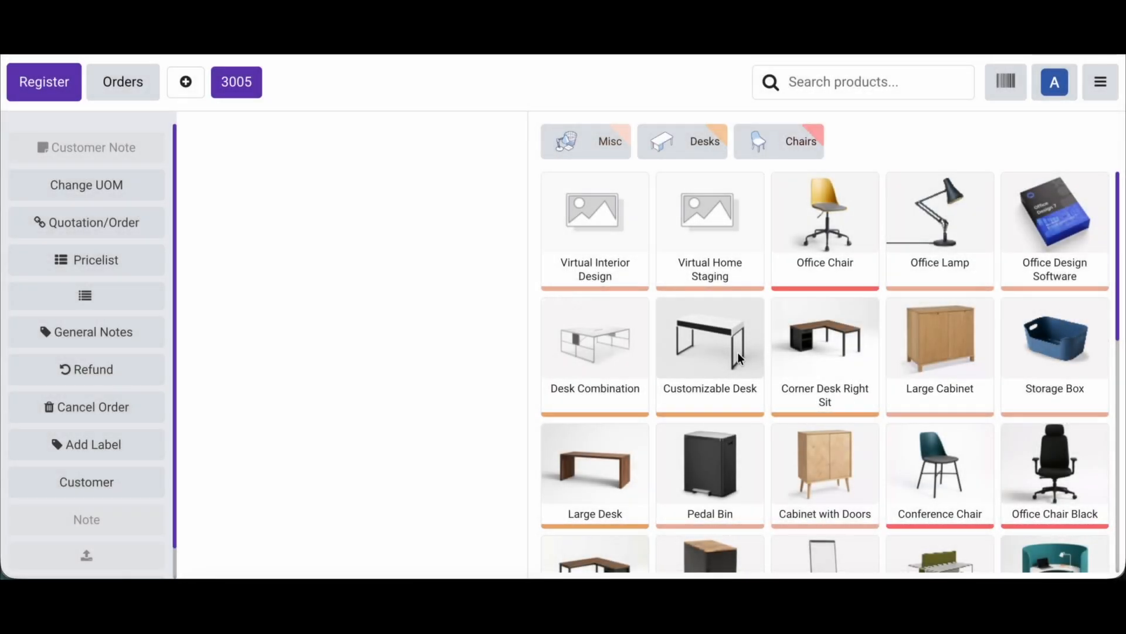
click(837, 378)
click(508, 433)
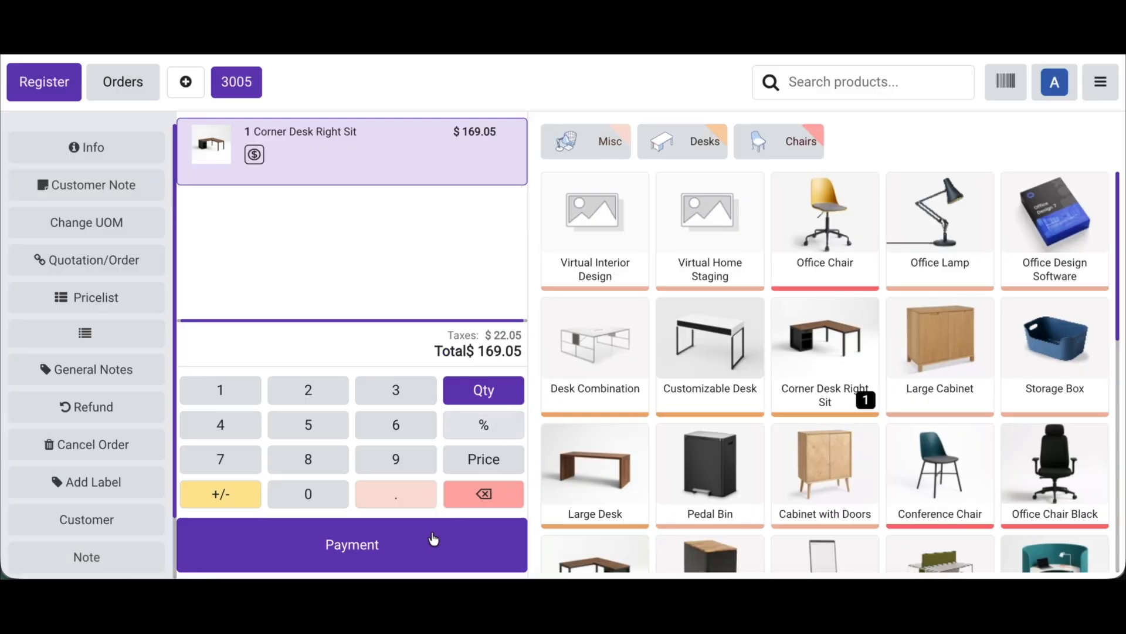
Step: Pay the Corner Desk order in cash, validate it, and view the QR codes on the receipt
click(426, 540)
click(227, 131)
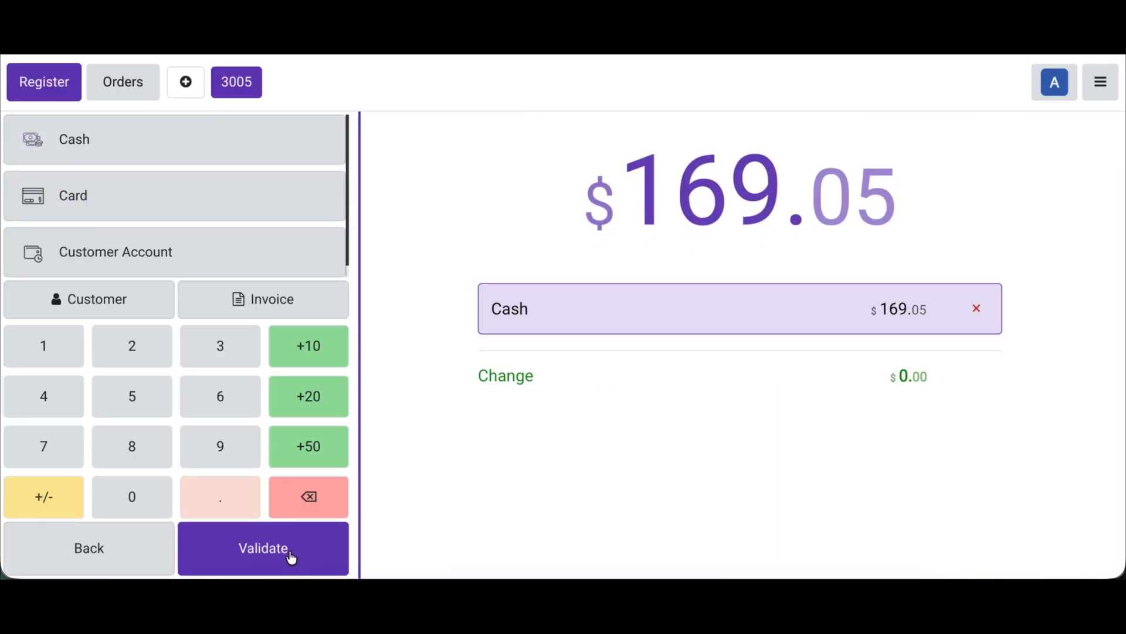
click(289, 553)
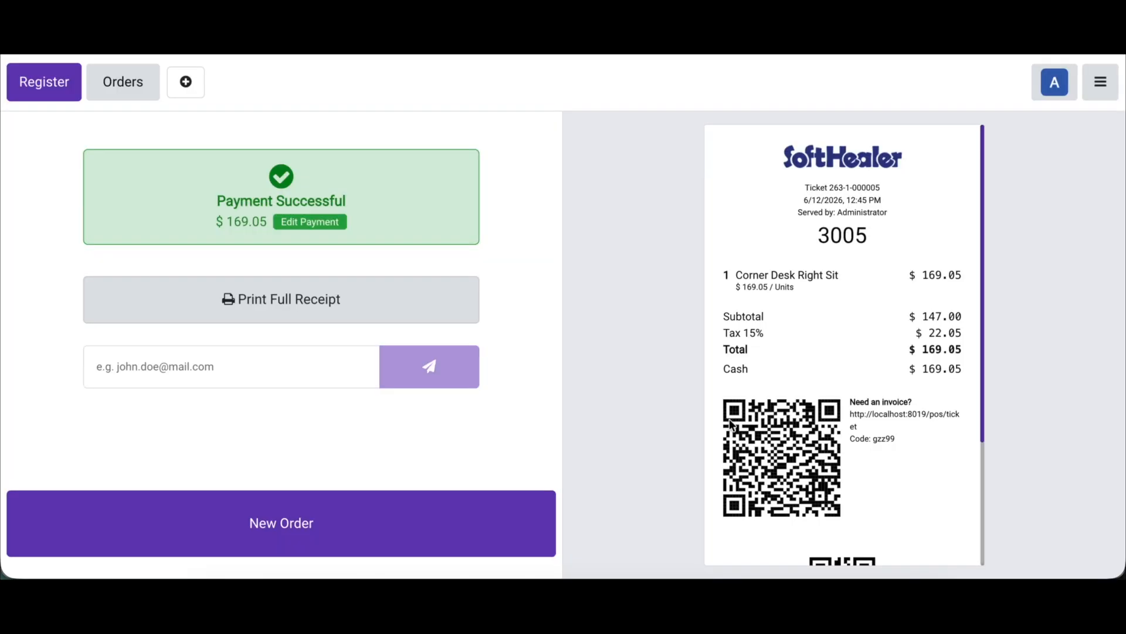
scroll(910, 316, down, 3)
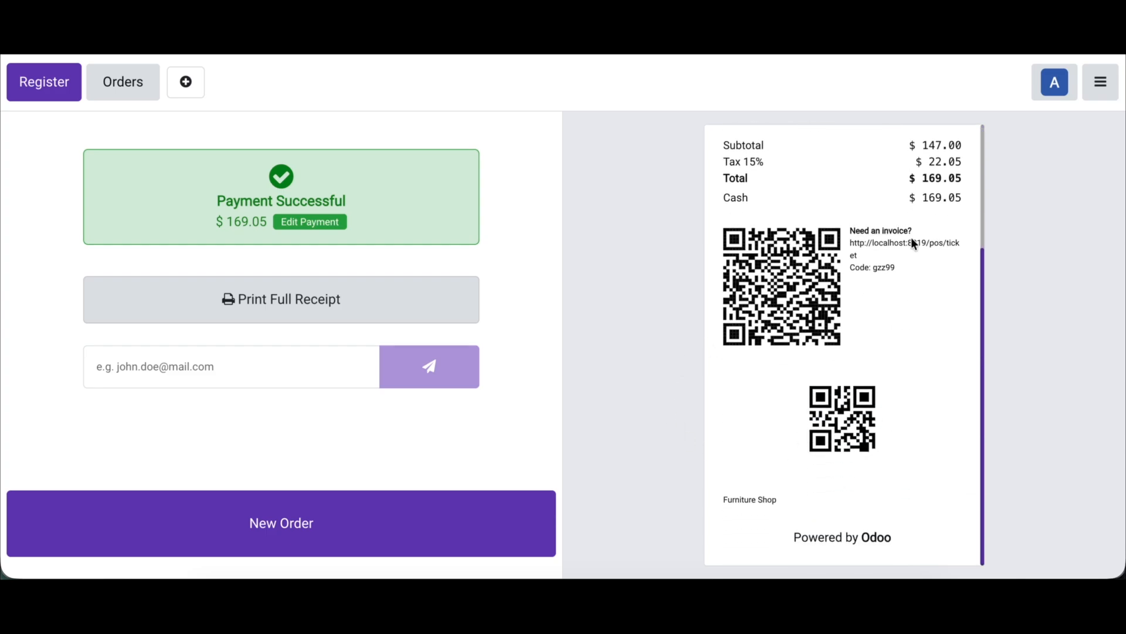
Step: Return to the backend, enable Display Invoice Number in the POS Receipt Extend settings, and save
click(1114, 79)
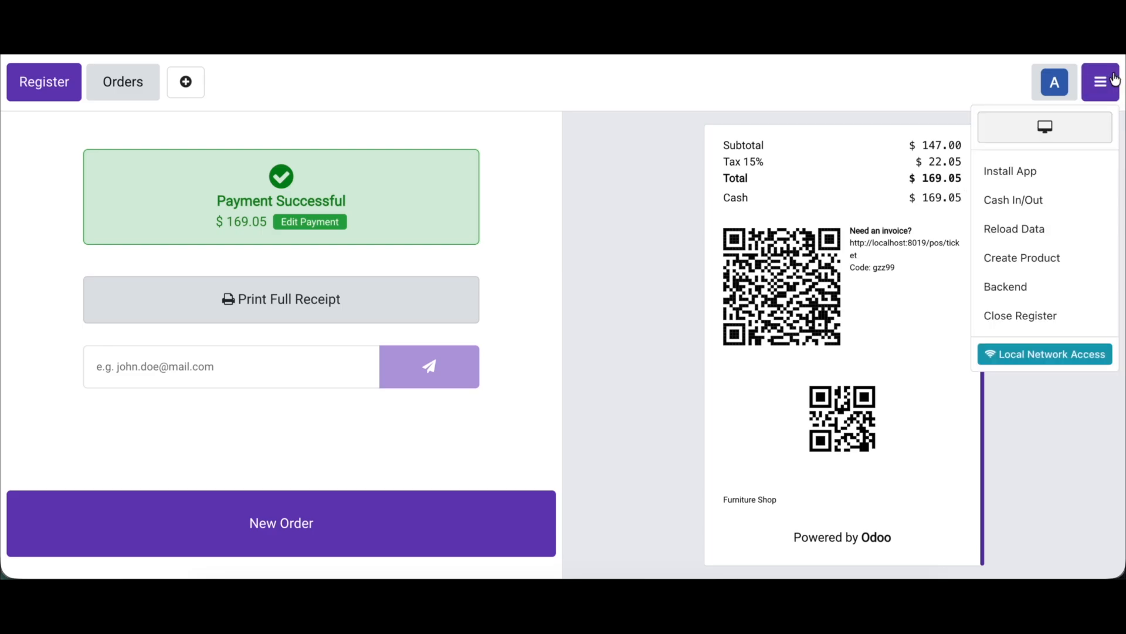
click(990, 285)
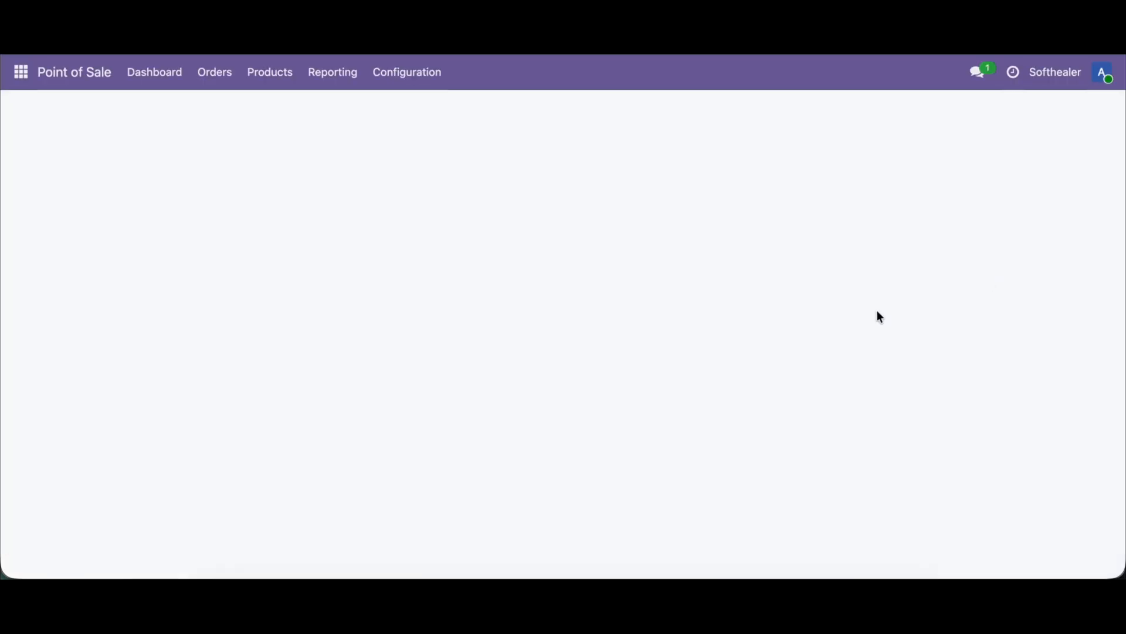
click(410, 75)
click(407, 112)
key(ctrl+f)
text(exte)
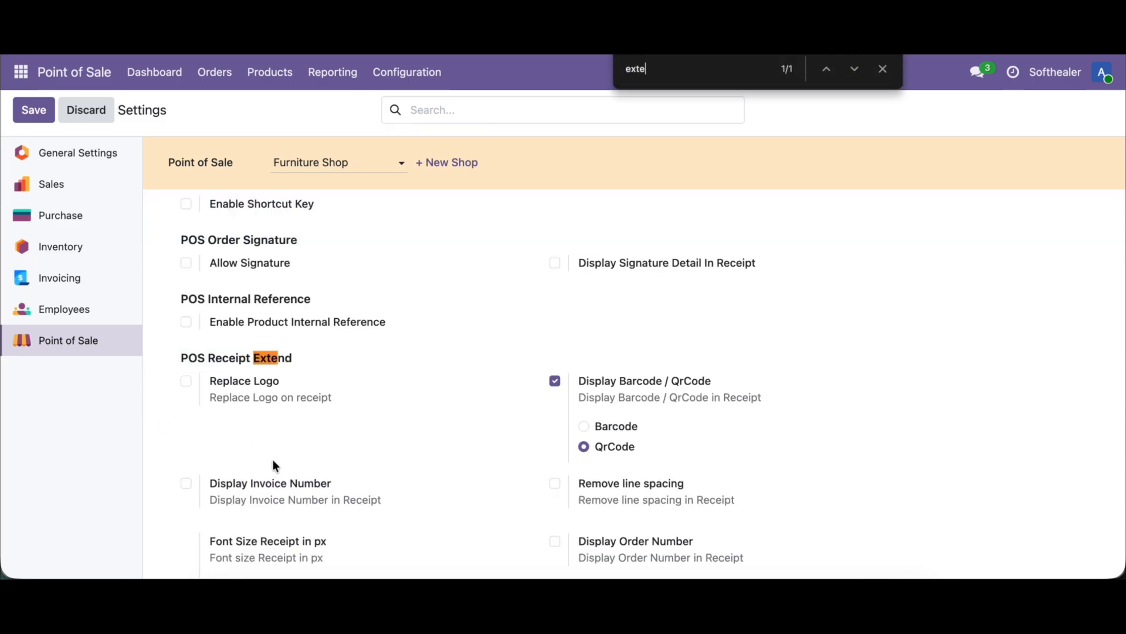
click(283, 482)
click(34, 120)
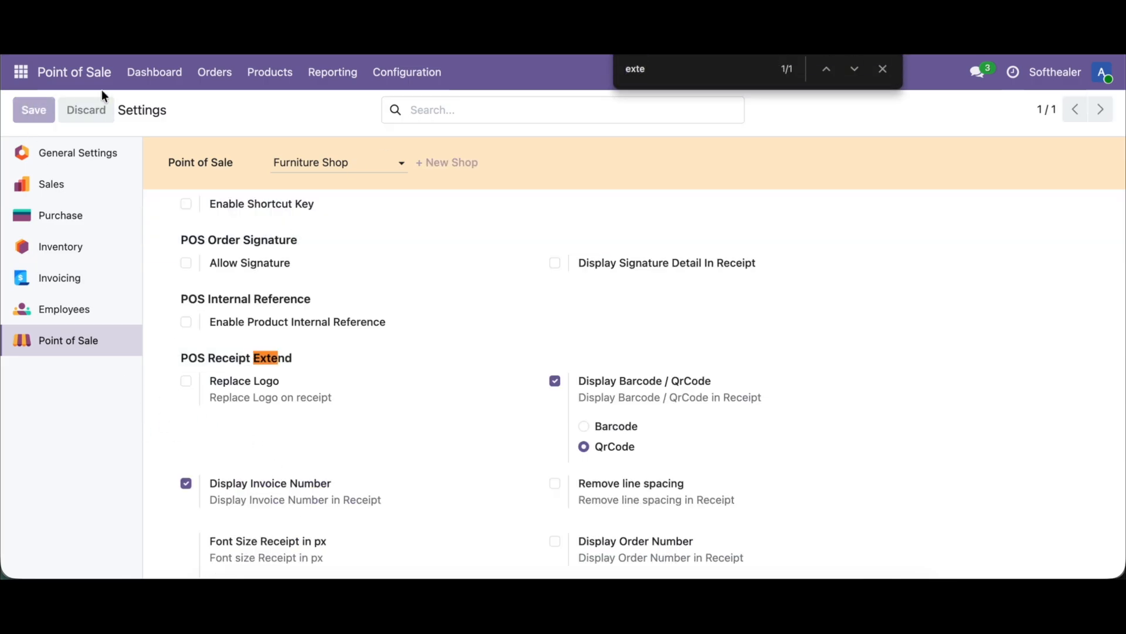
Step: Reopen the Furniture Shop register and add one Corner Desk Right Sit without any extra options
click(147, 71)
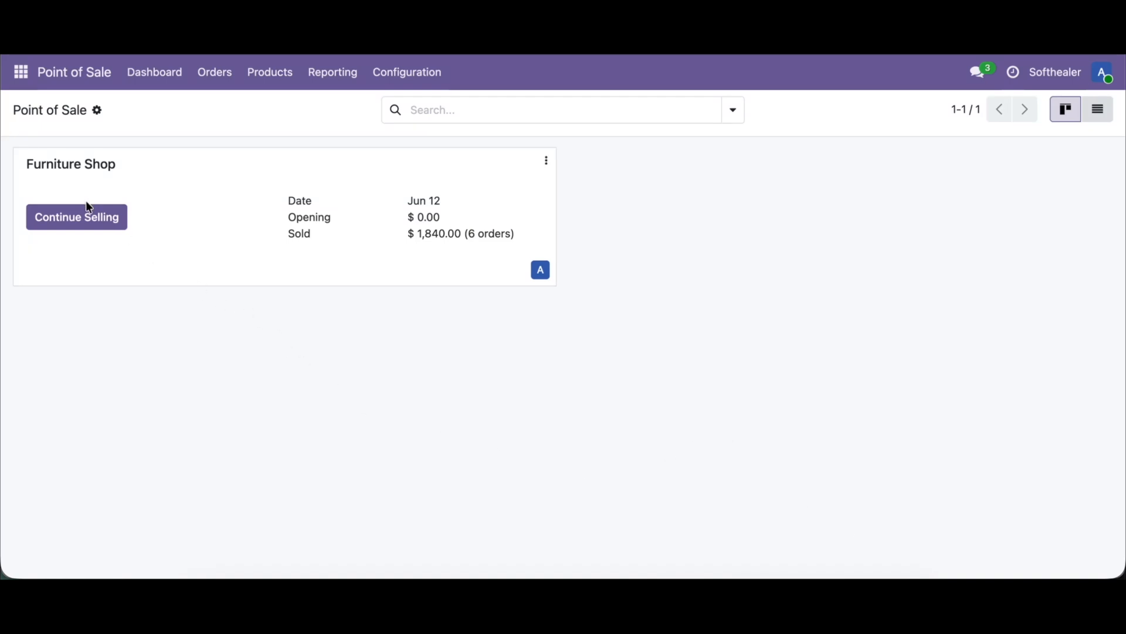
click(88, 216)
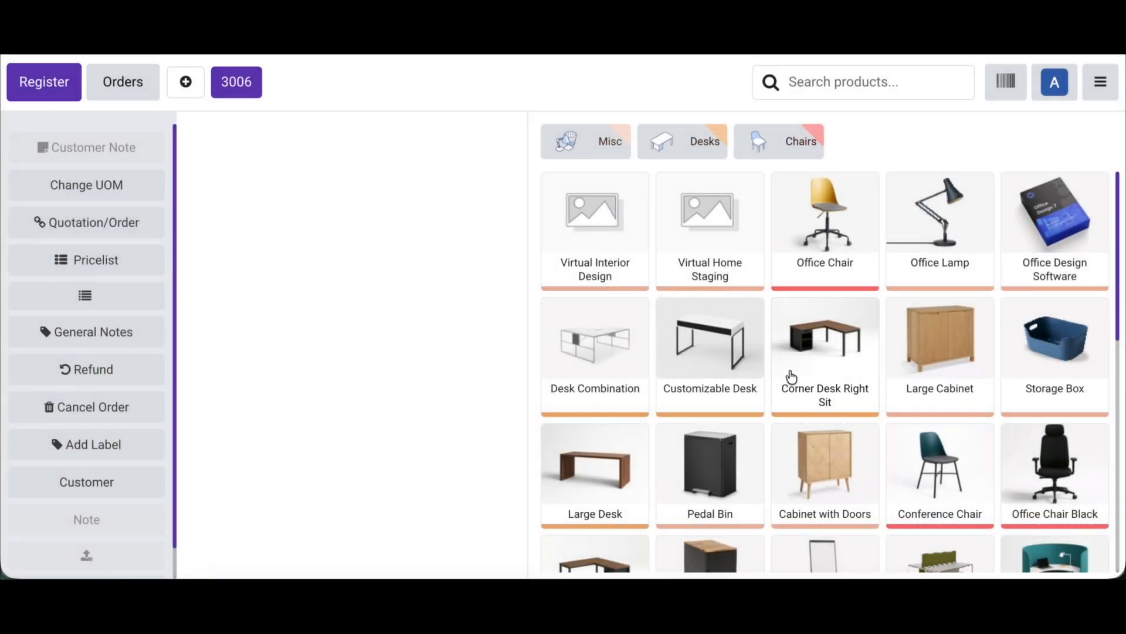
click(792, 376)
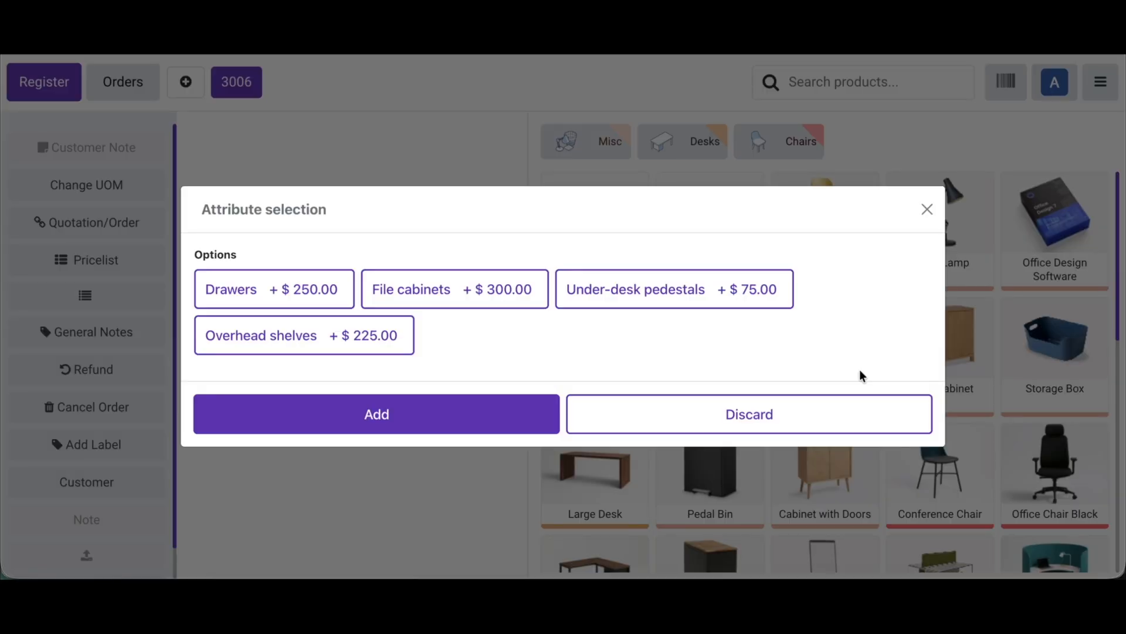
click(745, 414)
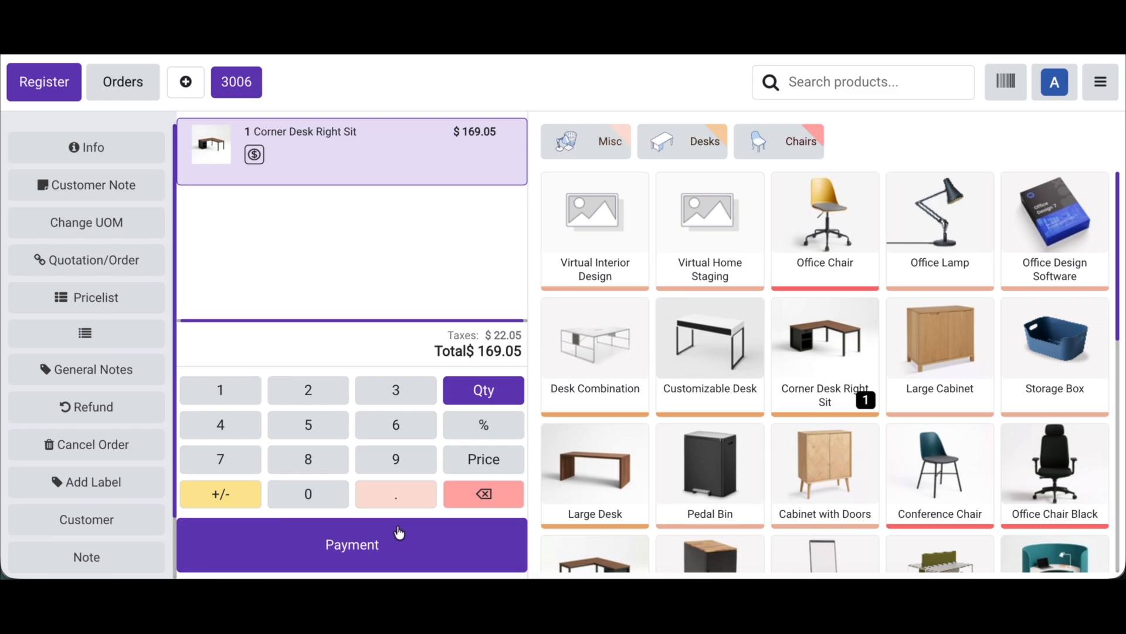
Step: Pay in cash with Administrator as customer and invoicing enabled, validate the order, and dismiss the popup notice
click(399, 533)
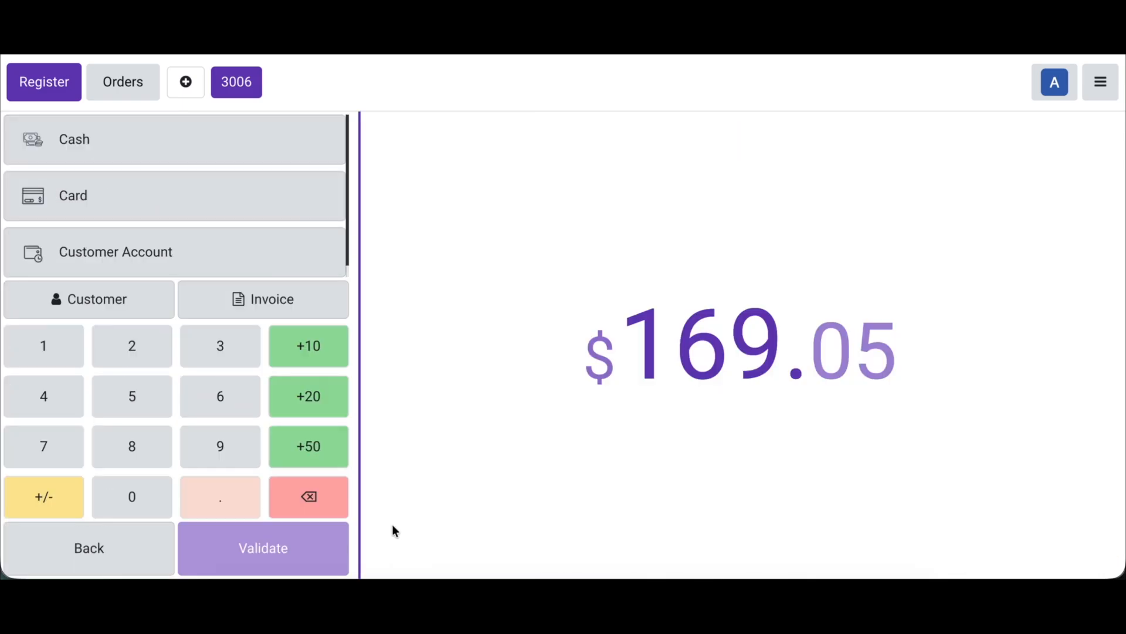
click(183, 138)
click(121, 301)
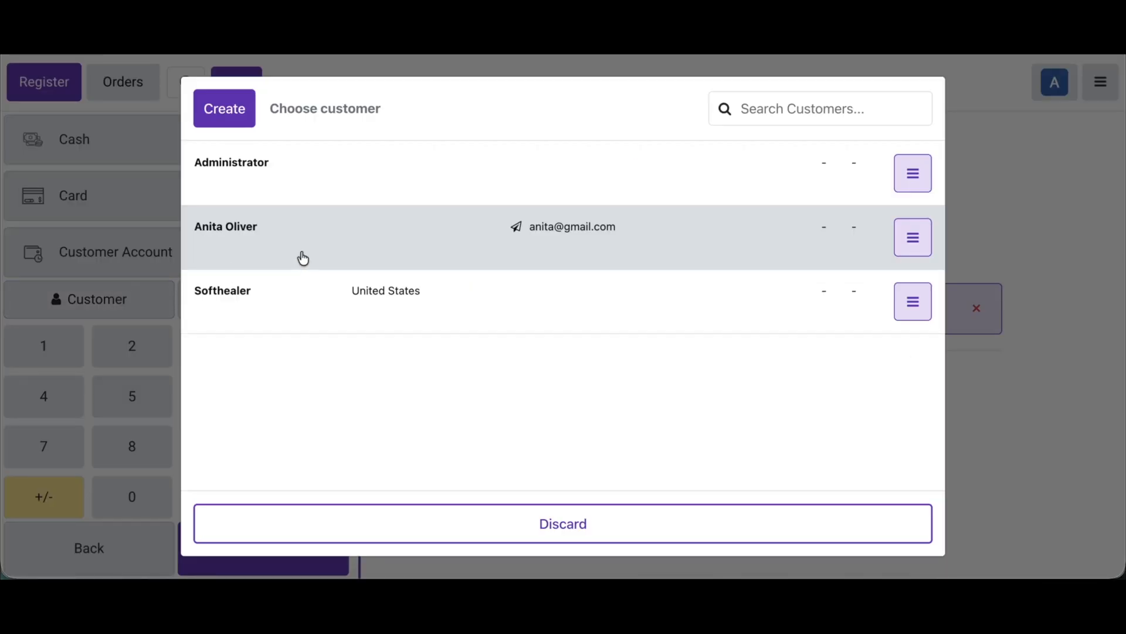
click(287, 160)
click(216, 307)
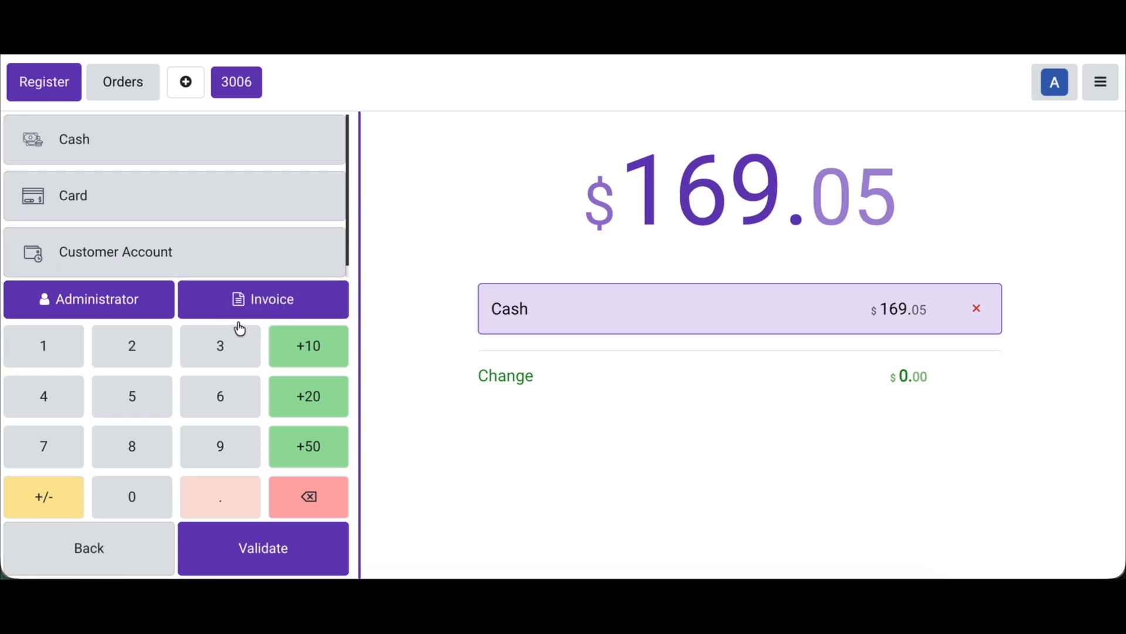
click(250, 549)
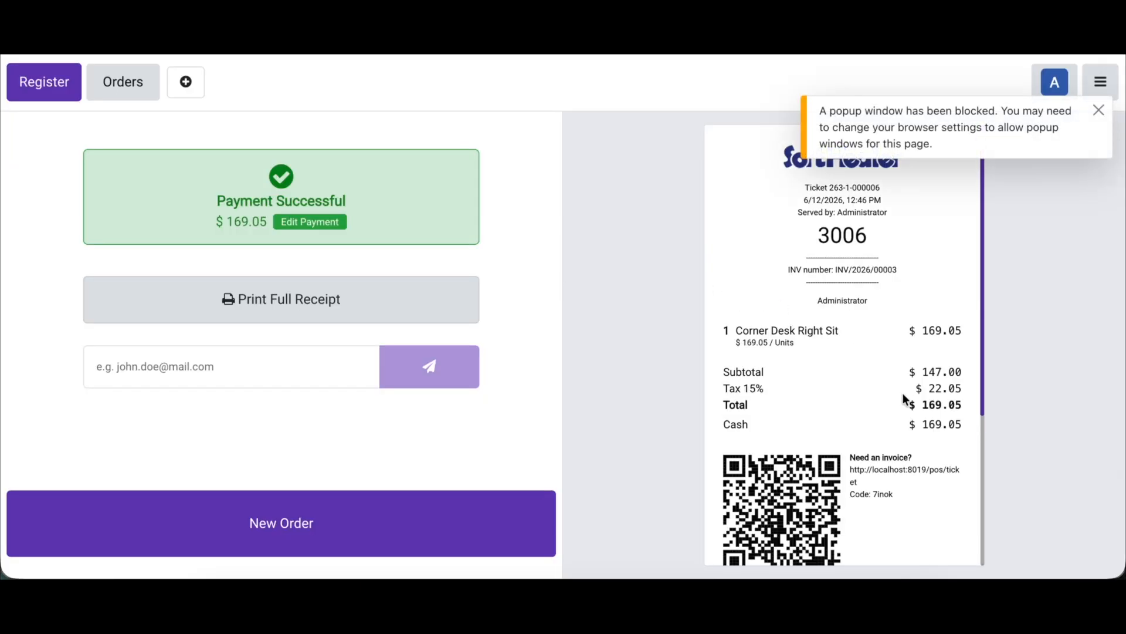
click(1098, 111)
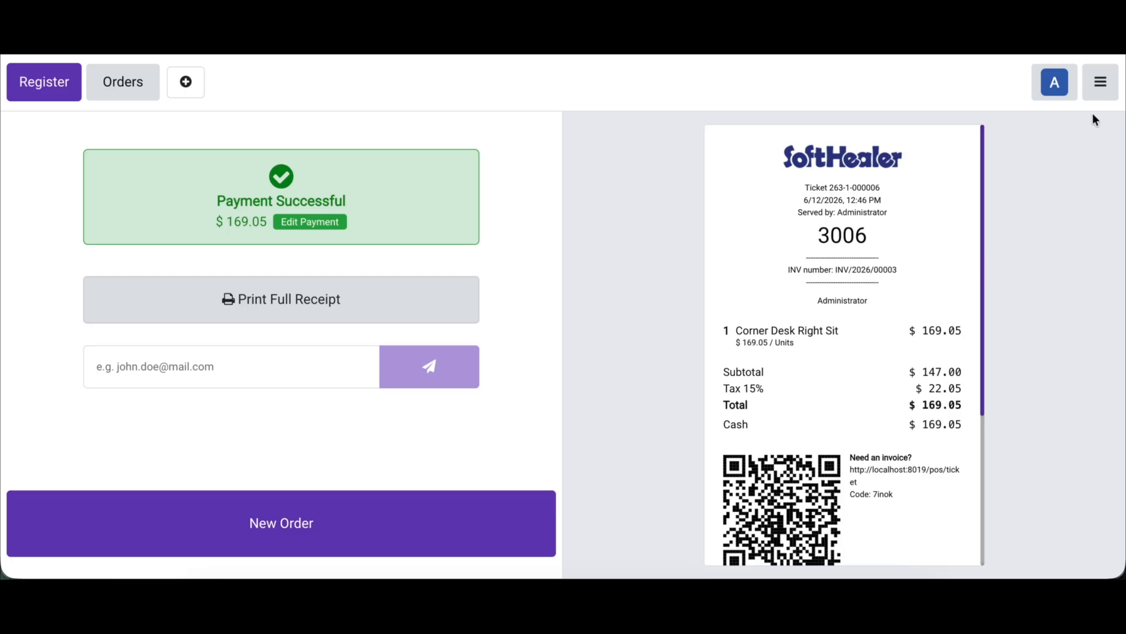
Step: Return to the backend and find the POS Receipt Extend section in the Point of Sale settings
click(1101, 82)
click(986, 287)
click(425, 73)
click(411, 110)
key(ctrl+f)
text(exte)
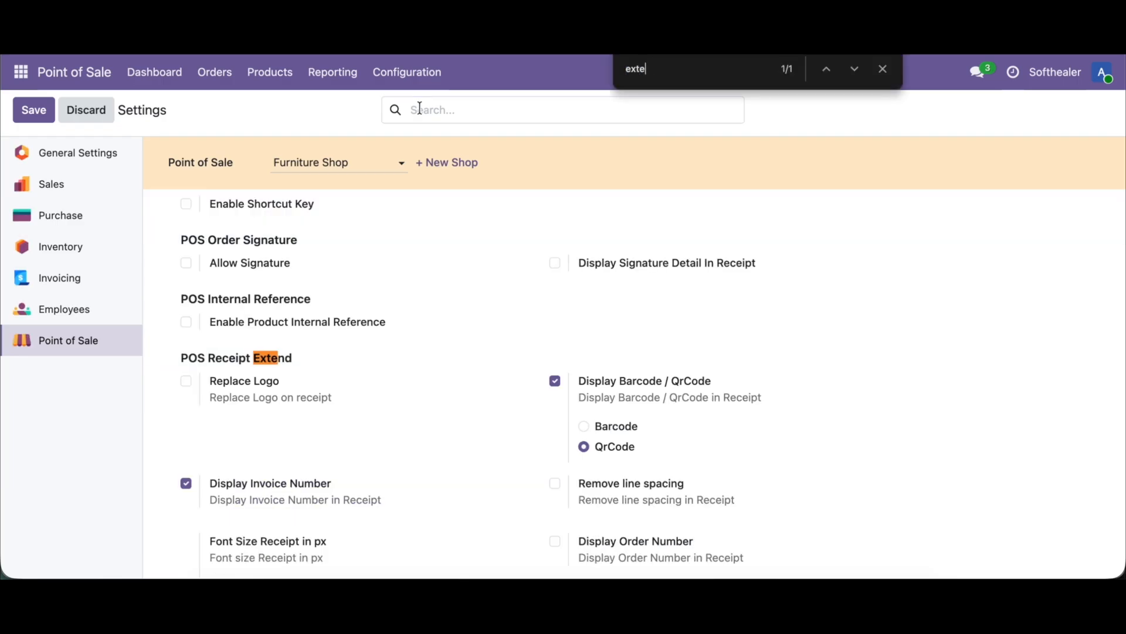
scroll(306, 352, down, 2)
scroll(305, 370, down, 3)
scroll(305, 370, up, 1)
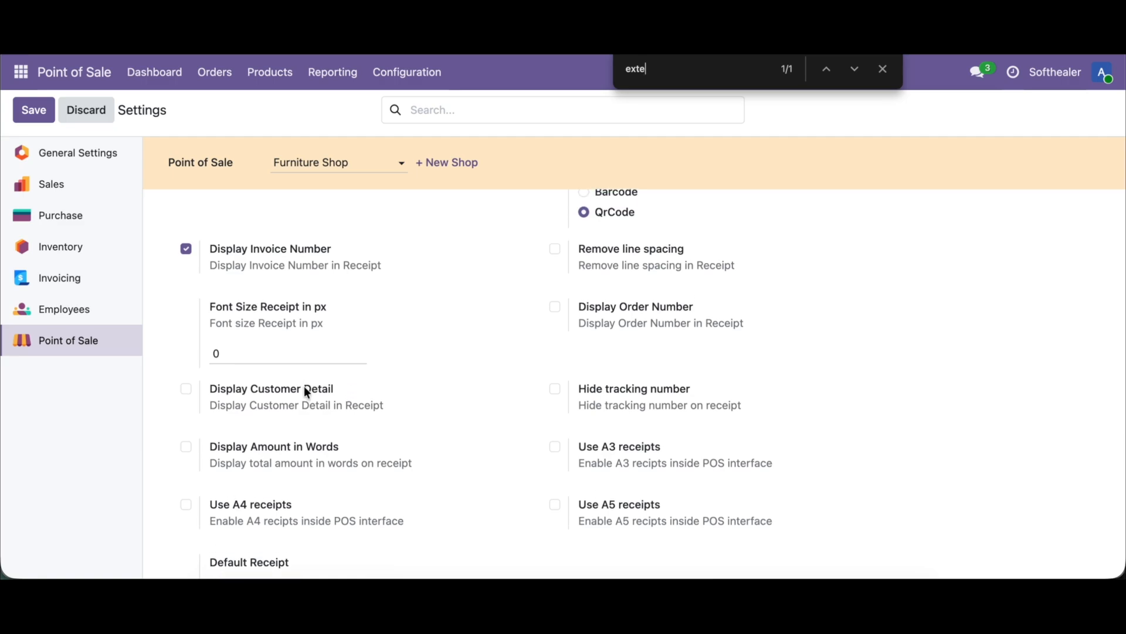
Step: Enable Display Customer Detail with the Display Customer Name option, and save the settings
click(304, 386)
scroll(303, 386, down, 1)
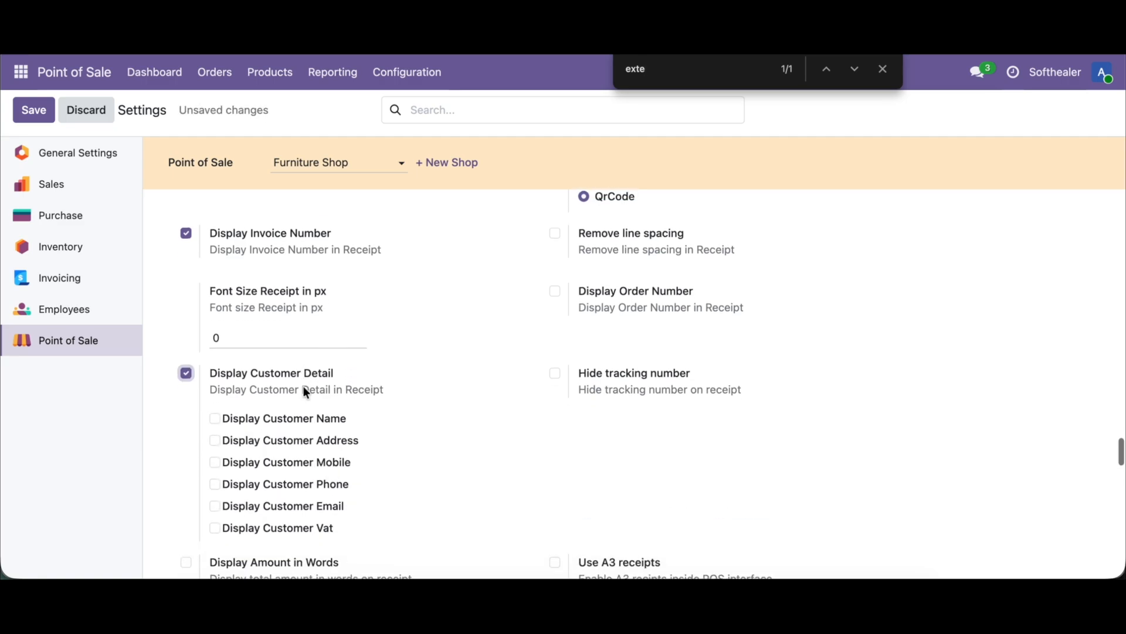
scroll(305, 388, down, 1)
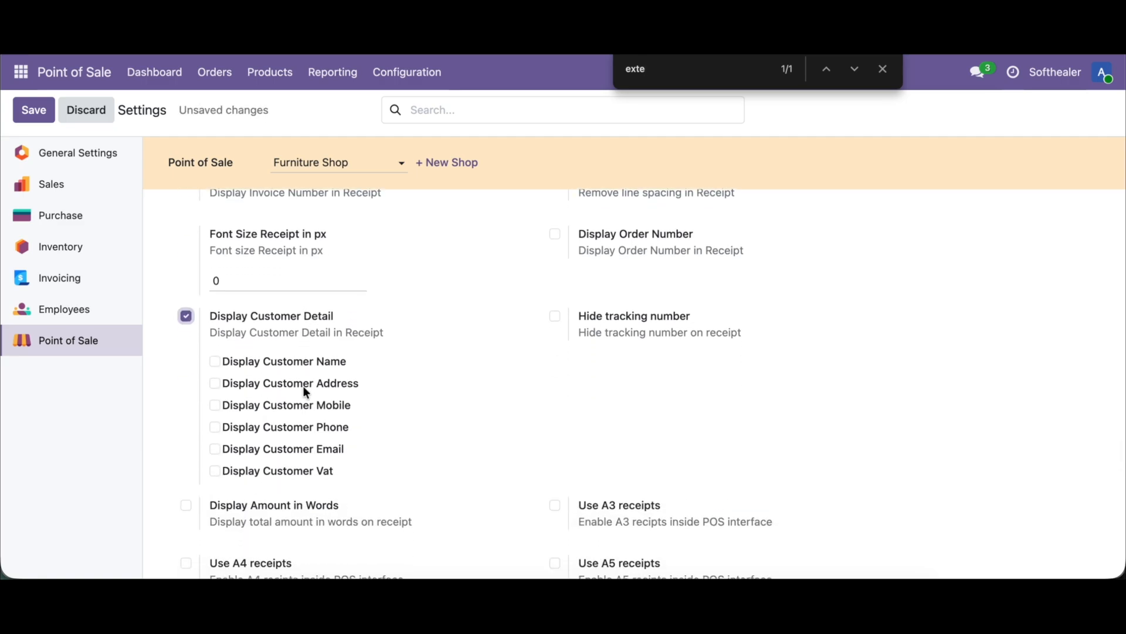
scroll(457, 433, down, 1)
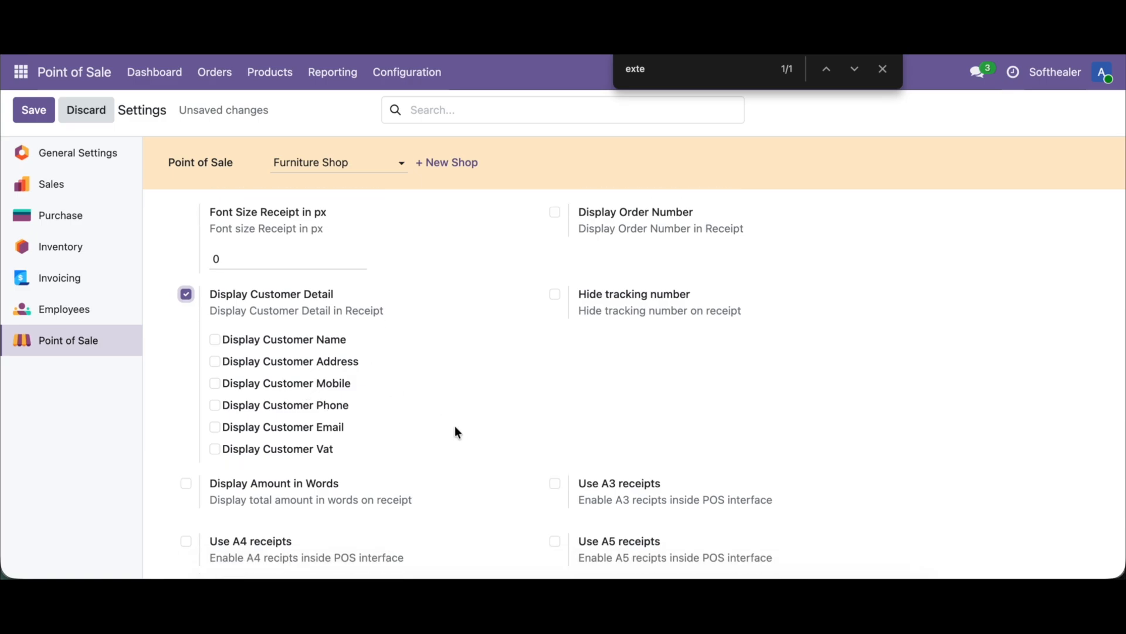
scroll(457, 433, down, 1)
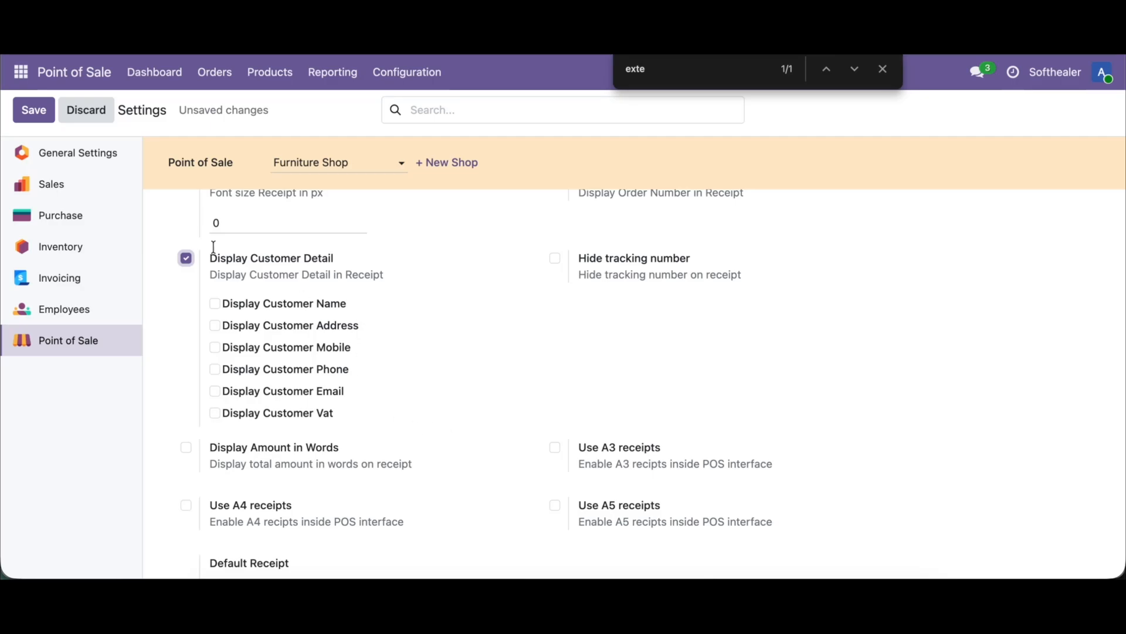
click(278, 304)
click(35, 109)
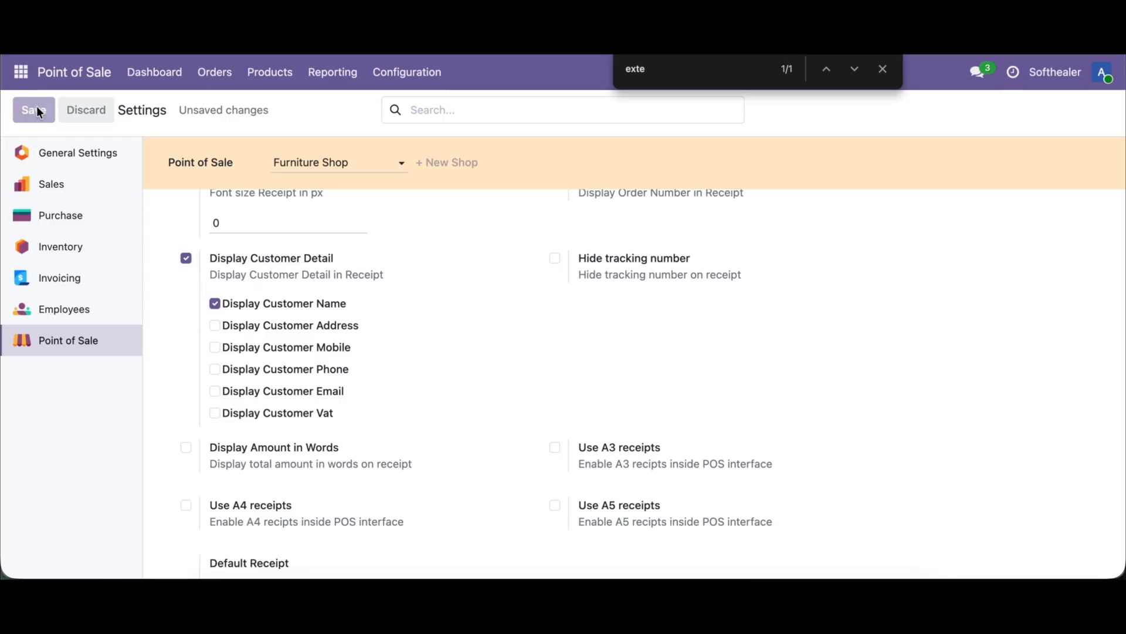
Step: Reopen the Furniture Shop register, add one Large Cabinet and one Cabinet with Doors, and set Softhealer as the customer
click(169, 72)
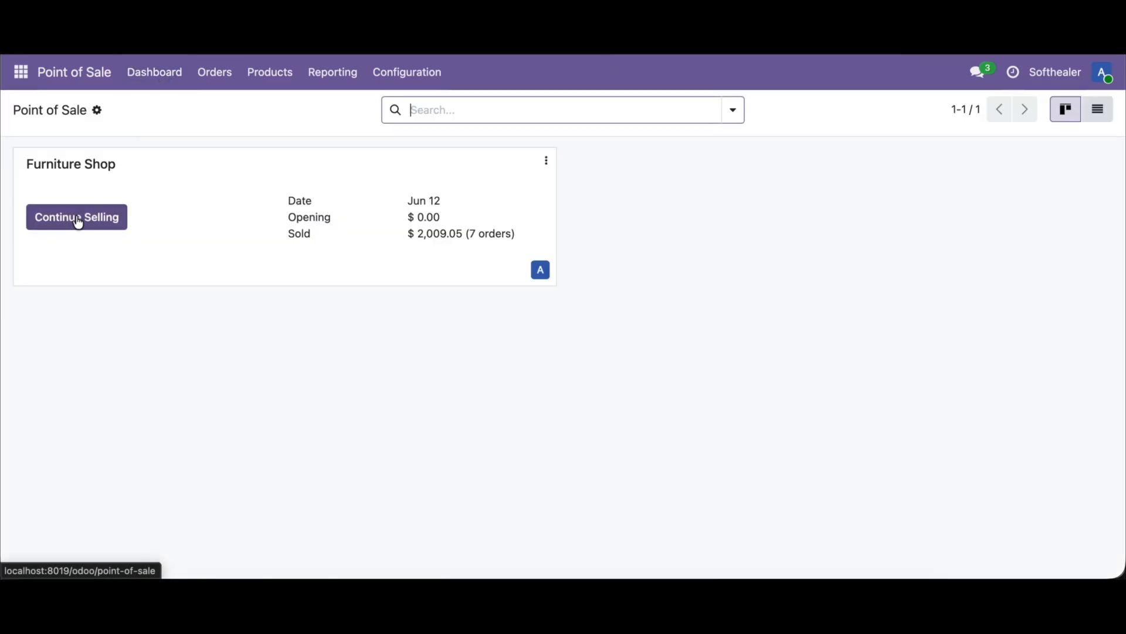
click(76, 216)
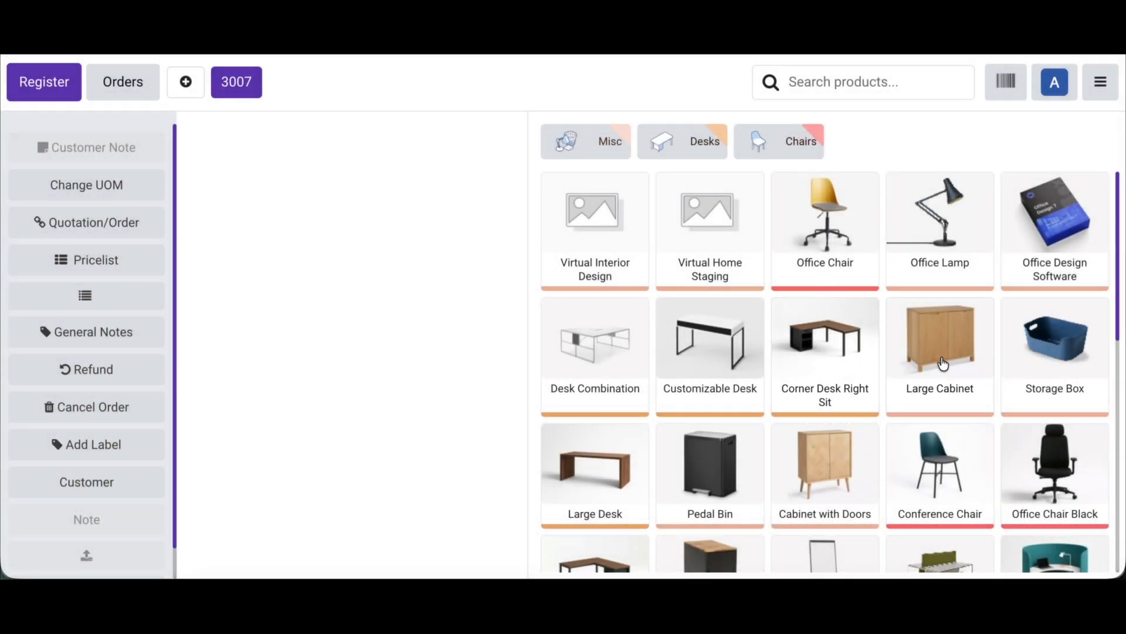
click(941, 361)
click(821, 478)
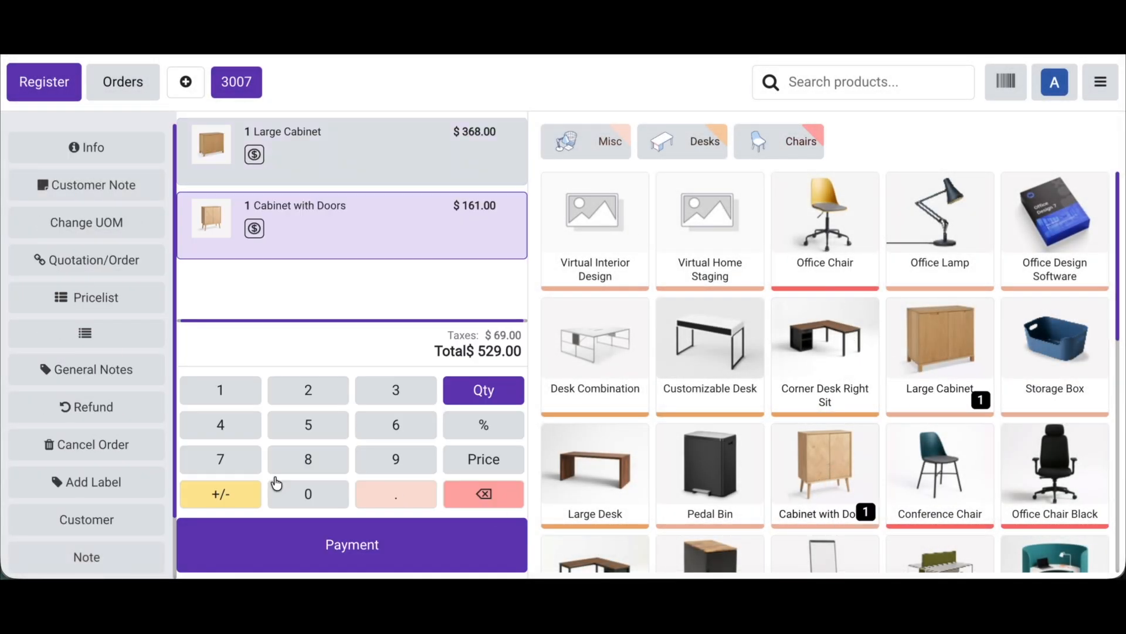
click(125, 520)
click(332, 293)
Step: Pay the two-cabinet order in cash and validate it to view its receipt
click(289, 540)
click(226, 138)
click(240, 309)
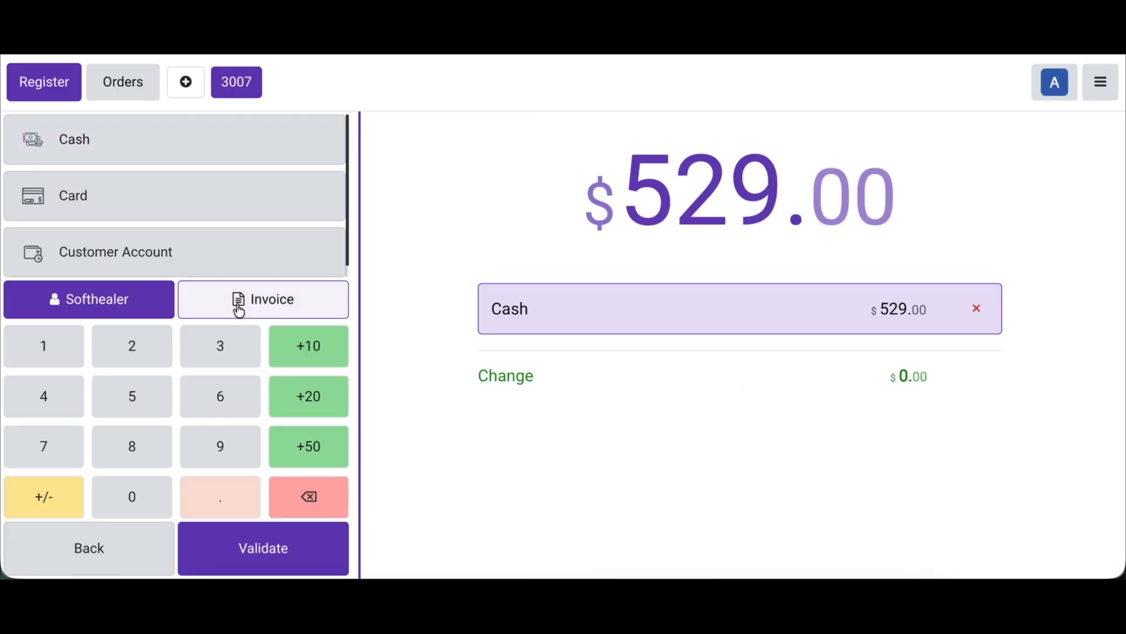
click(259, 546)
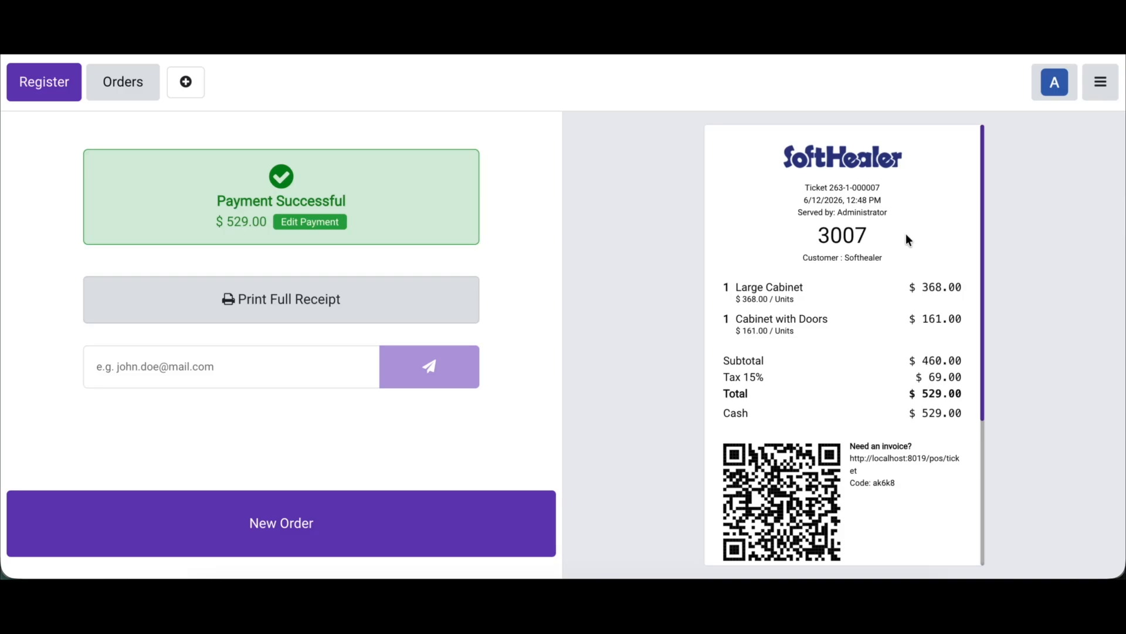
Step: Go back to the backend and reopen the customer detail options in the POS Receipt Extend settings
click(1100, 82)
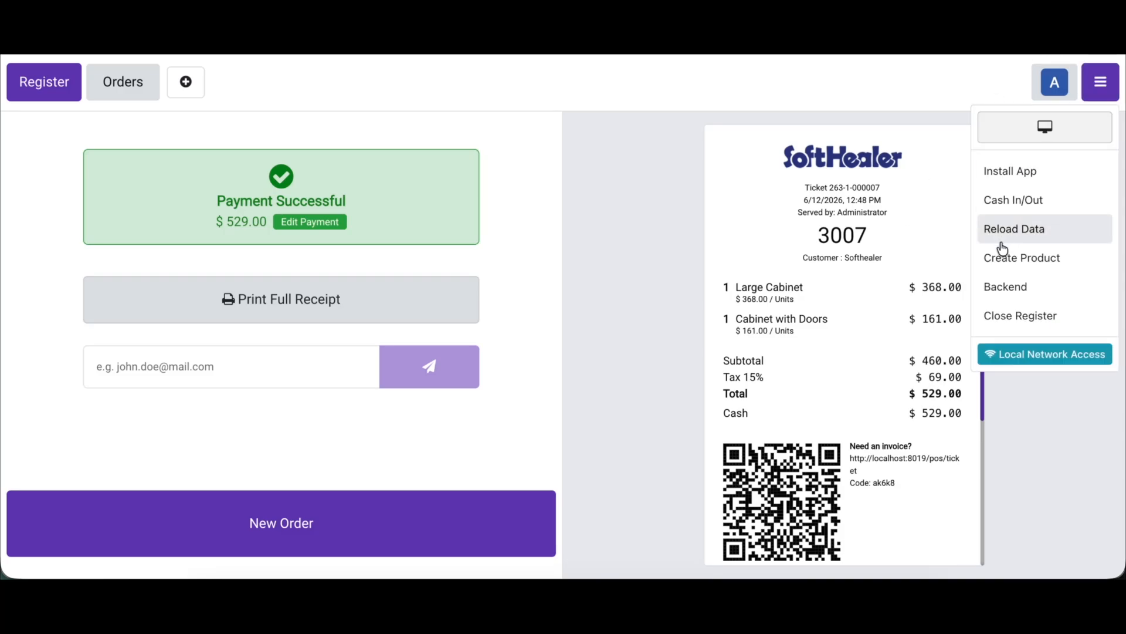
click(1001, 287)
click(410, 72)
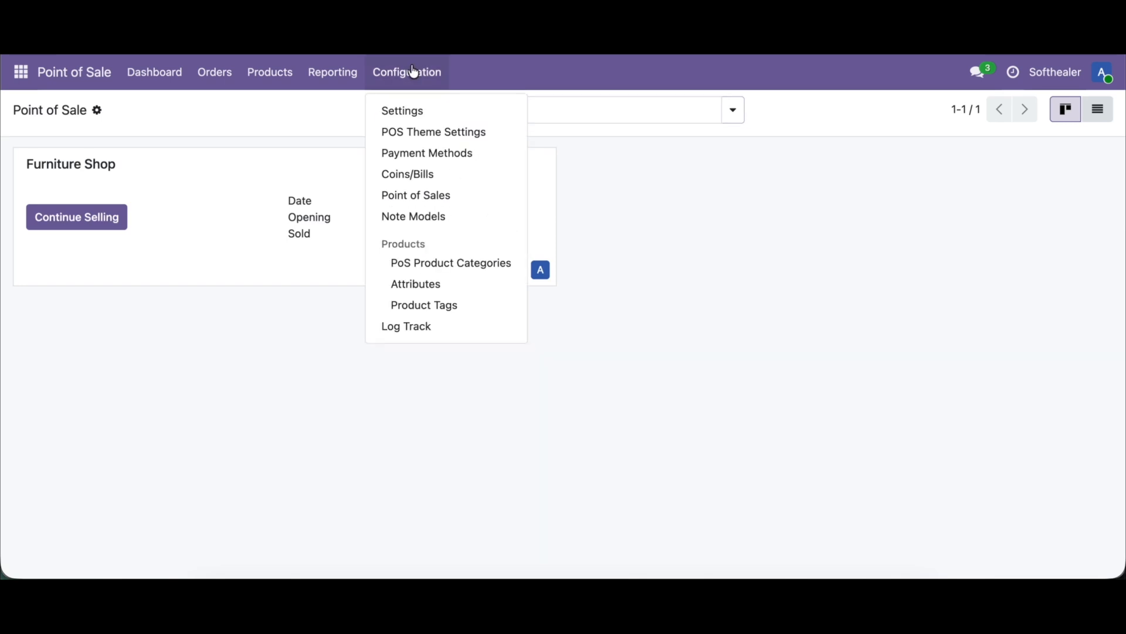
click(404, 110)
key(ctrl+f)
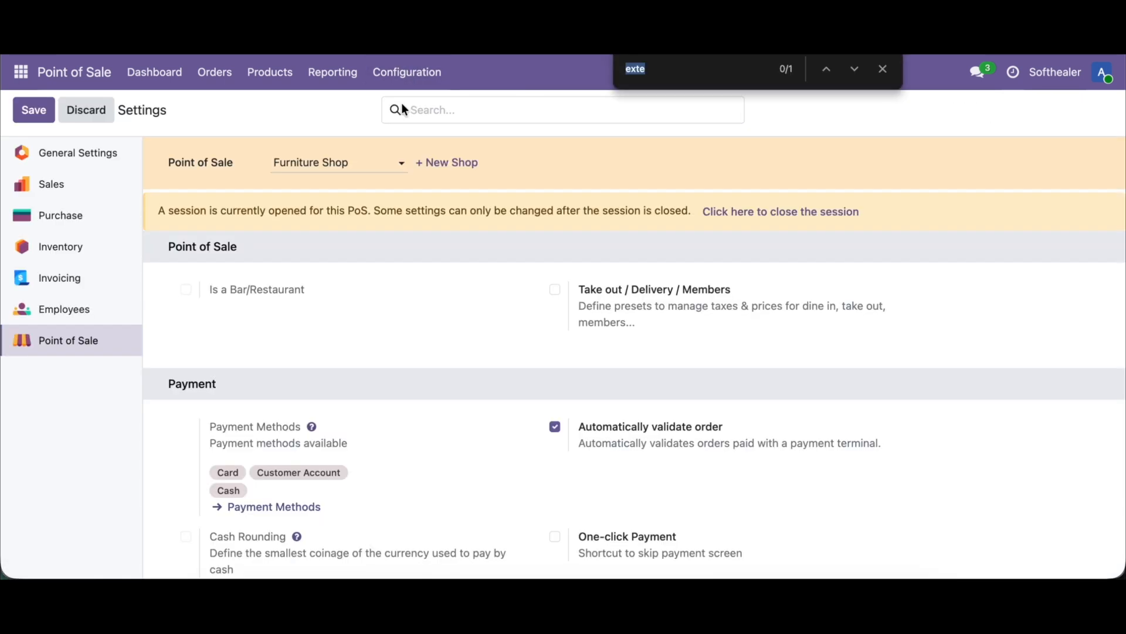
key(Return)
scroll(353, 313, down, 6)
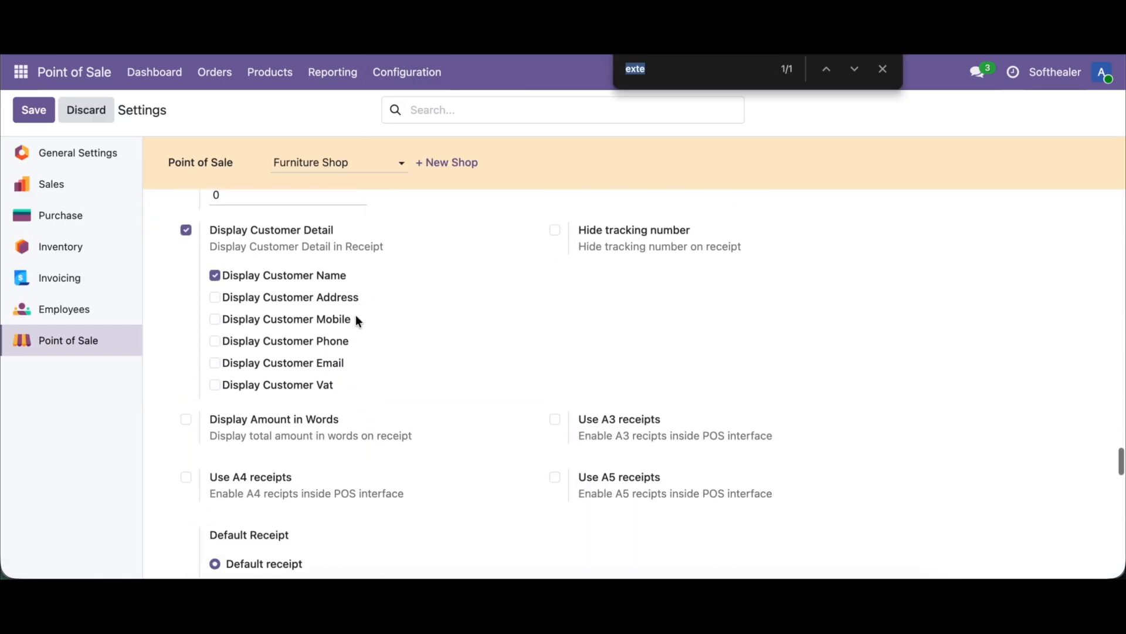
Step: Enable Display Customer Address, Mobile, Phone, Email and Vat for the receipt, and save the settings
click(287, 295)
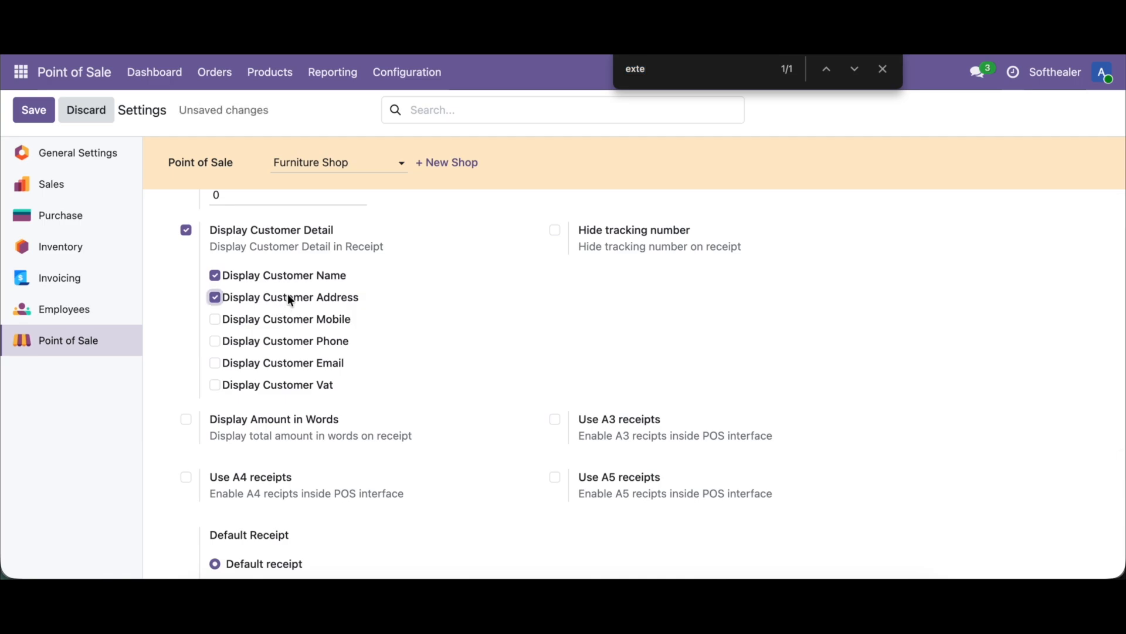
click(295, 322)
click(300, 340)
click(306, 362)
click(309, 386)
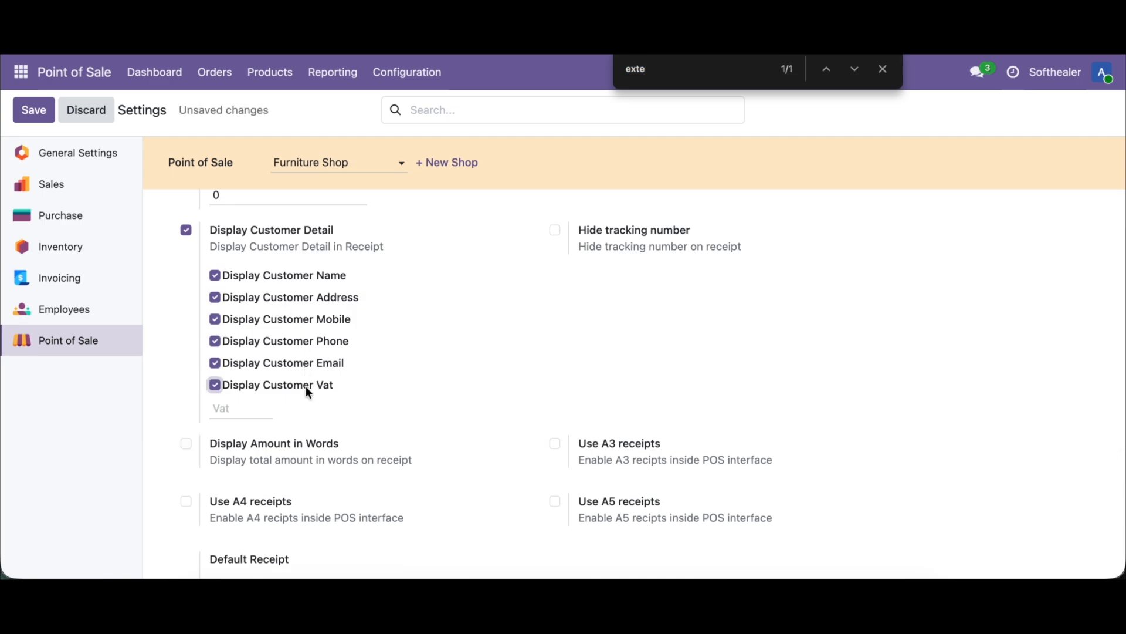
click(33, 110)
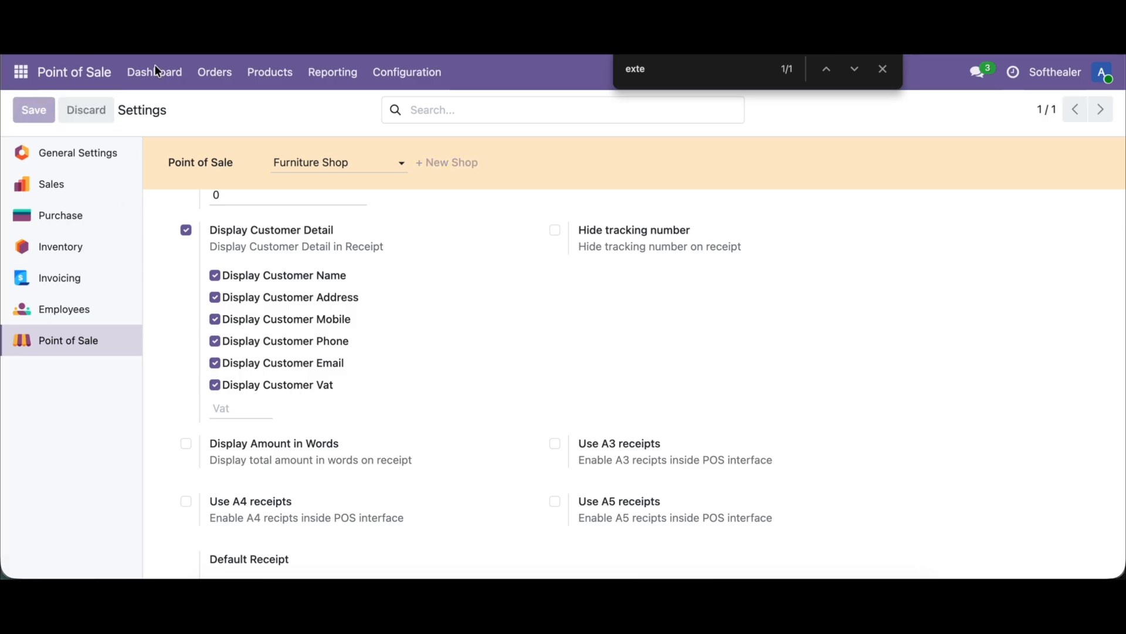
Step: Reopen the Furniture Shop register, add one Corner Desk Right Sit without extra options, and set Administrator as the customer
click(155, 72)
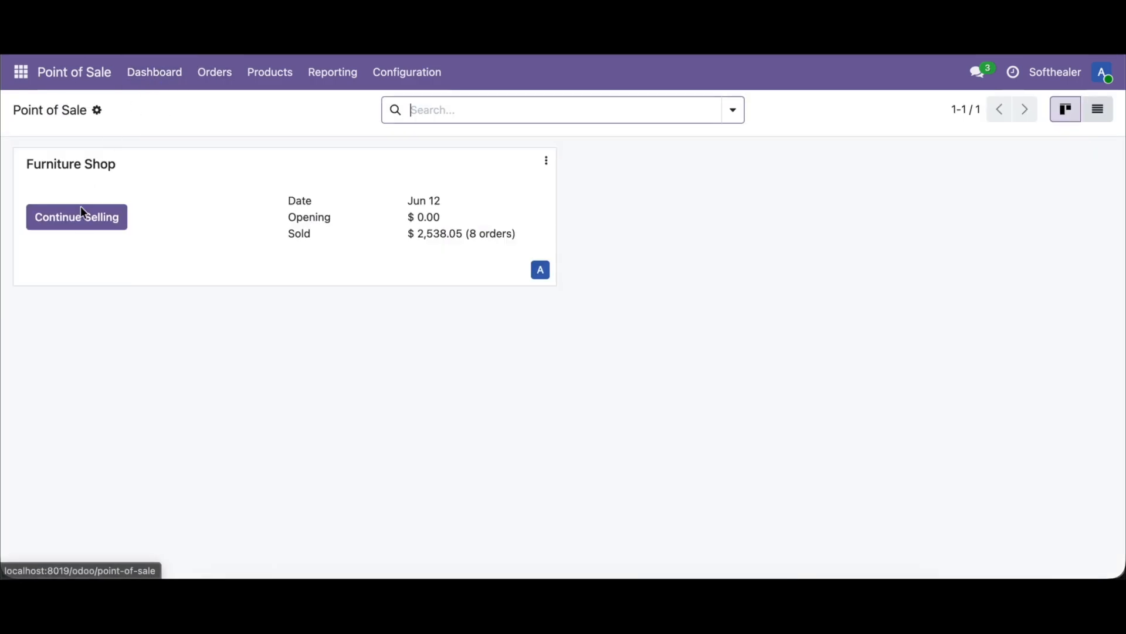
click(80, 213)
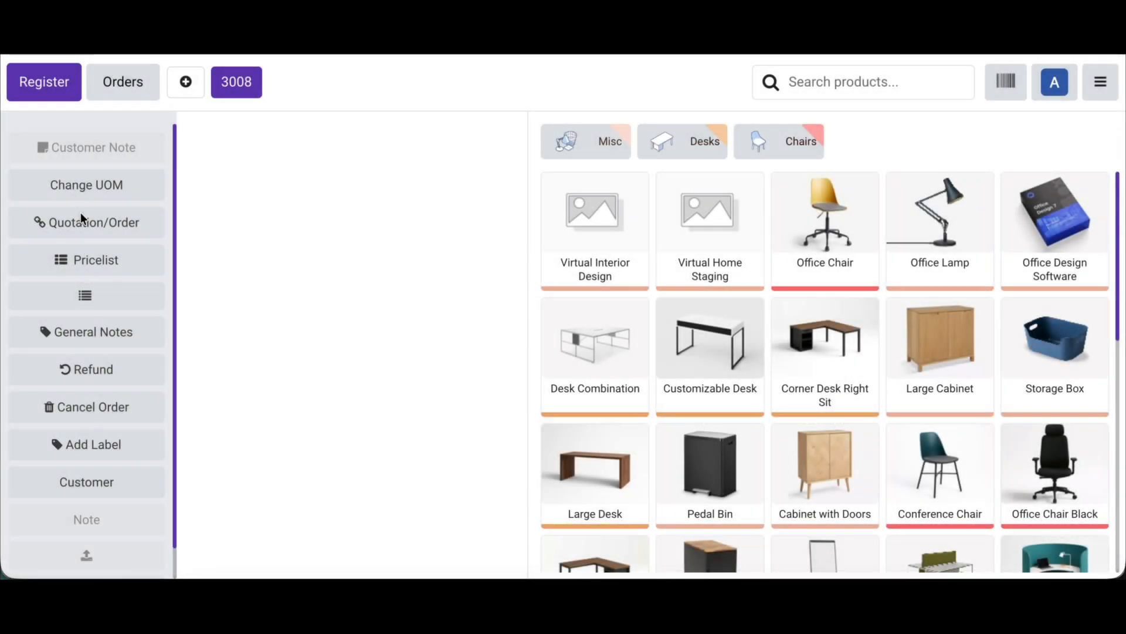
click(845, 353)
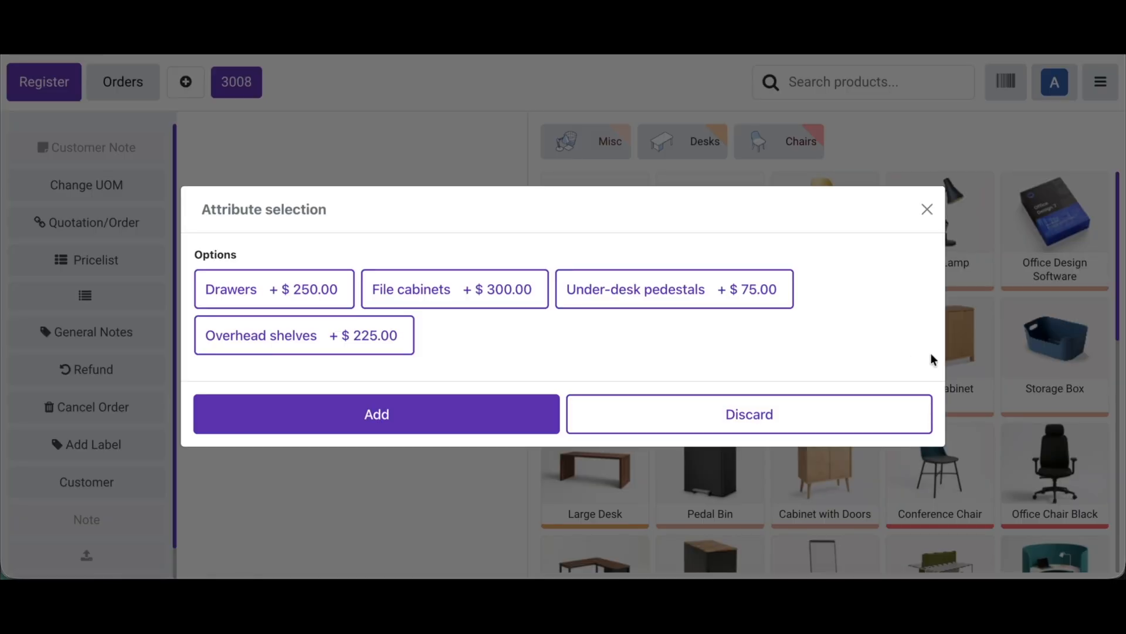
click(500, 410)
click(73, 520)
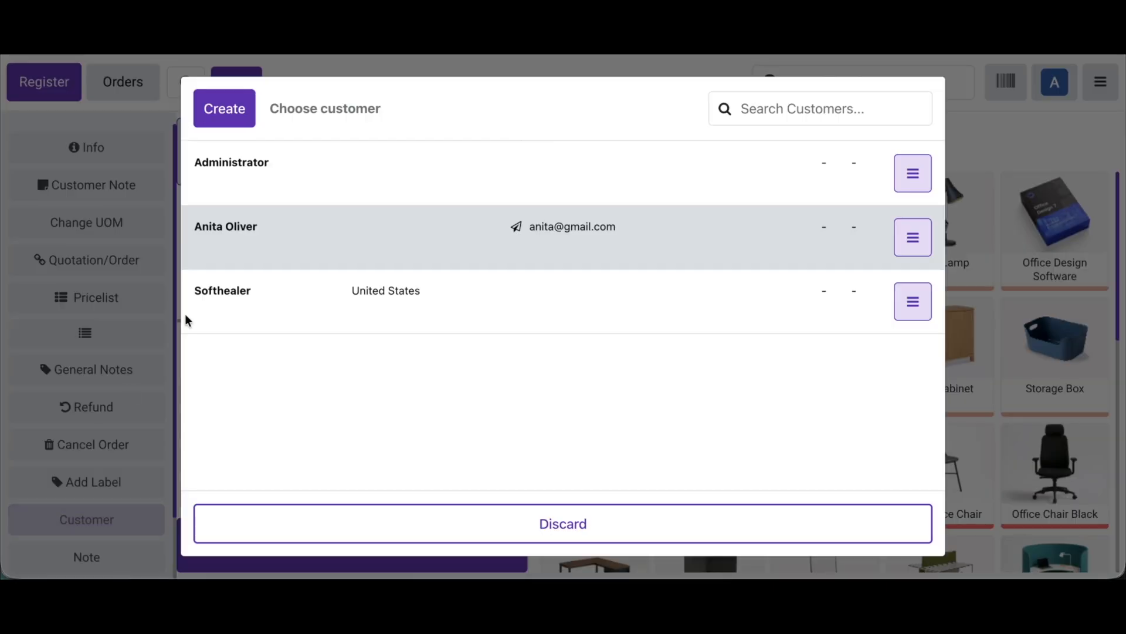
click(326, 165)
Step: Pay the Corner Desk Right Sit order in cash and validate it to view its receipt
click(342, 543)
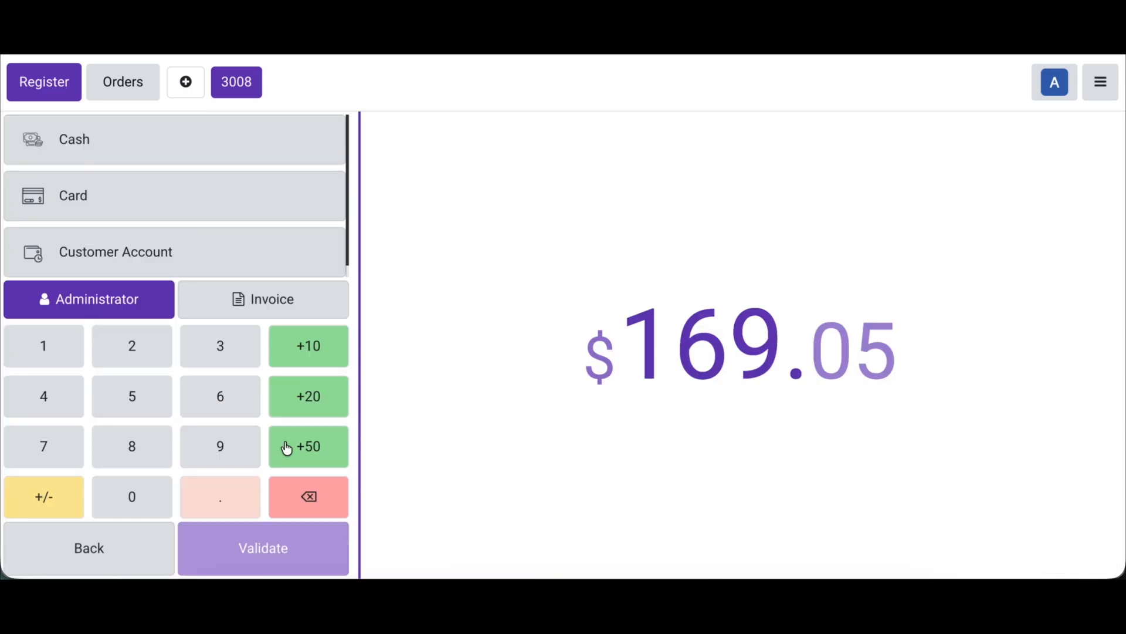
click(215, 139)
click(264, 556)
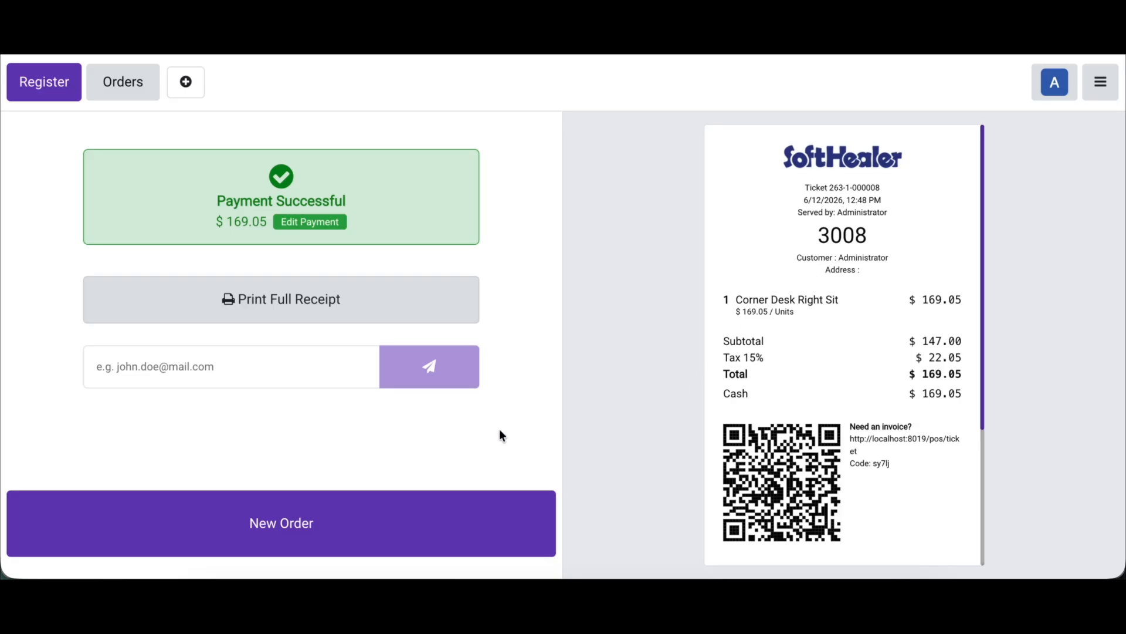
Step: Start a new order and open the Administrator customer's details for editing from the customer list
click(351, 509)
click(88, 482)
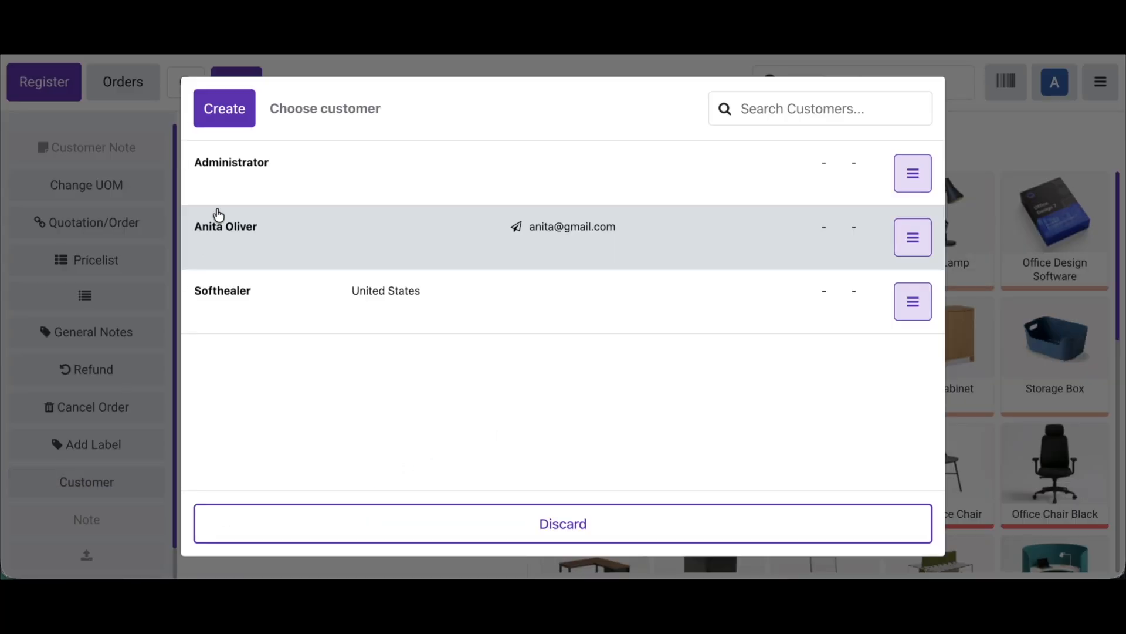
click(911, 172)
click(915, 212)
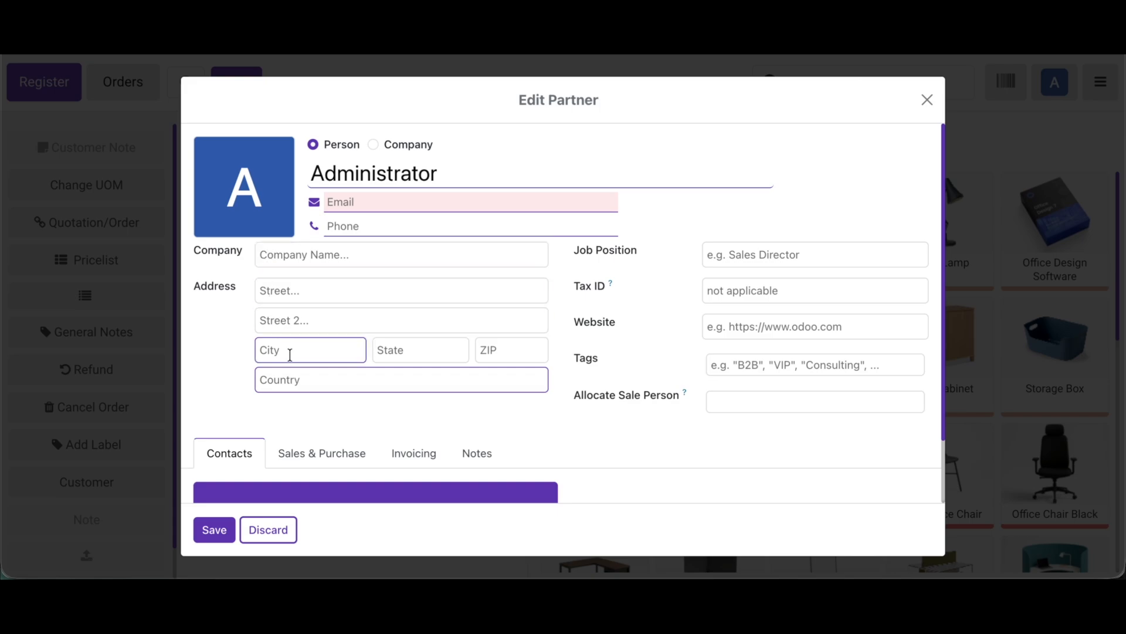
Step: Fill in the customer's e-mail address and phone number
click(351, 205)
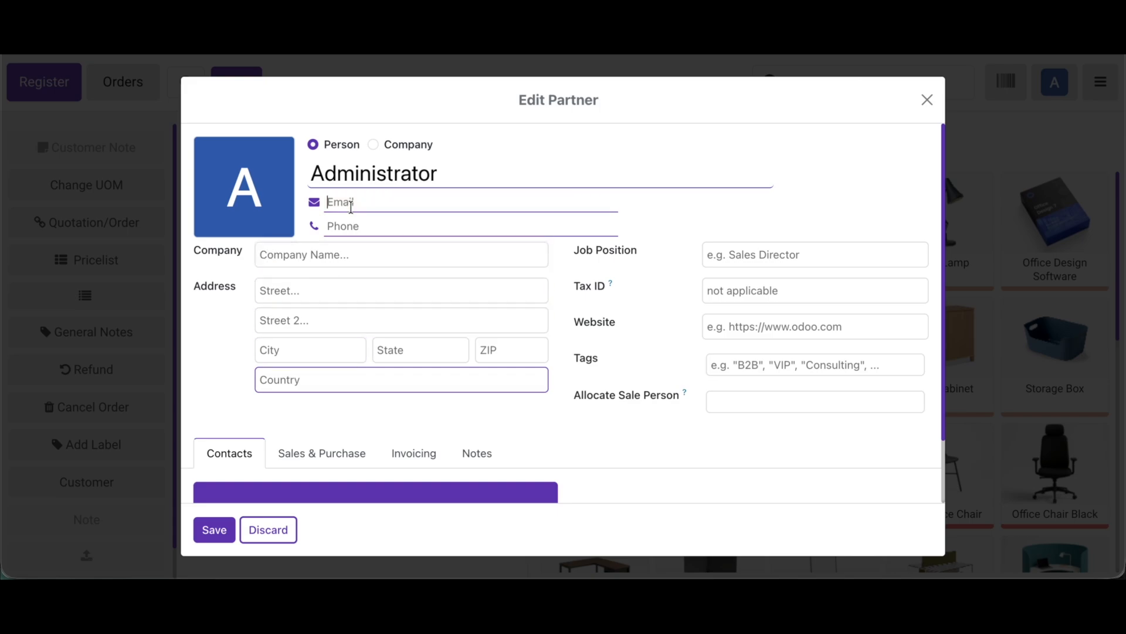
text(a@gm)
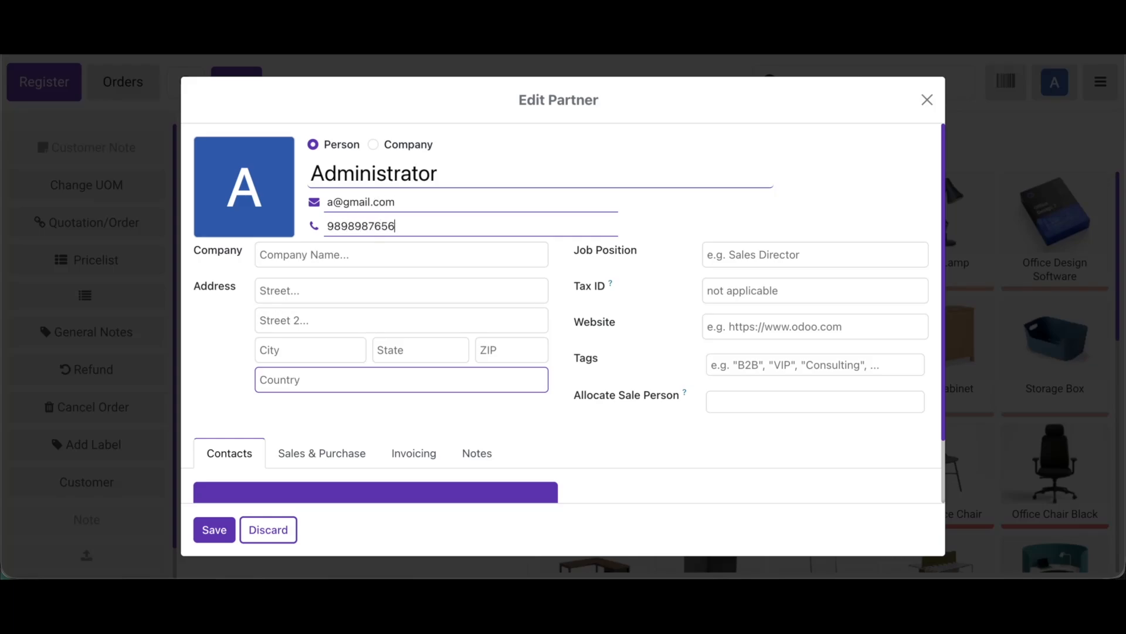
click(743, 290)
Step: Fill in the customer's postal address with street, city, state and ZIP code, and enter the tax ID
click(317, 286)
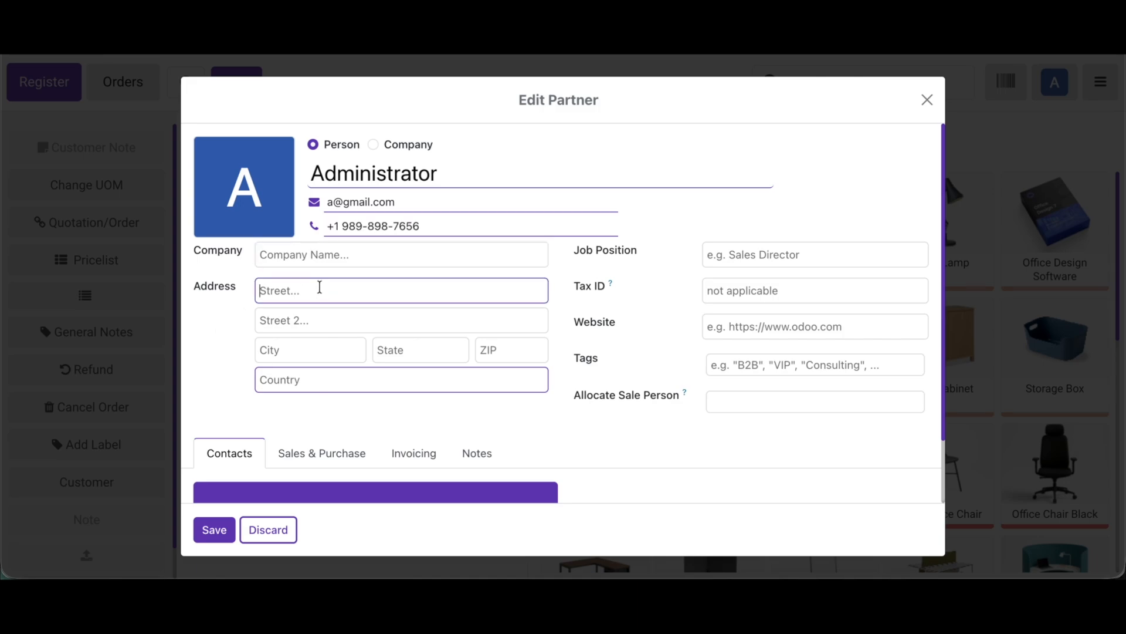
click(315, 350)
text(Rajkot)
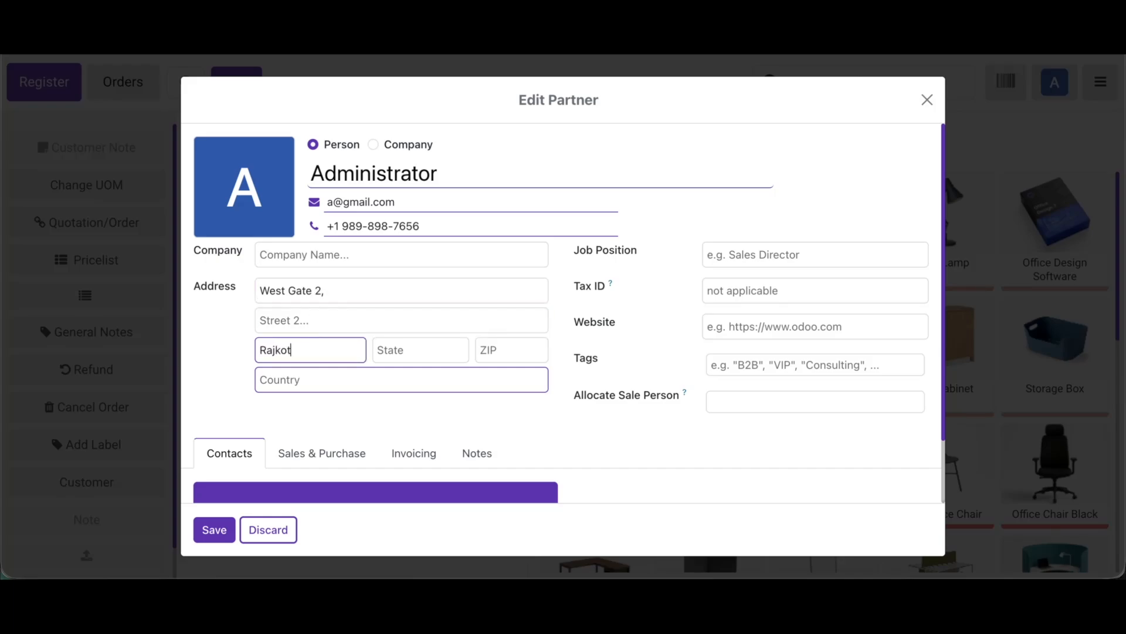
click(434, 350)
text(Guj)
click(452, 375)
click(490, 350)
text(360001)
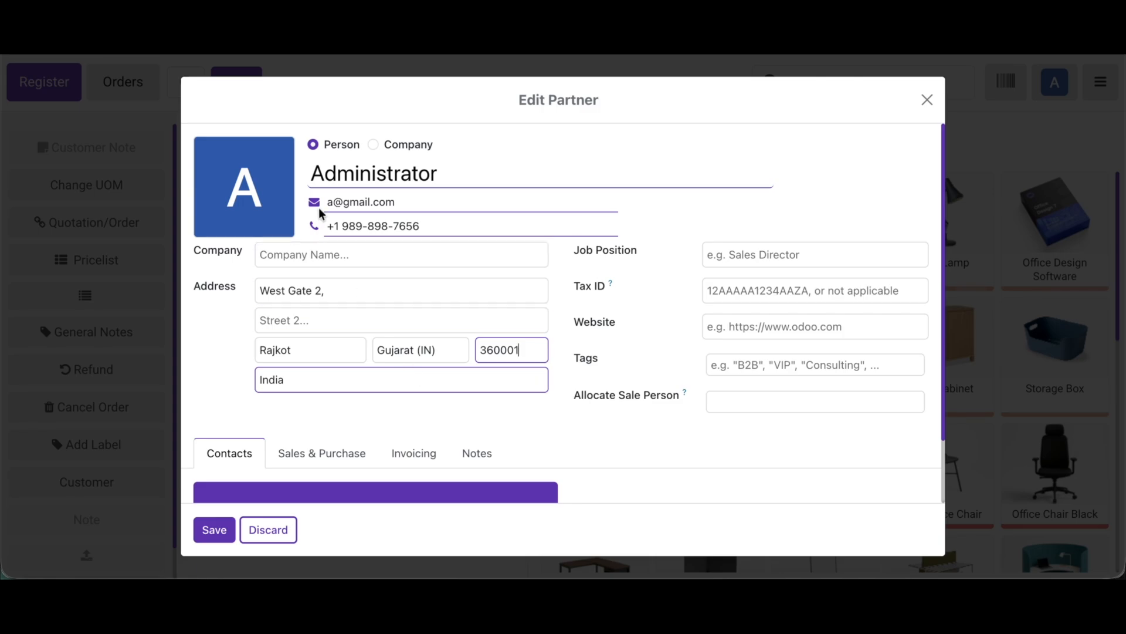
click(733, 293)
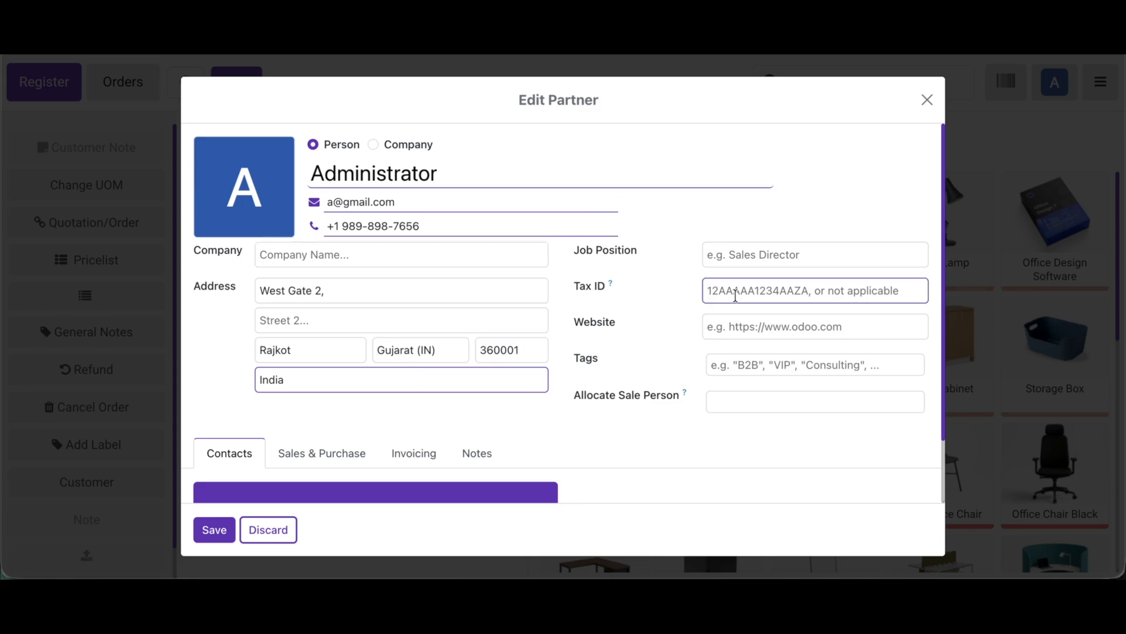
text(678fgh)
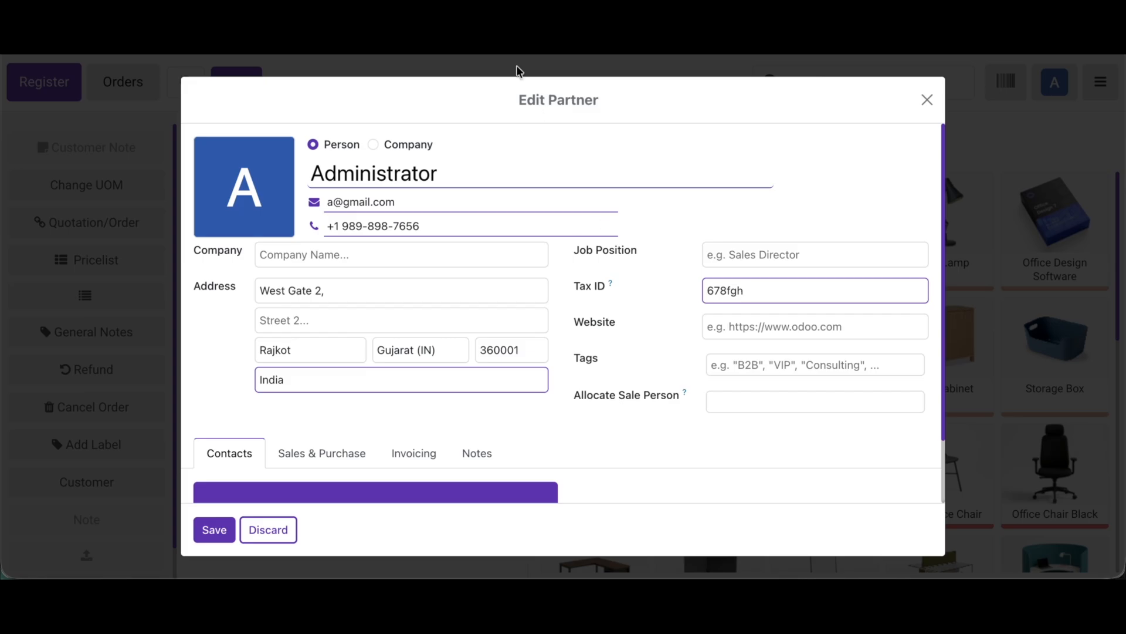
Step: Save the customer's edited details and add a Large Cabinet to the order
click(221, 532)
click(927, 356)
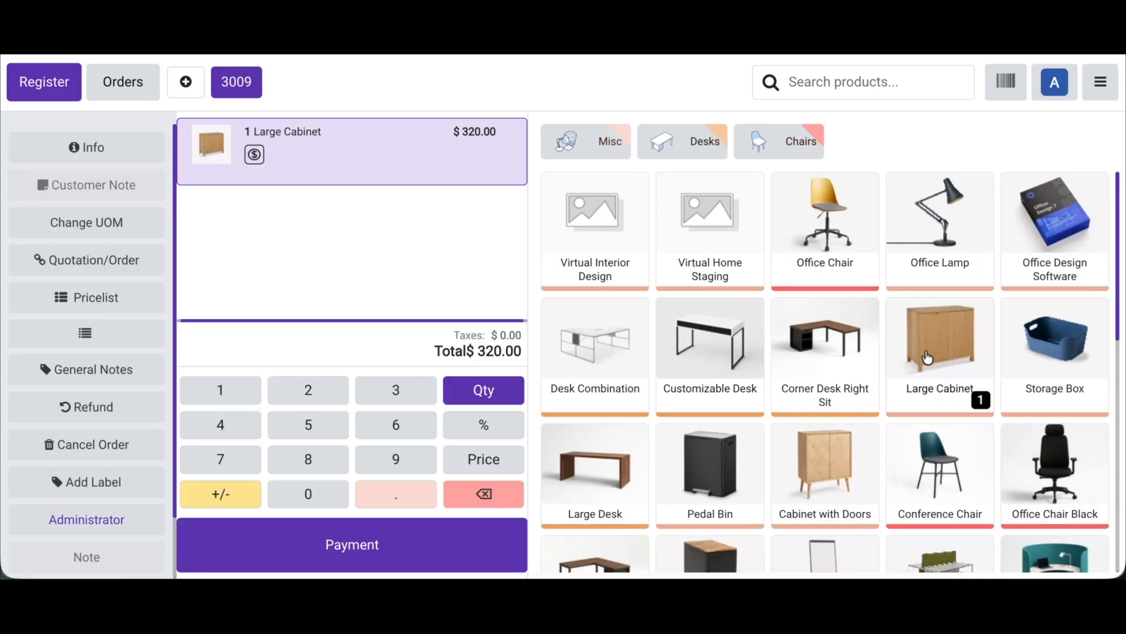
Step: Pay the Large Cabinet order in cash and validate it to view the customer details on its receipt
click(227, 538)
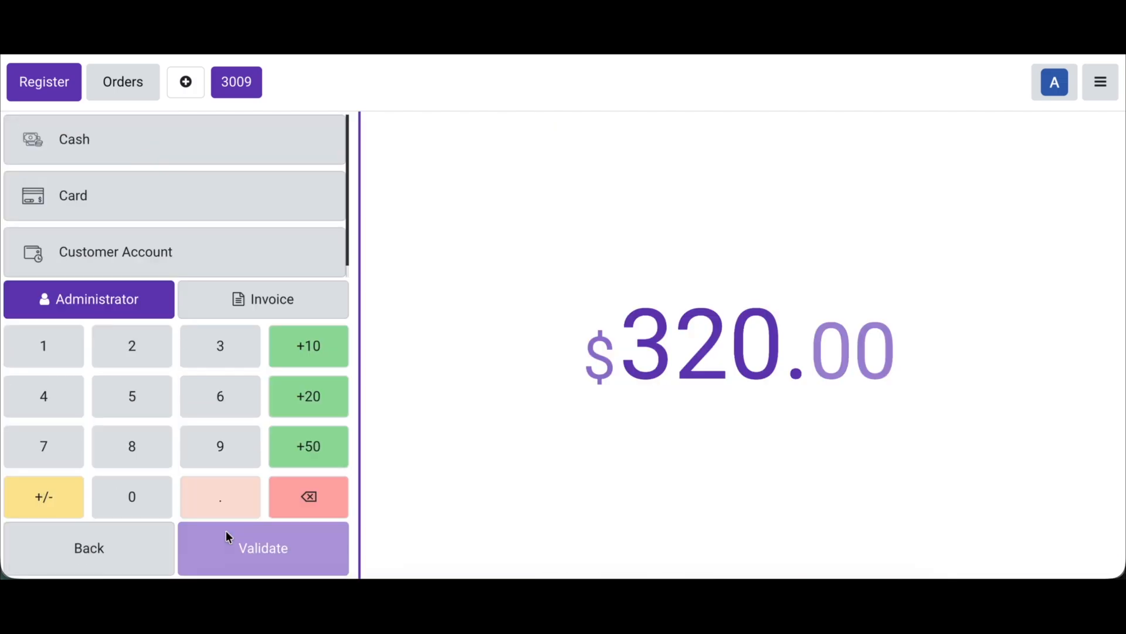
click(199, 141)
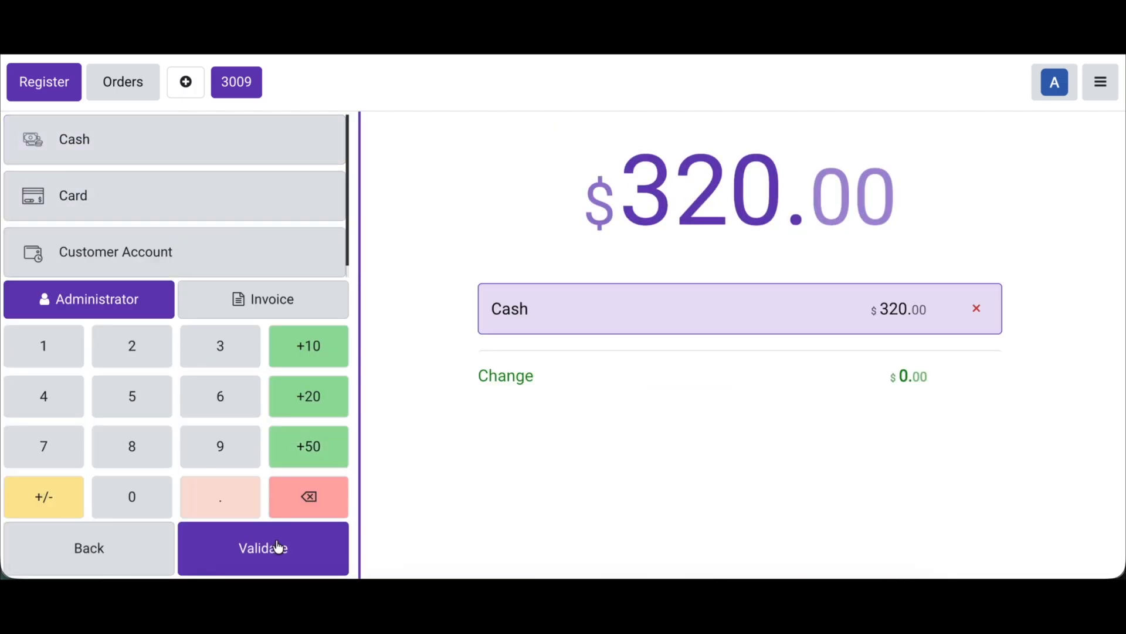
click(279, 546)
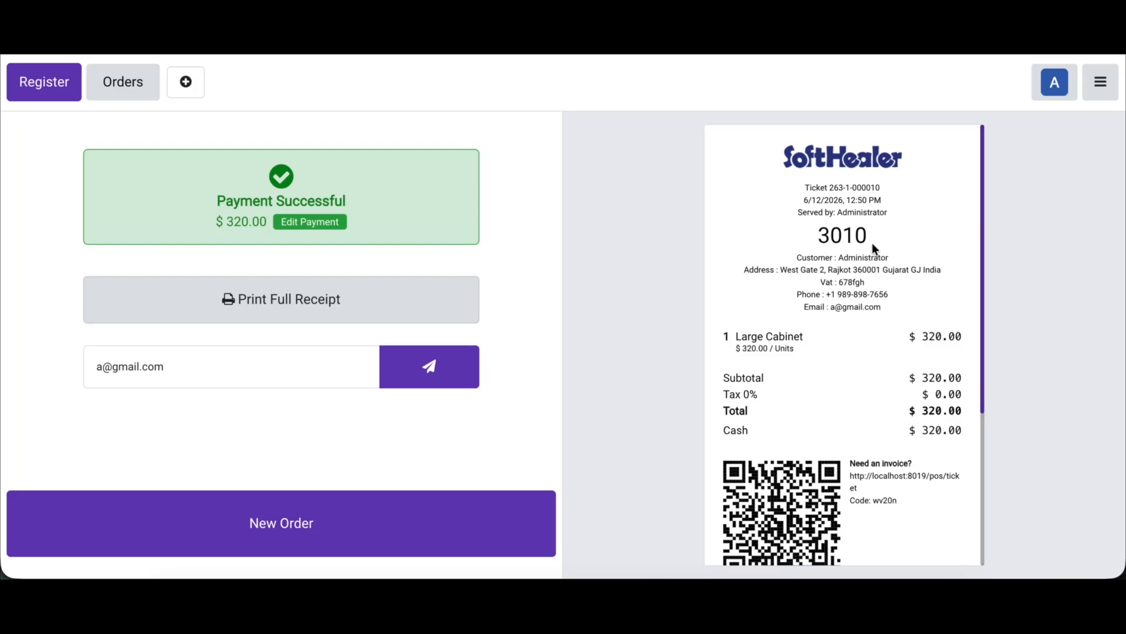
Step: Return to the backend's Point of Sale settings, enable Use A4 receipts under POS Receipt Extend, and save
click(1111, 96)
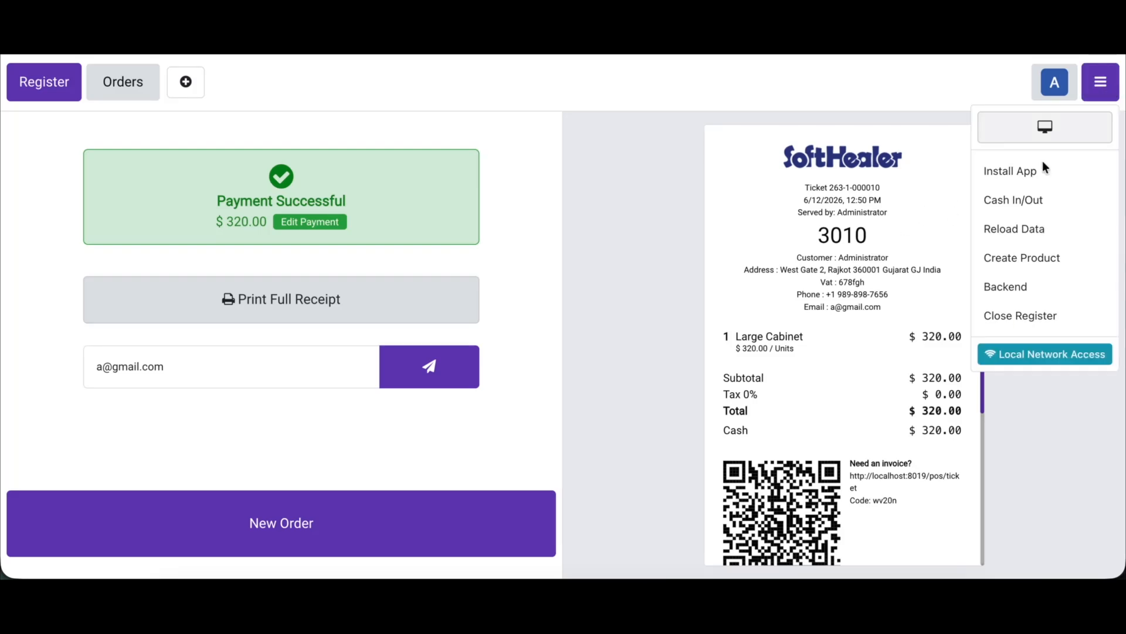
click(1009, 295)
click(415, 72)
click(410, 111)
key(ctrl+f)
text(exte)
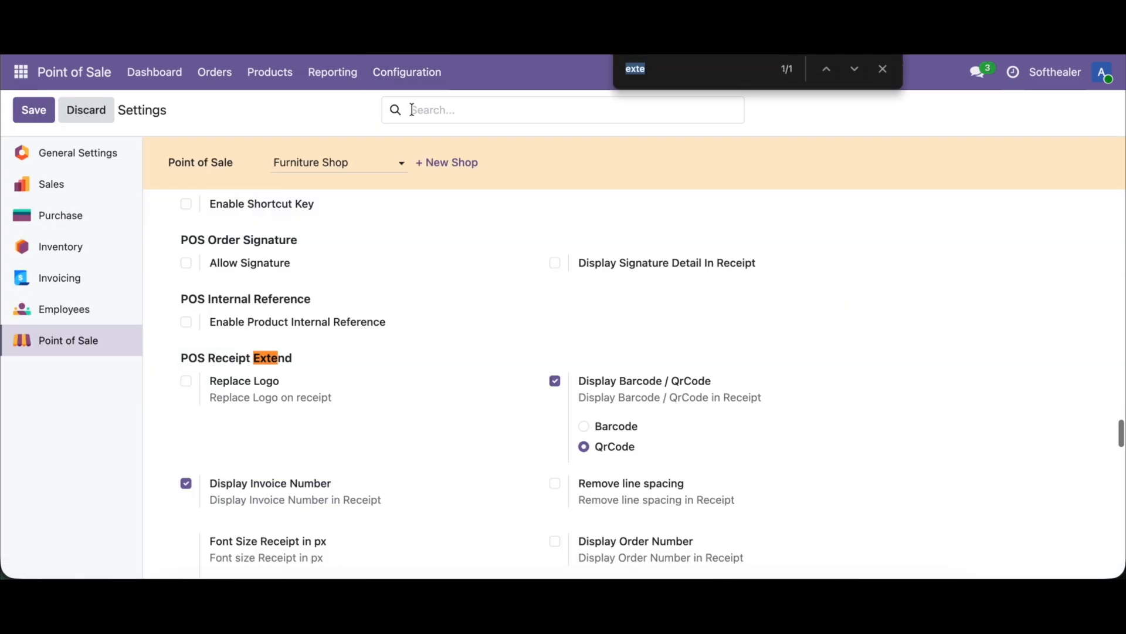
scroll(457, 343, down, 3)
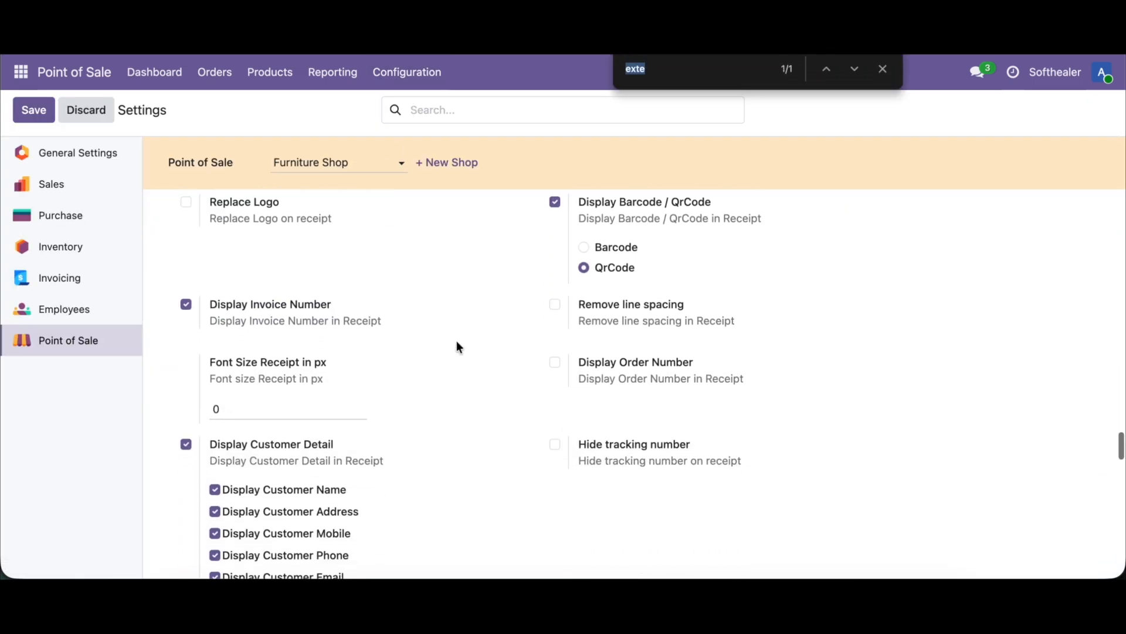
scroll(457, 342, down, 1)
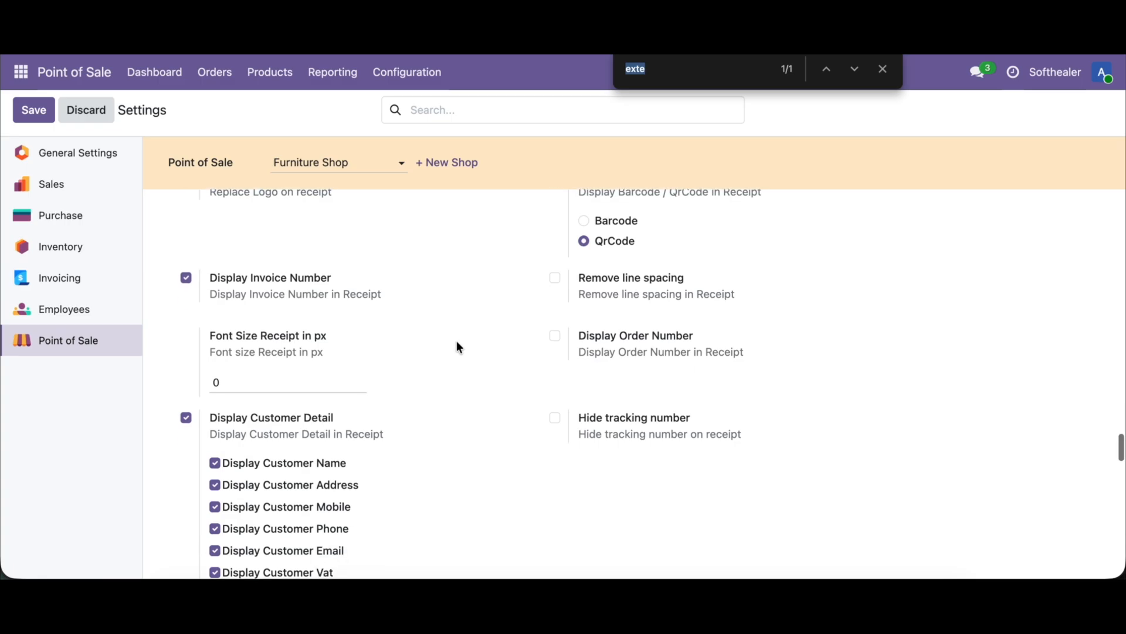
scroll(457, 347, down, 5)
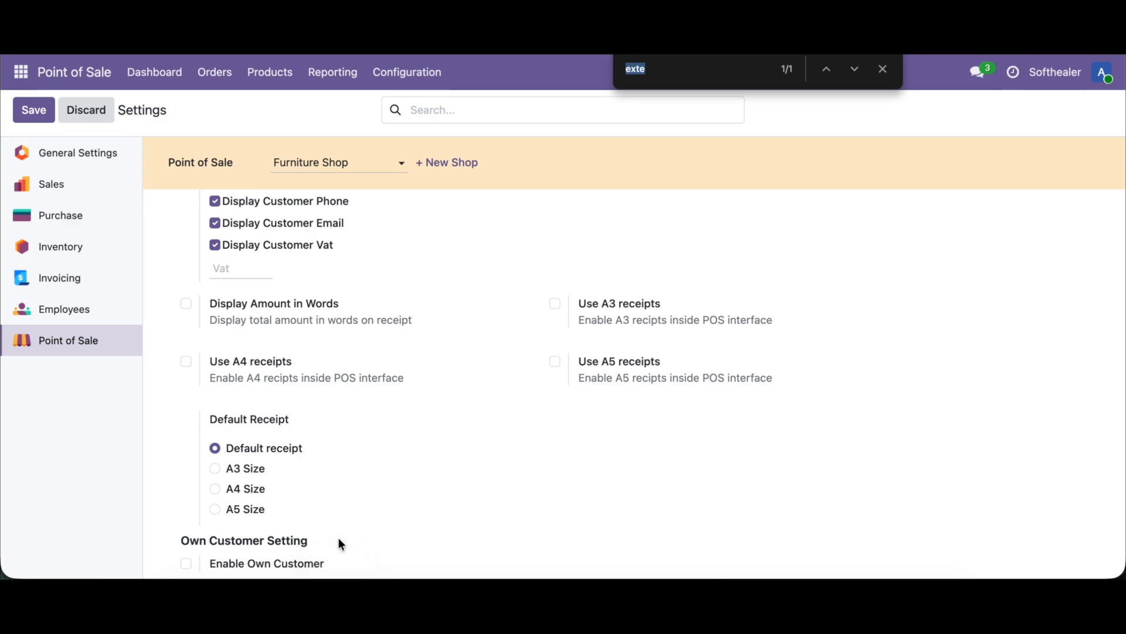
click(232, 360)
click(31, 111)
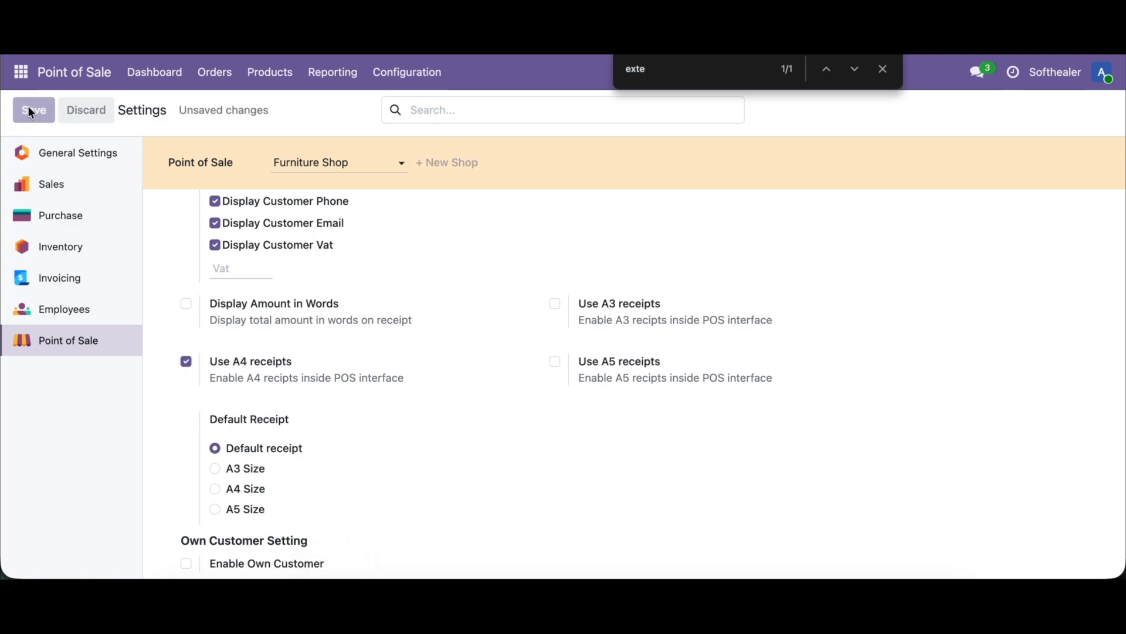
Step: Resume selling in the Furniture Shop and add a Large Cabinet and a Cabinet with Doors to the order
click(166, 73)
click(82, 225)
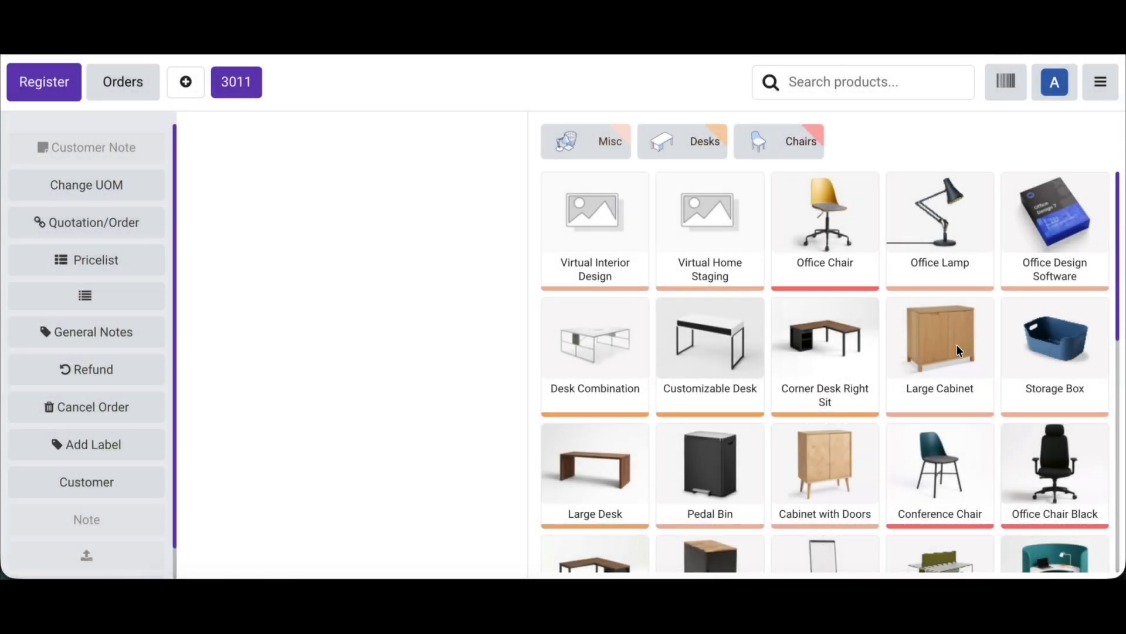
click(971, 366)
click(807, 476)
Step: Pay and validate the order in cash, and preview its A4 receipt without saving the print
click(410, 544)
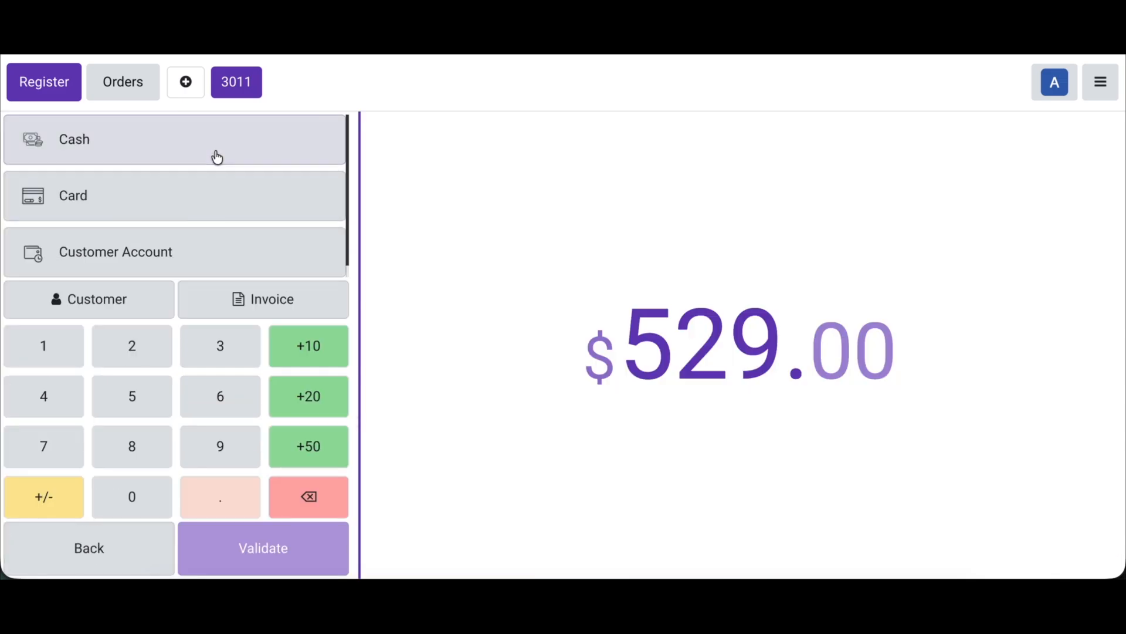
click(217, 157)
click(240, 564)
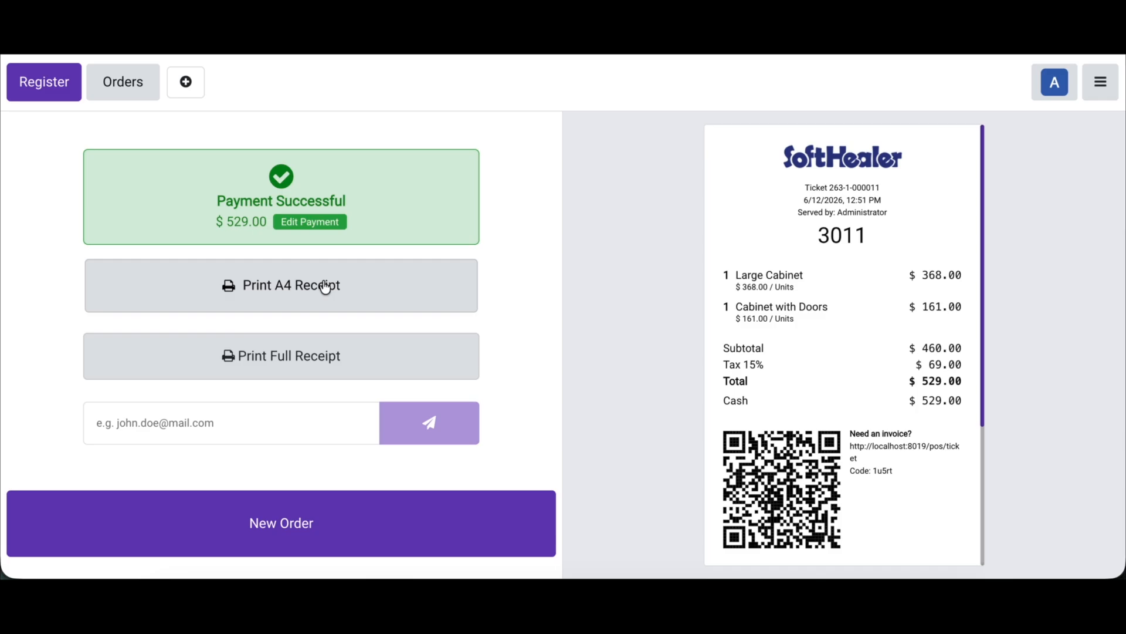
click(277, 267)
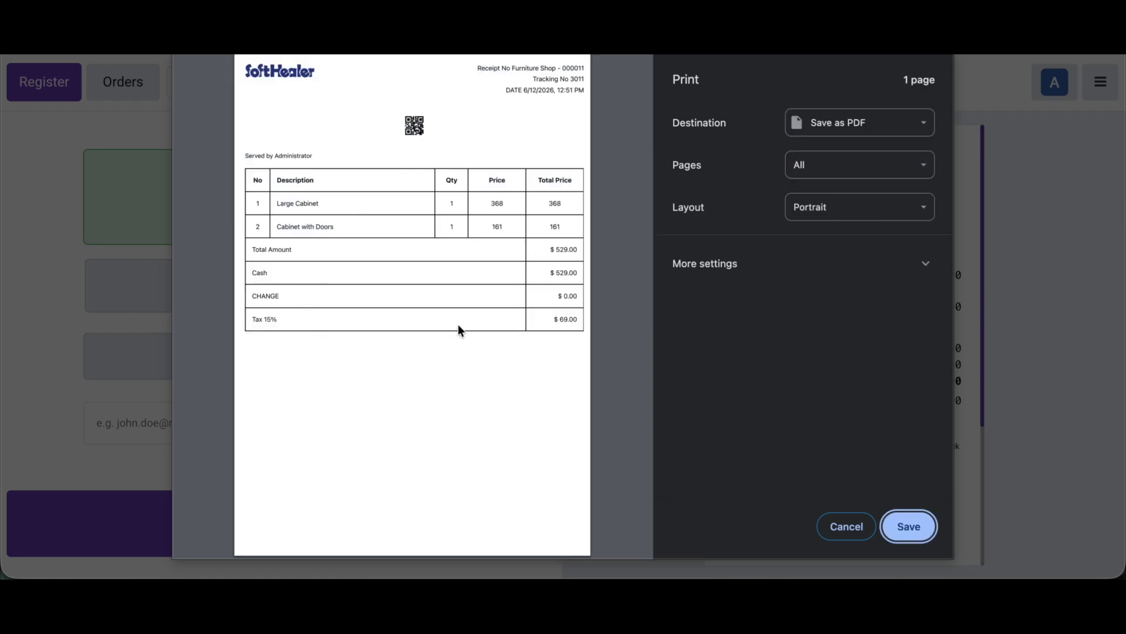
click(846, 538)
Step: Return to the backend's Point of Sale settings, enable Use A3 receipts under POS Receipt Extend, and save
click(1100, 81)
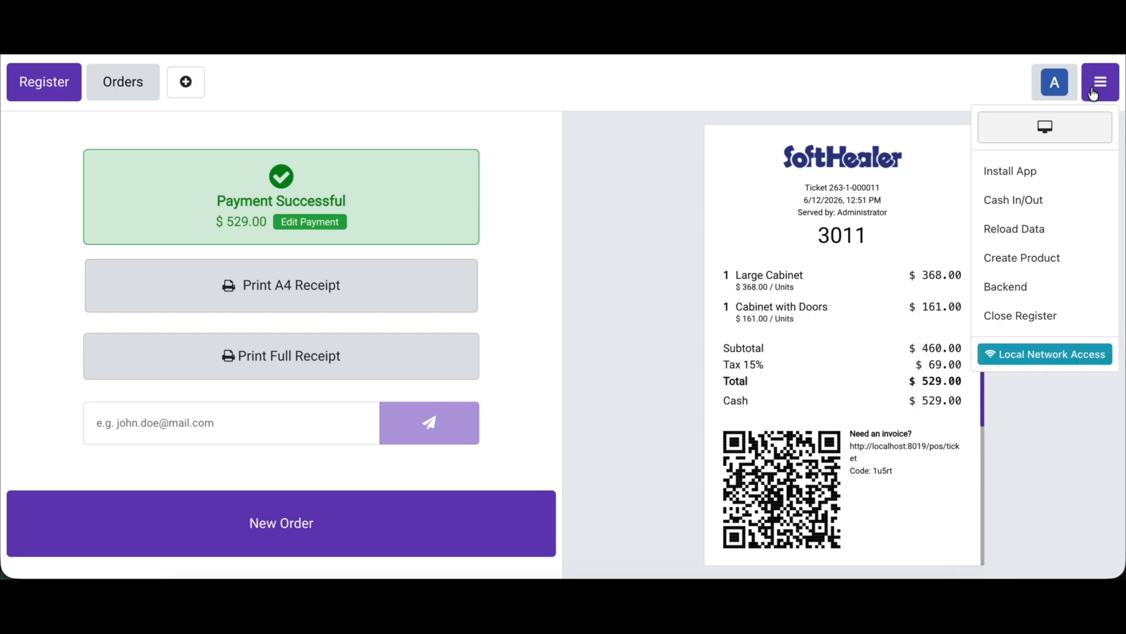
click(1016, 292)
click(427, 75)
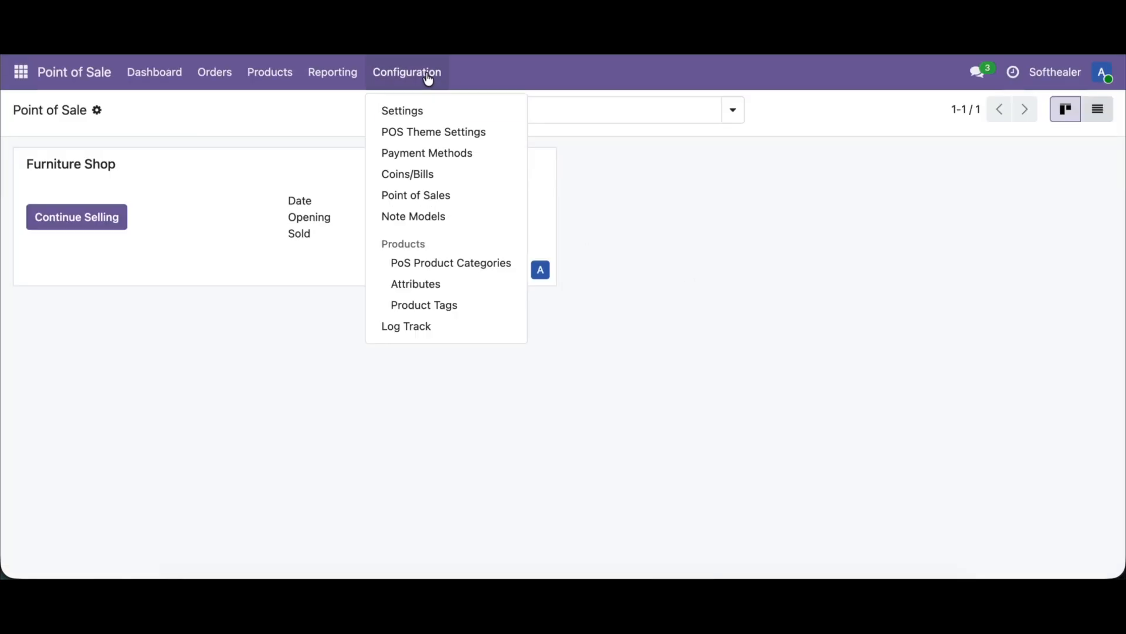
click(417, 111)
key(ctrl+f)
text(exte)
scroll(586, 410, down, 5)
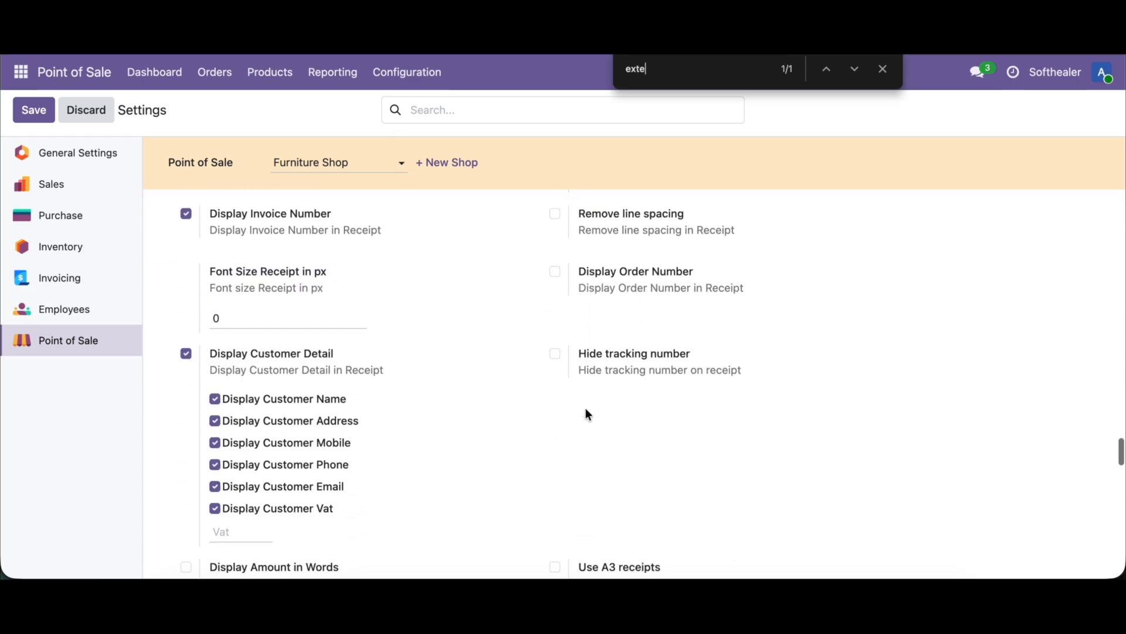
scroll(587, 413, down, 2)
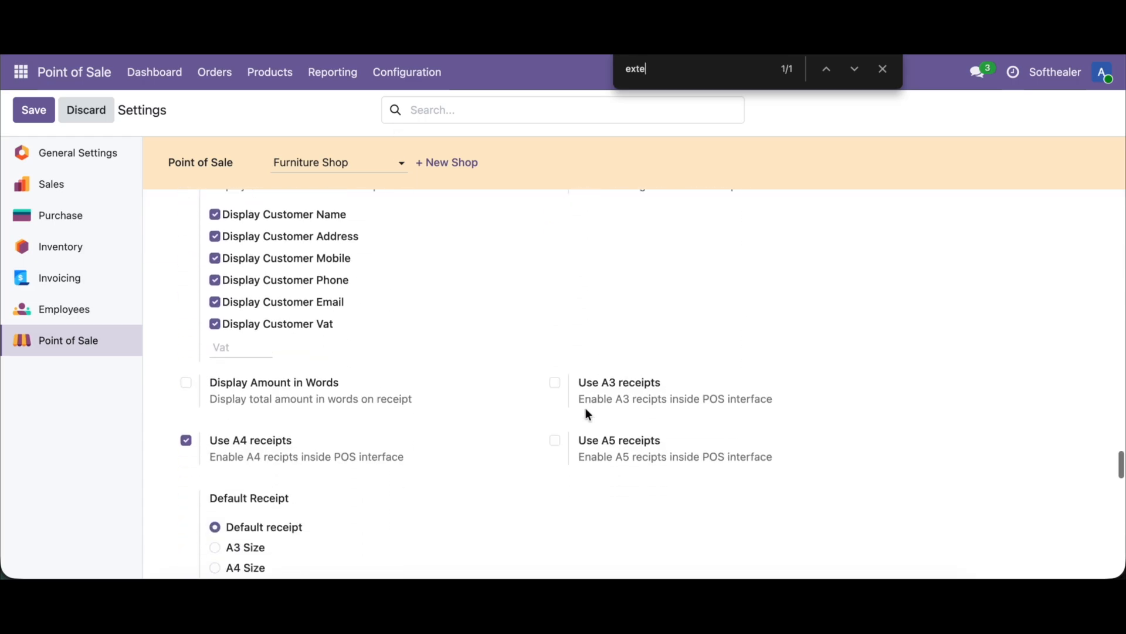
click(555, 383)
click(49, 112)
Step: Reopen the Furniture Shop register and add a Large Cabinet and a Cabinet with Doors to the order
click(139, 70)
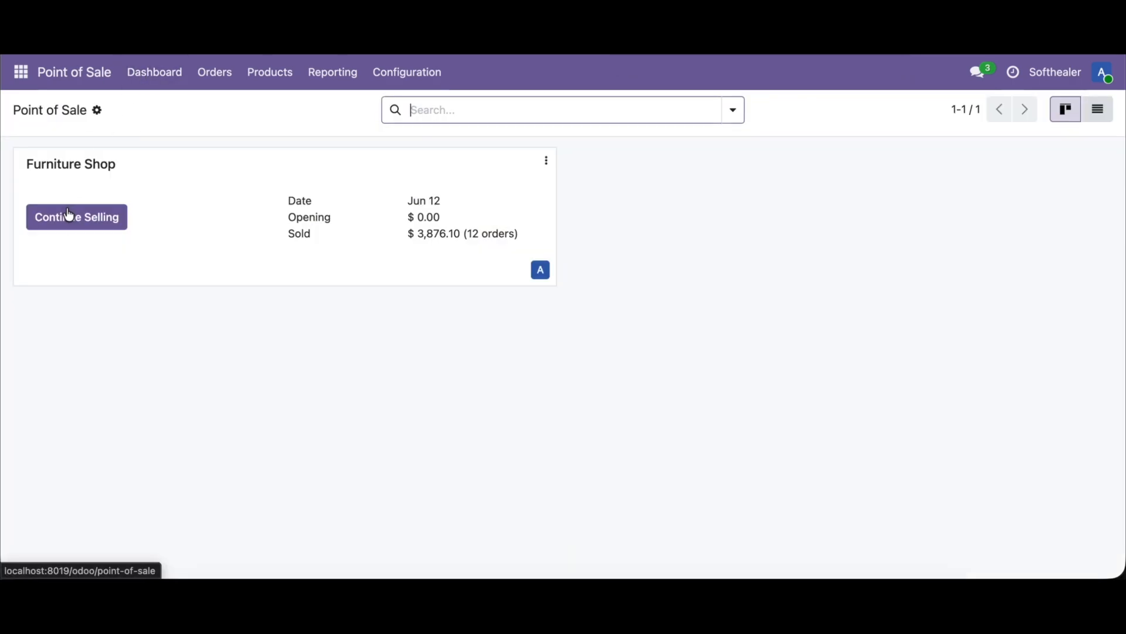
click(73, 227)
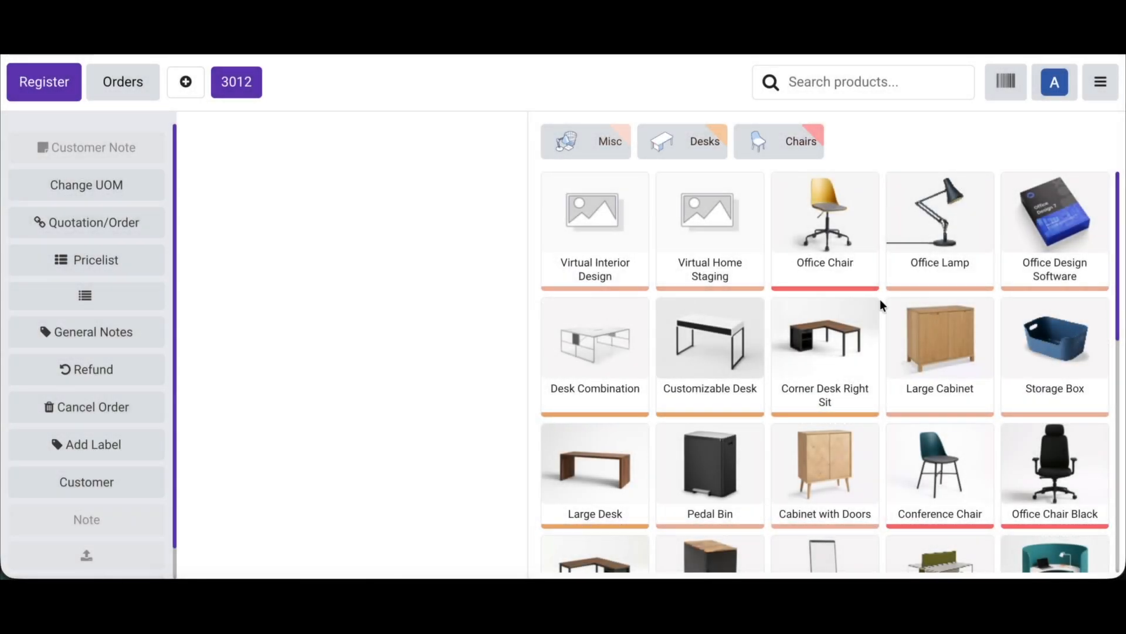
click(988, 346)
click(840, 456)
Step: Pay and validate the order in cash, and preview its A3 receipt without saving the print
click(423, 556)
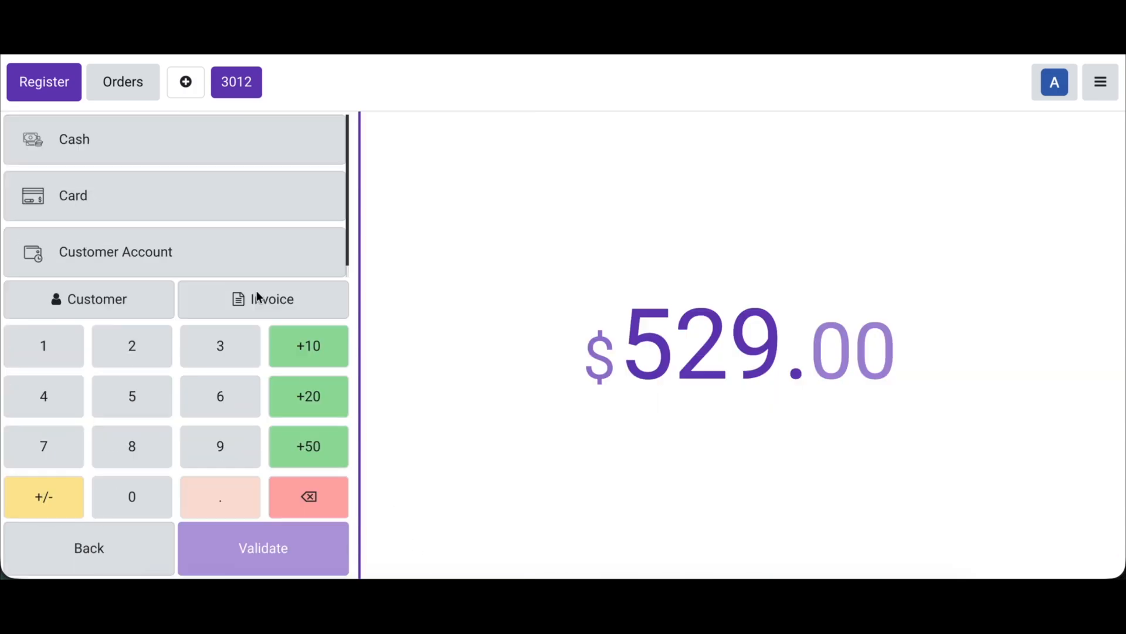
click(192, 144)
click(252, 544)
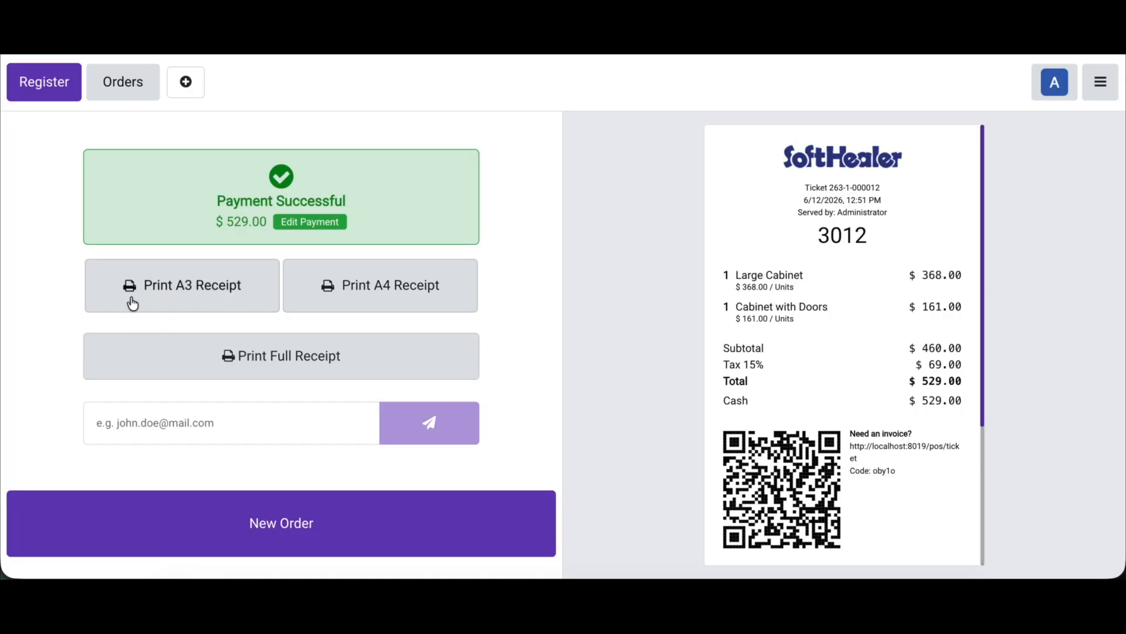
click(206, 295)
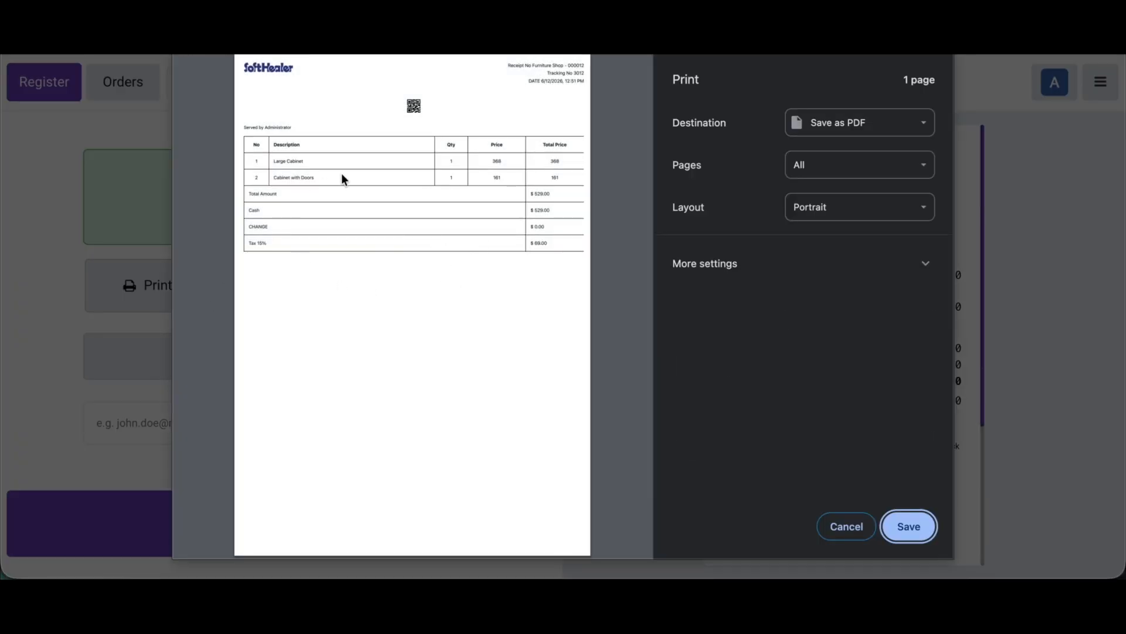
click(846, 526)
Step: Return to the backend's Point of Sale settings, enable Use A5 receipts under POS Receipt Extend, and save
click(1101, 82)
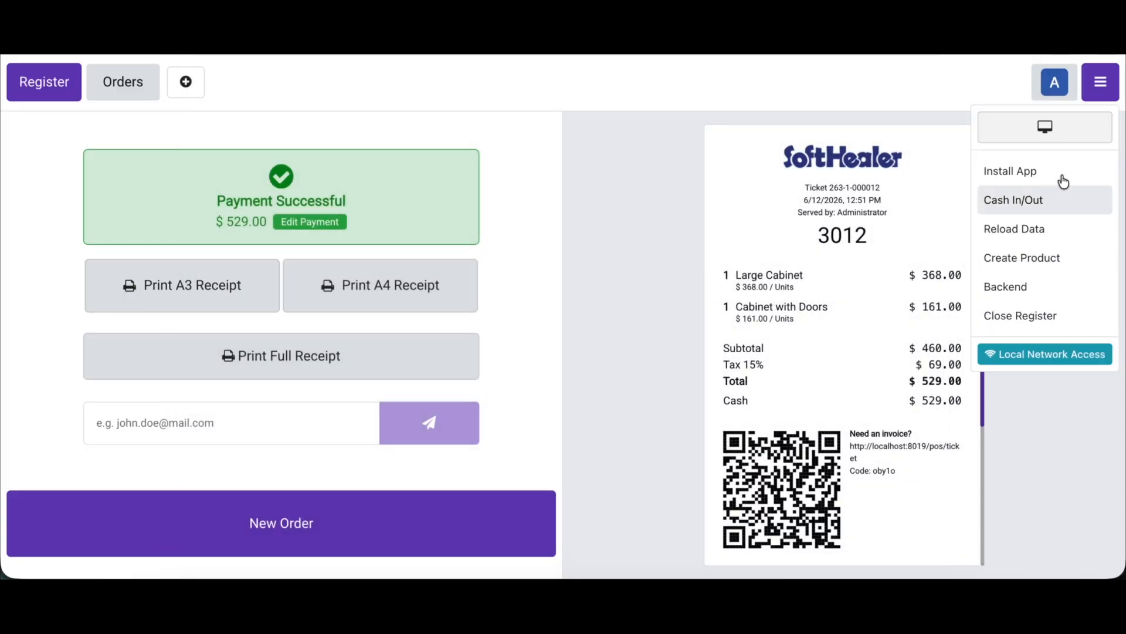
click(1015, 293)
click(421, 85)
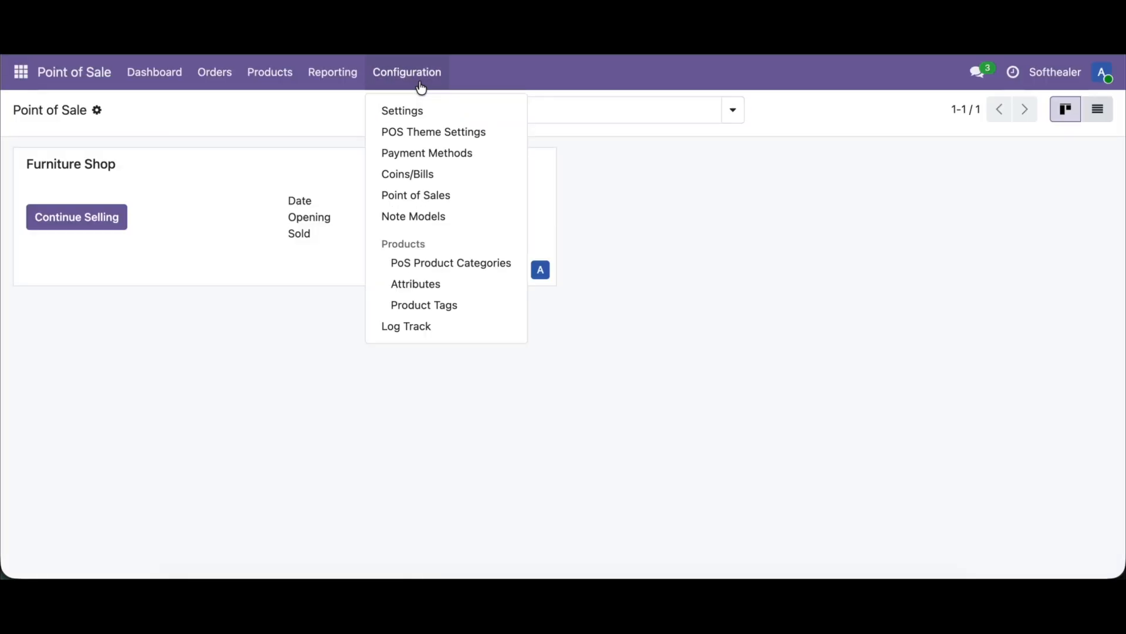
click(414, 121)
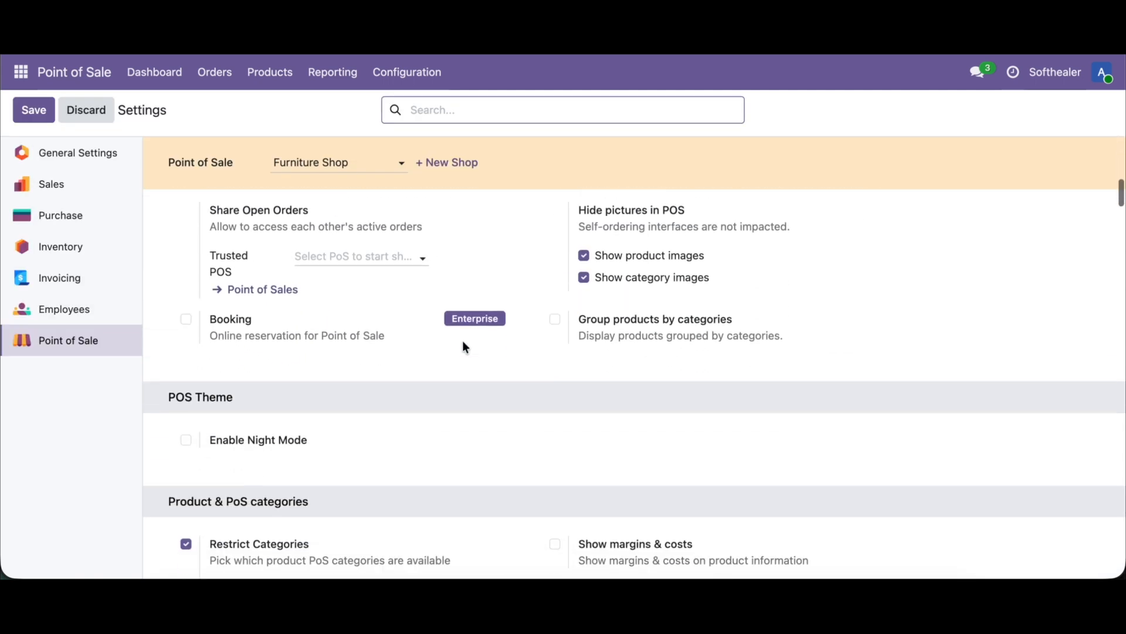
key(ctrl+f)
text(exte)
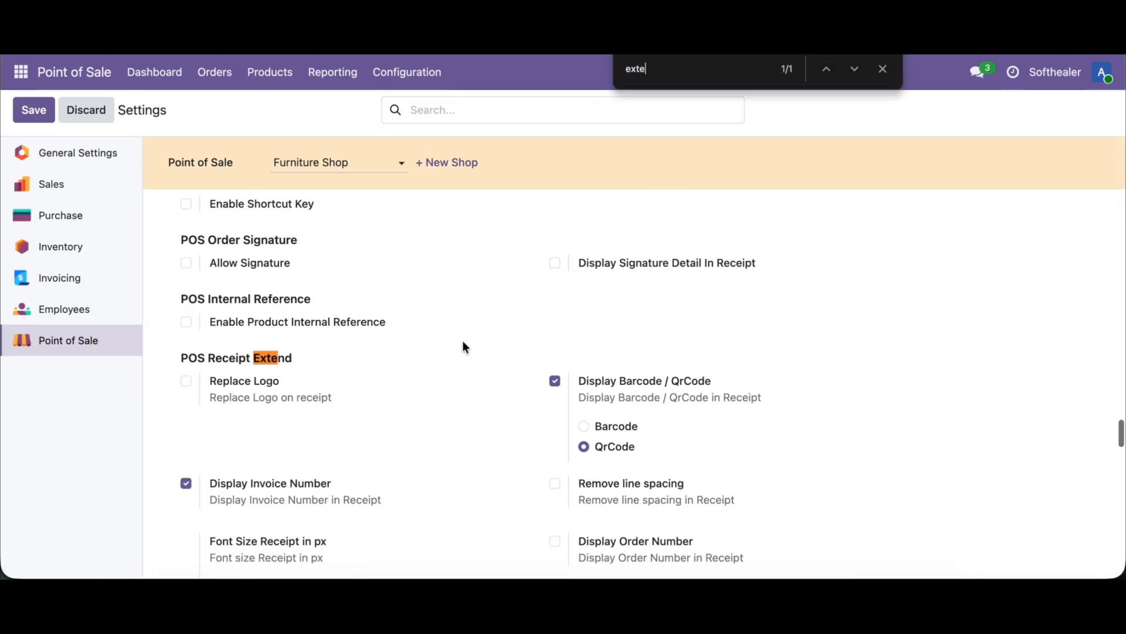
scroll(517, 418, down, 7)
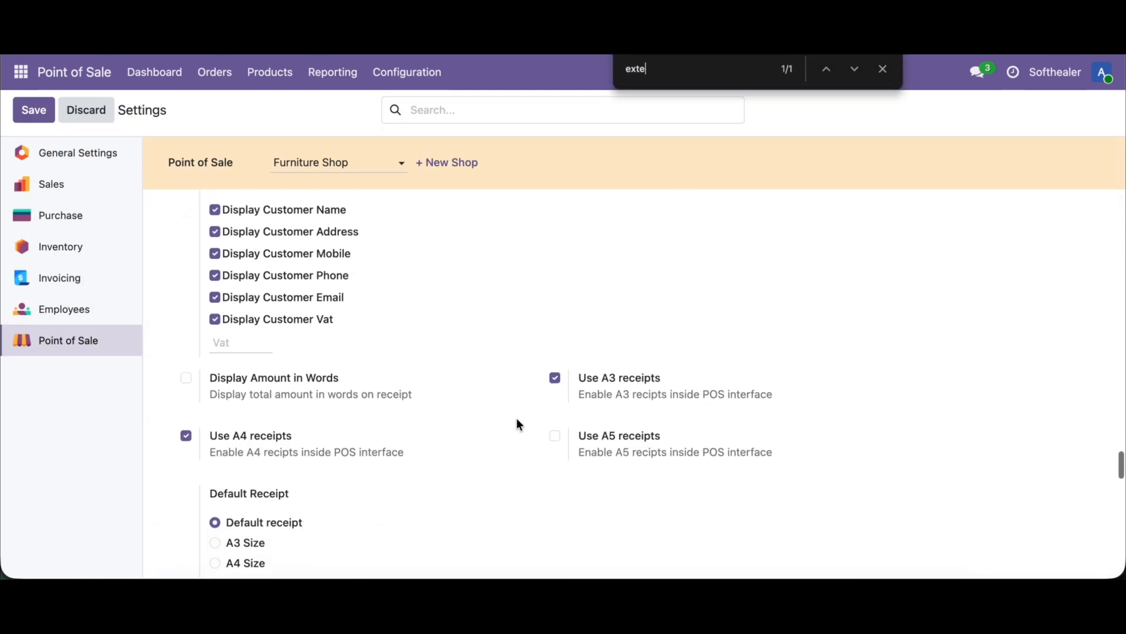
click(640, 435)
click(33, 109)
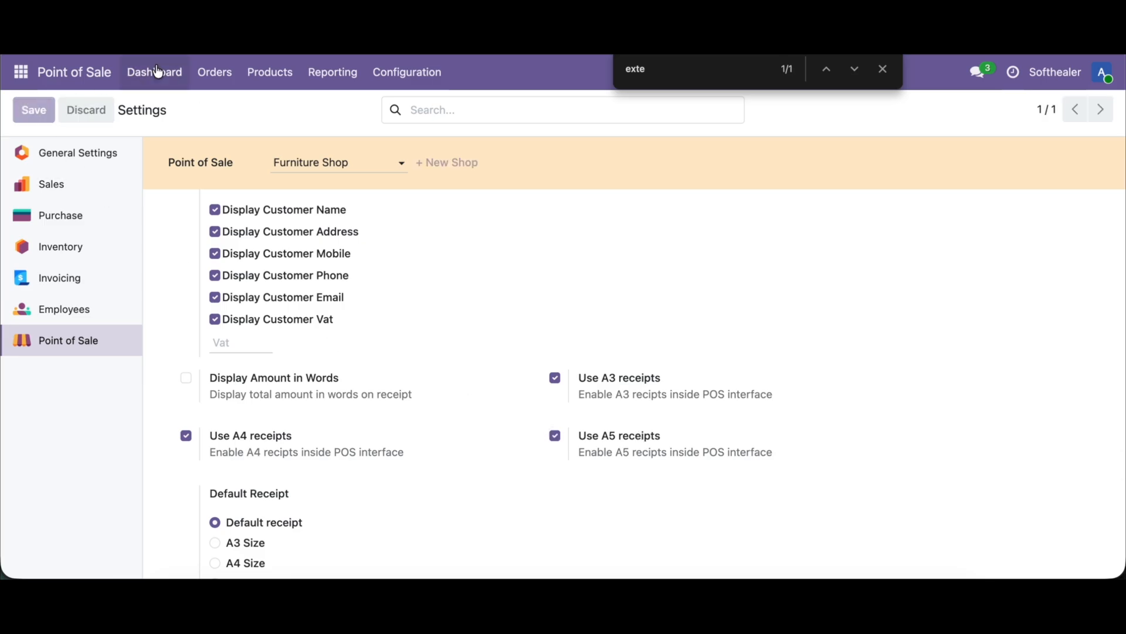
Step: Continue selling in the Furniture Shop with an order for a Large Cabinet and a Cabinet with Doors
click(157, 65)
click(79, 216)
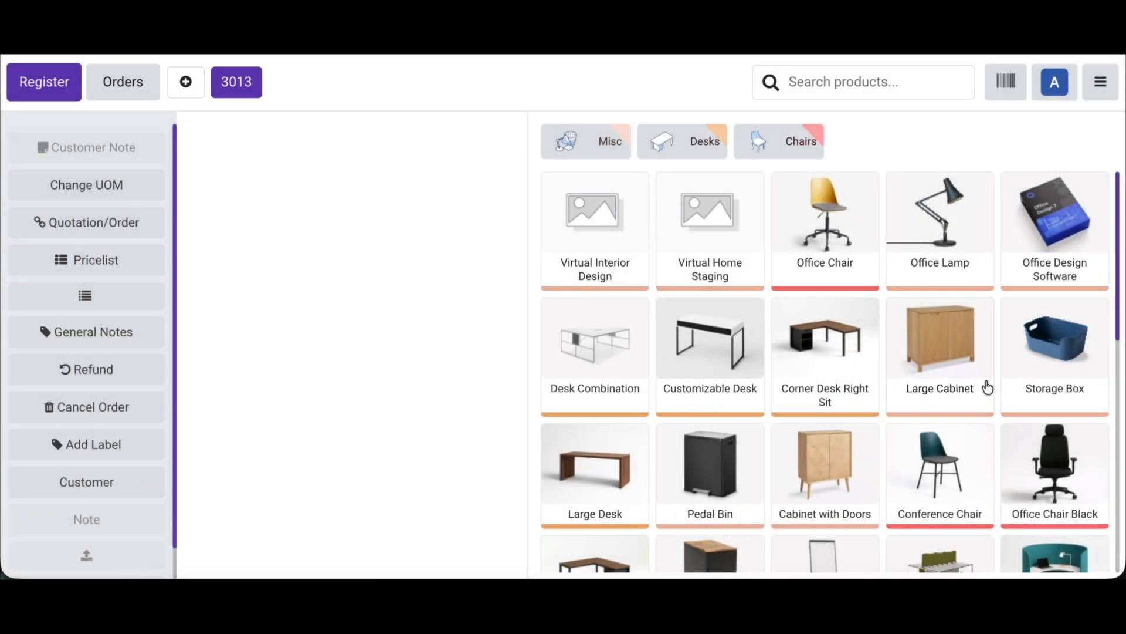
click(988, 387)
click(825, 469)
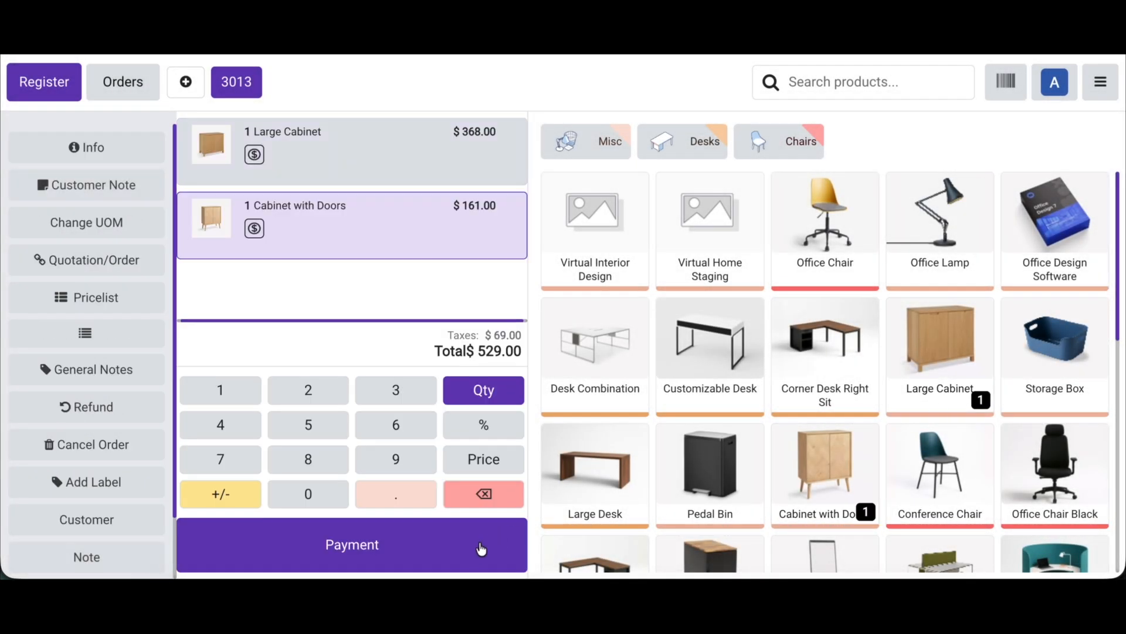
Step: Pay and validate the order in cash, and preview its A5 receipt without saving the print
click(485, 543)
click(172, 152)
click(263, 544)
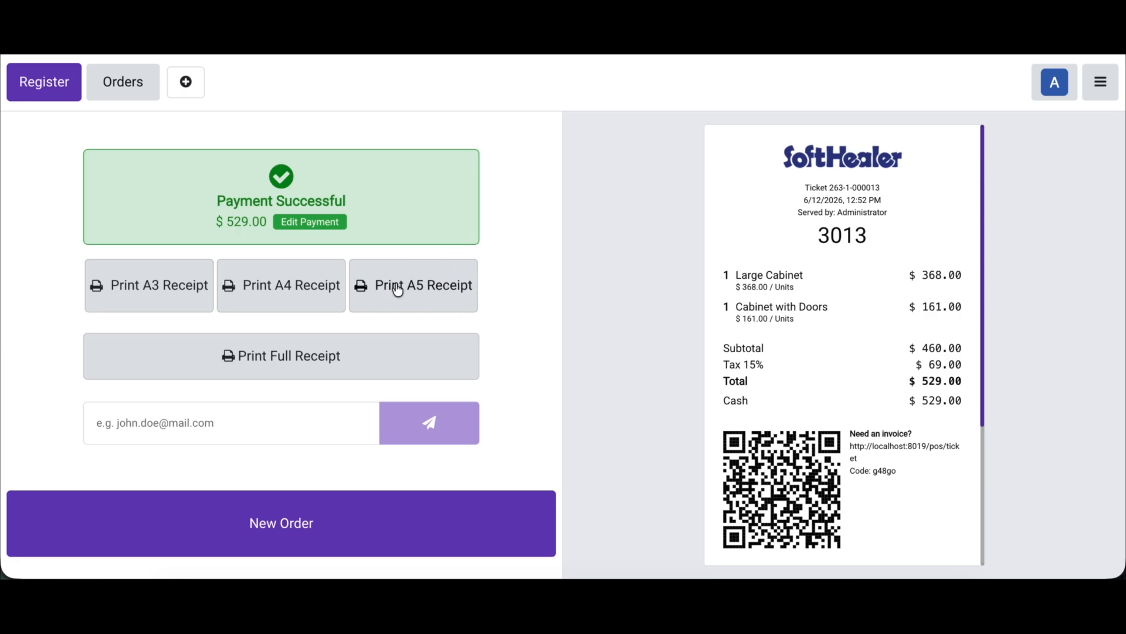
click(423, 293)
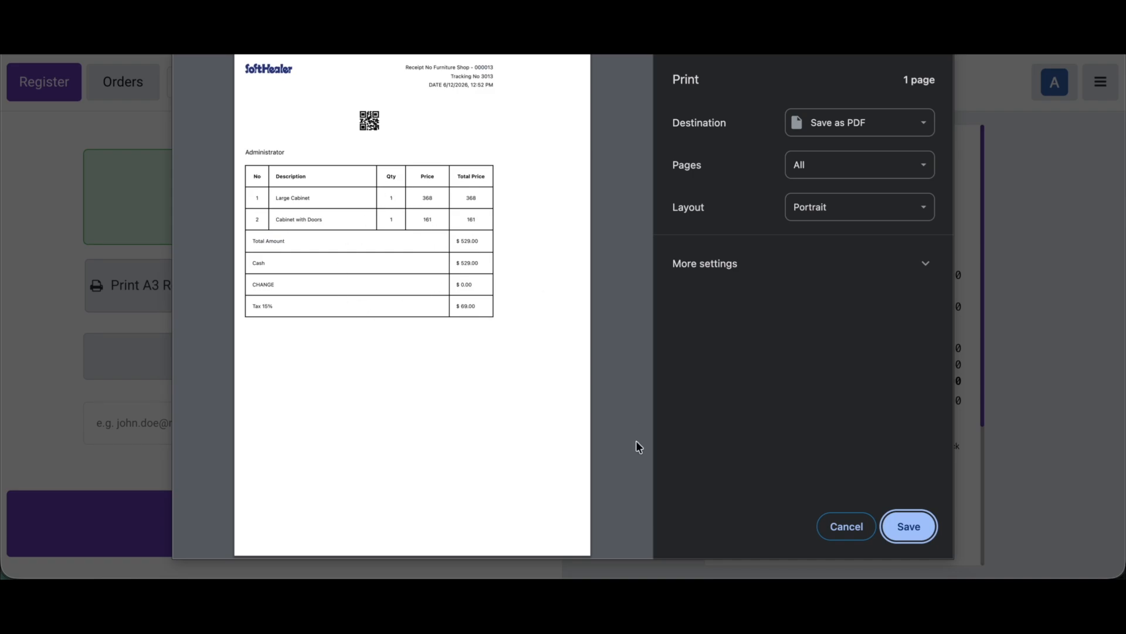
click(874, 537)
Step: Return to the backend's Point of Sale settings, set Default Receipt to A3 Size under POS Receipt Extend, and save
click(1100, 82)
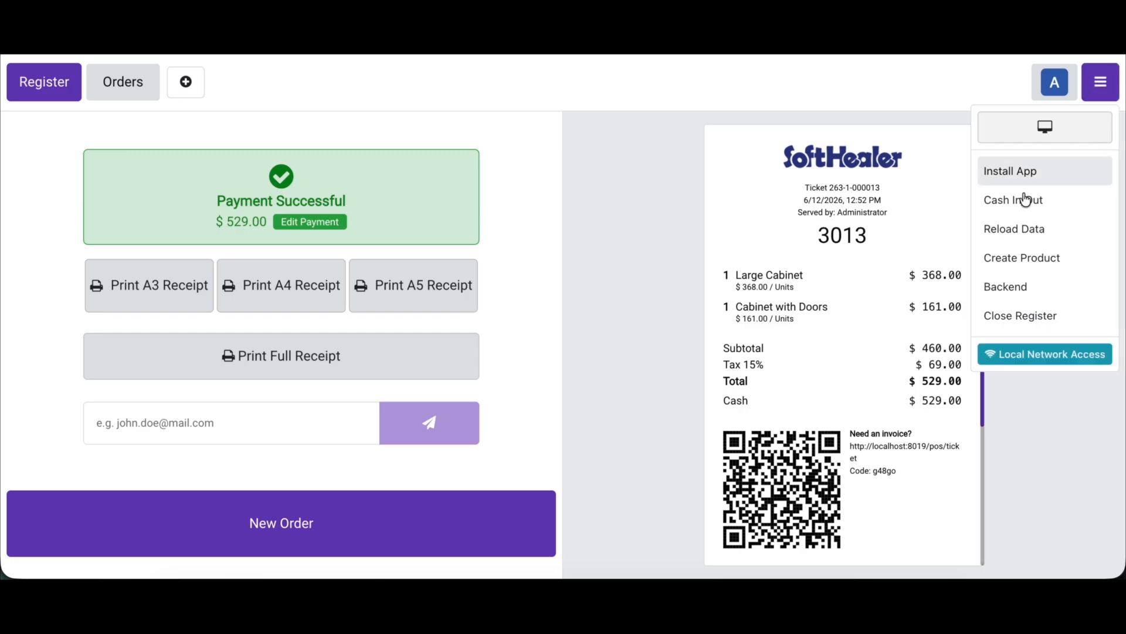
click(1014, 288)
click(399, 72)
click(408, 120)
scroll(414, 346, down, 5)
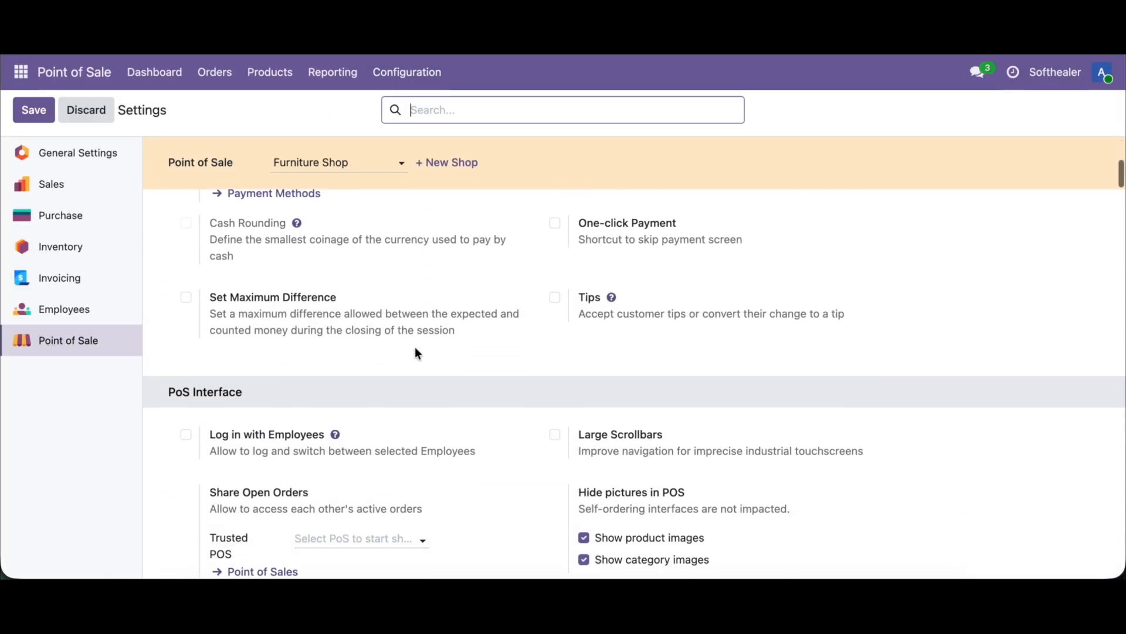
key(ctrl+f)
scroll(403, 441, down, 8)
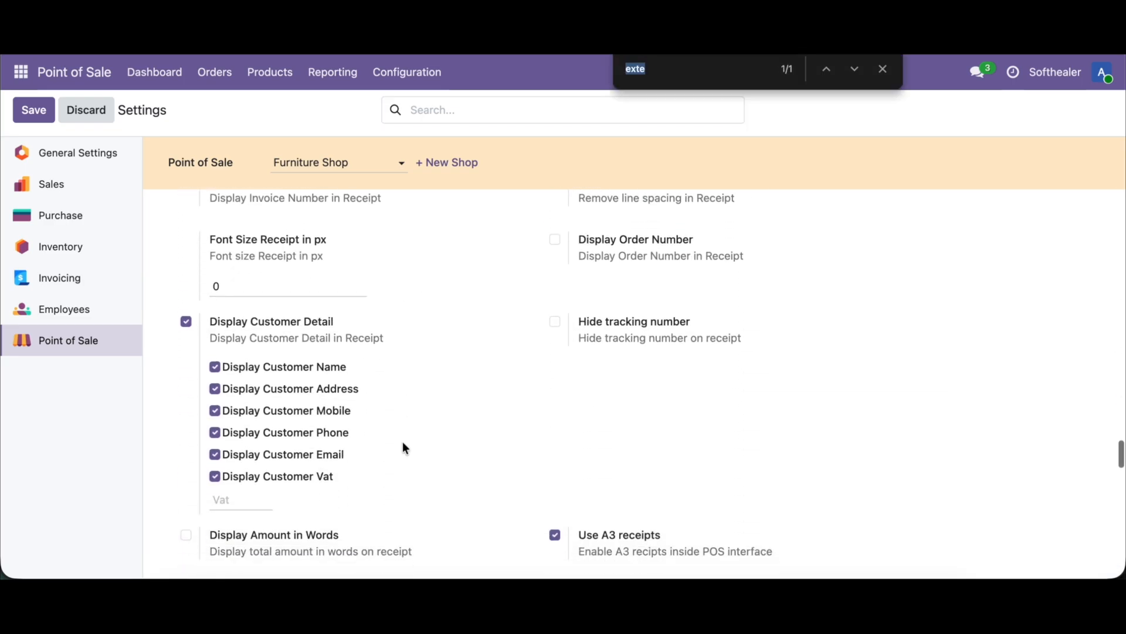
scroll(403, 448, down, 1)
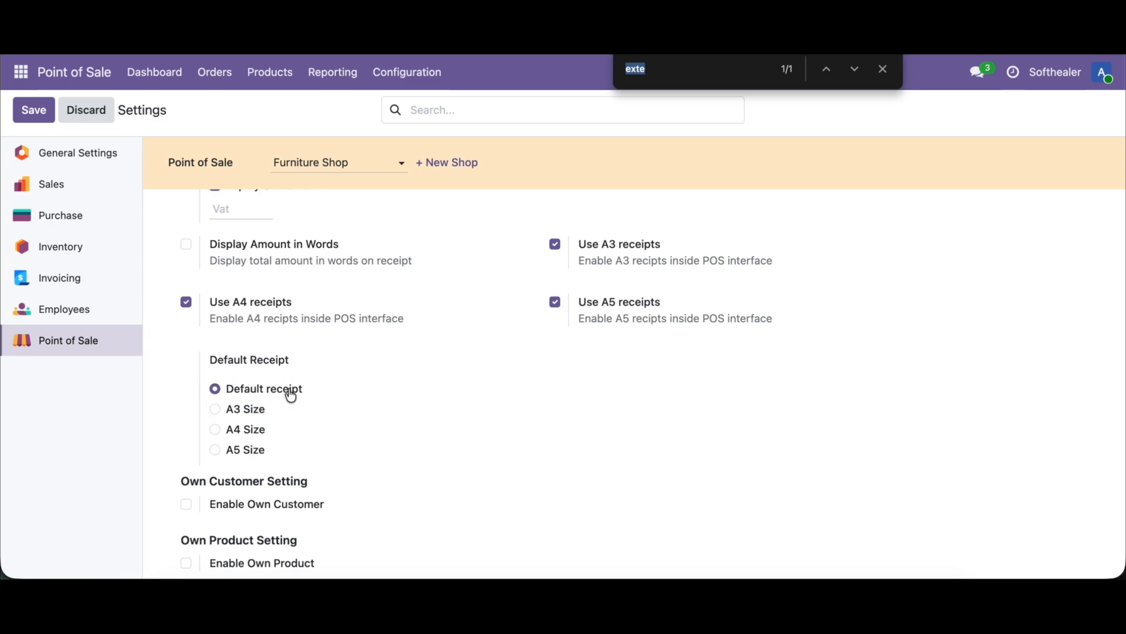
click(258, 414)
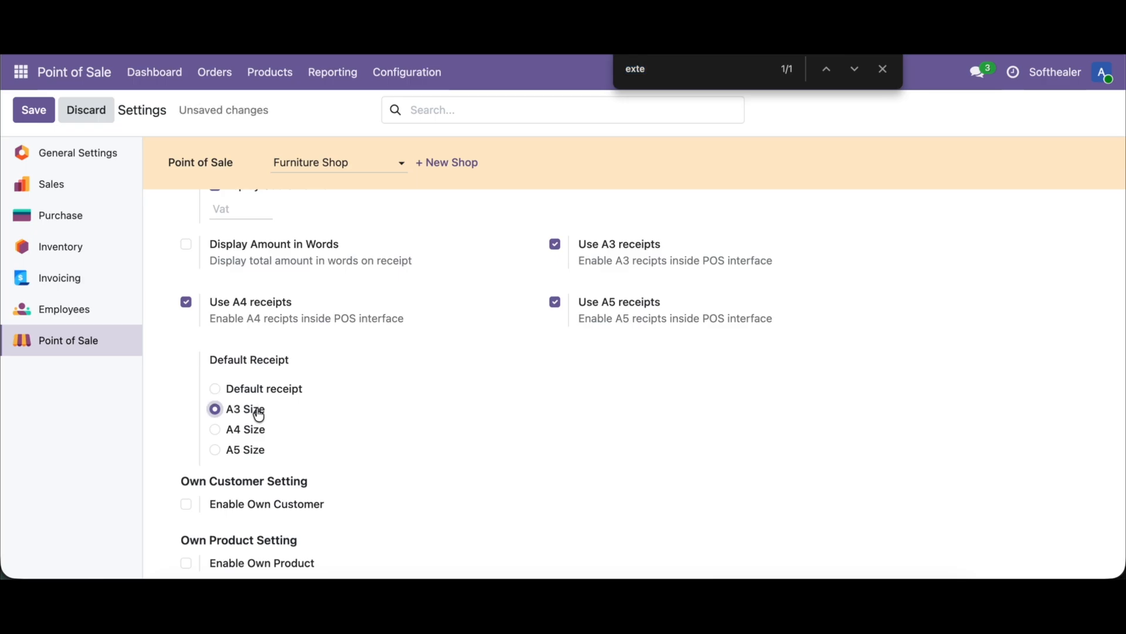
click(33, 110)
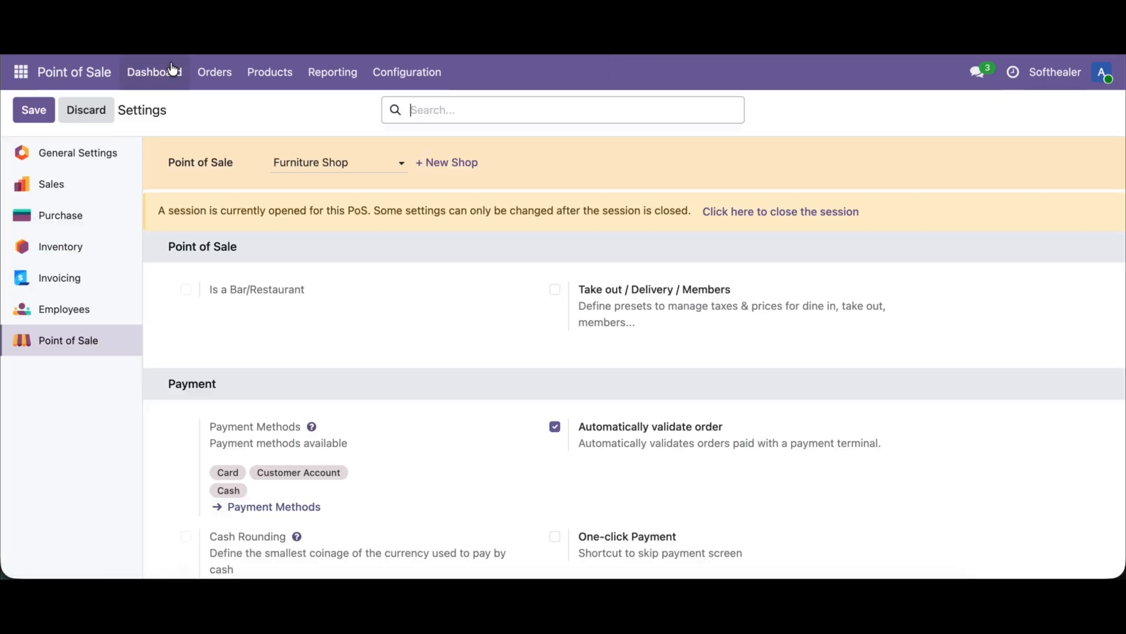
Step: Continue selling in the Furniture Shop, and pay and validate an order for a Large Cabinet and a Cabinet with Doors in cash
click(174, 69)
click(87, 216)
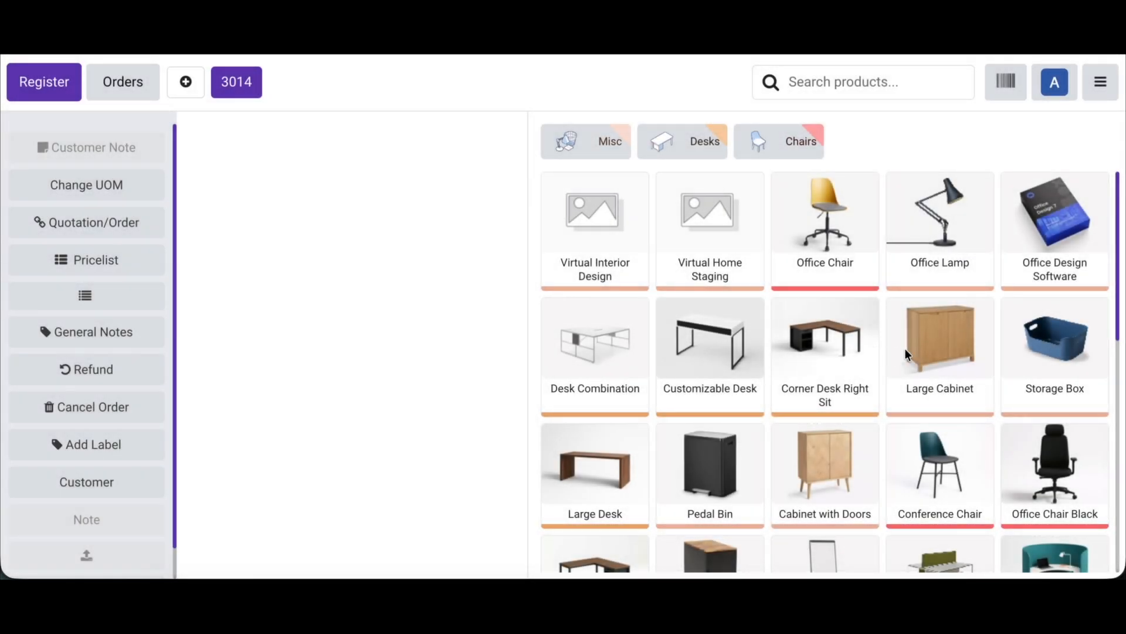
click(940, 360)
click(821, 469)
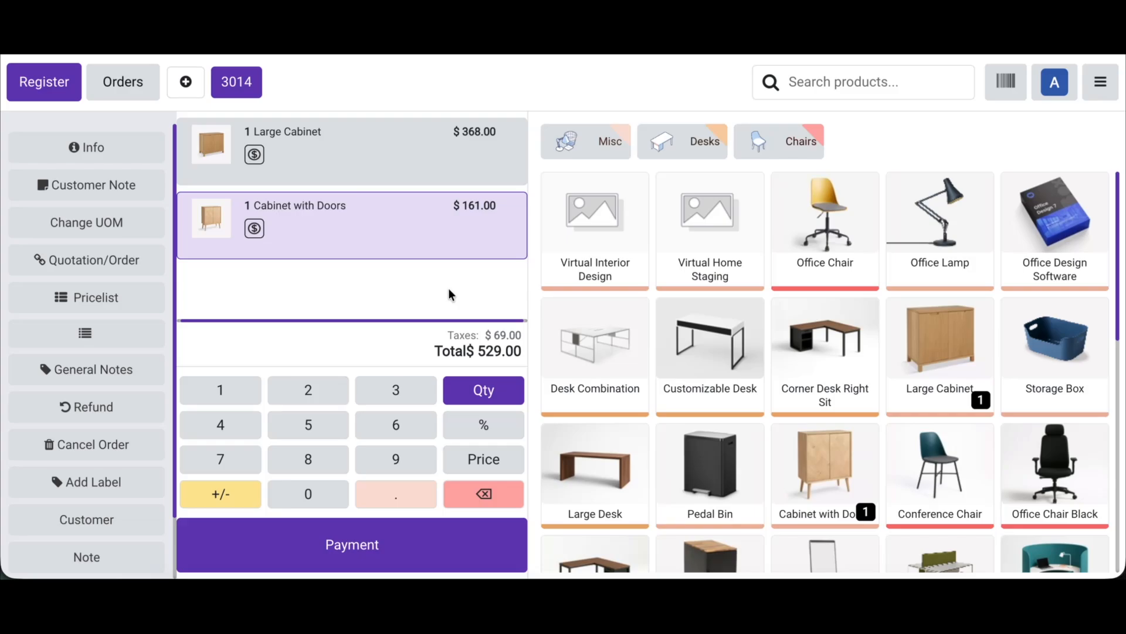
click(326, 546)
click(176, 157)
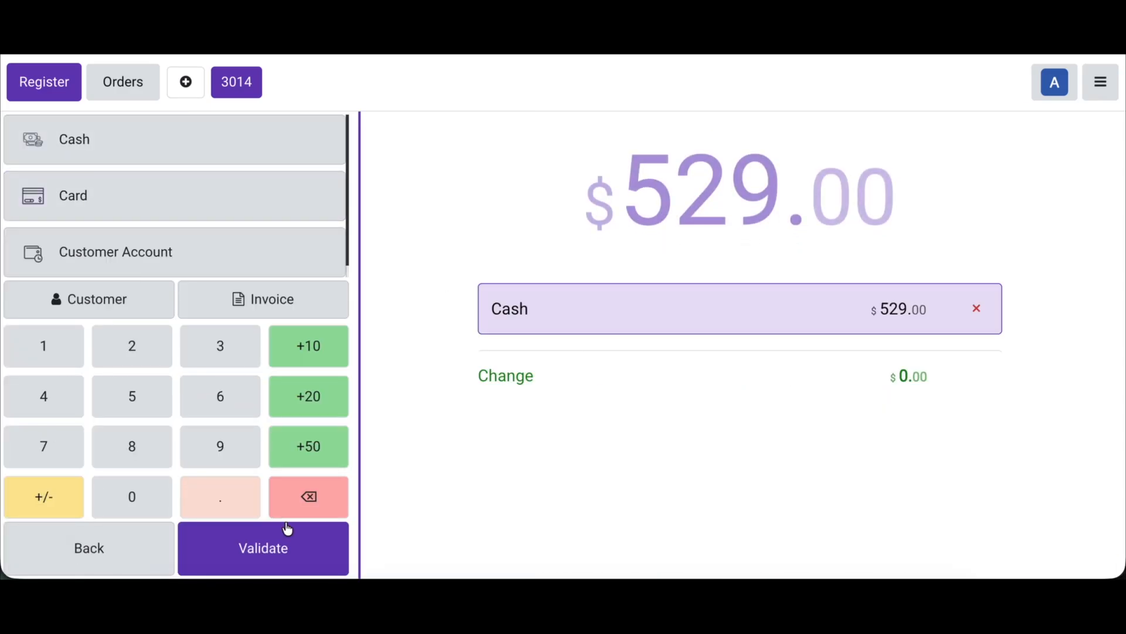
click(289, 538)
Step: Examine the full width and length of the default A3 receipt shown for the paid order
scroll(834, 433, right, 8)
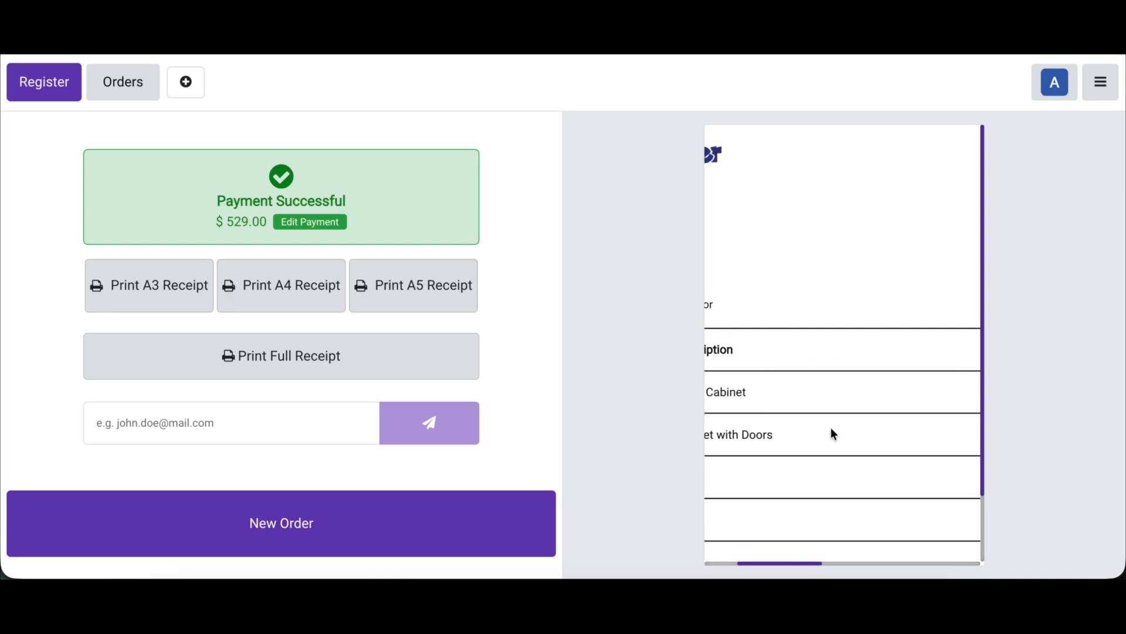
scroll(833, 434, left, 8)
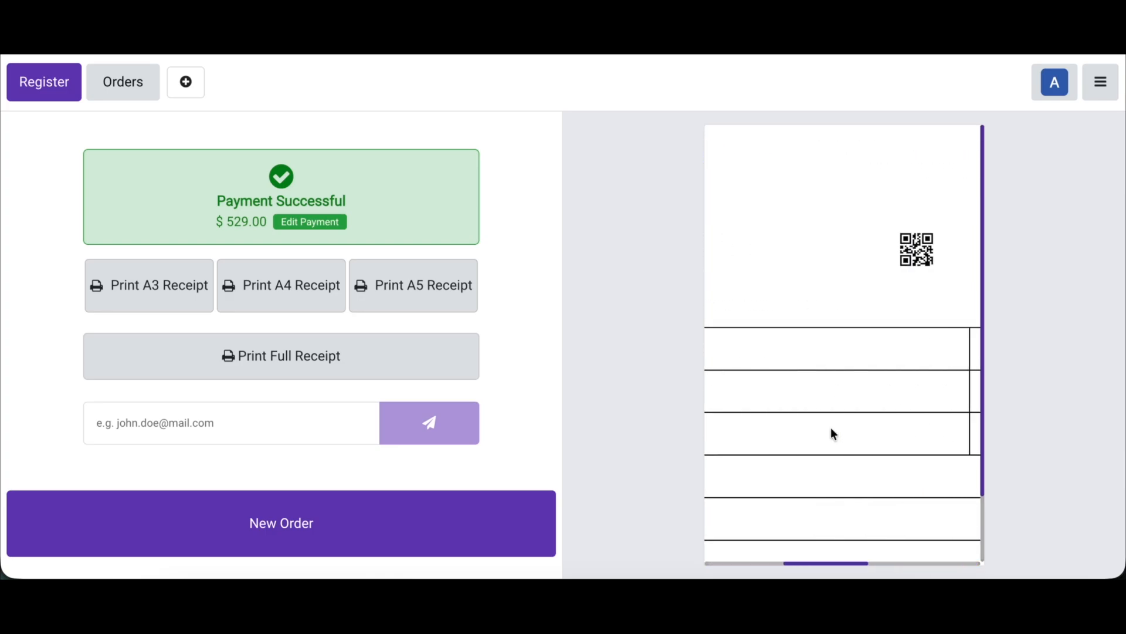
scroll(833, 434, down, 2)
scroll(831, 428, up, 1)
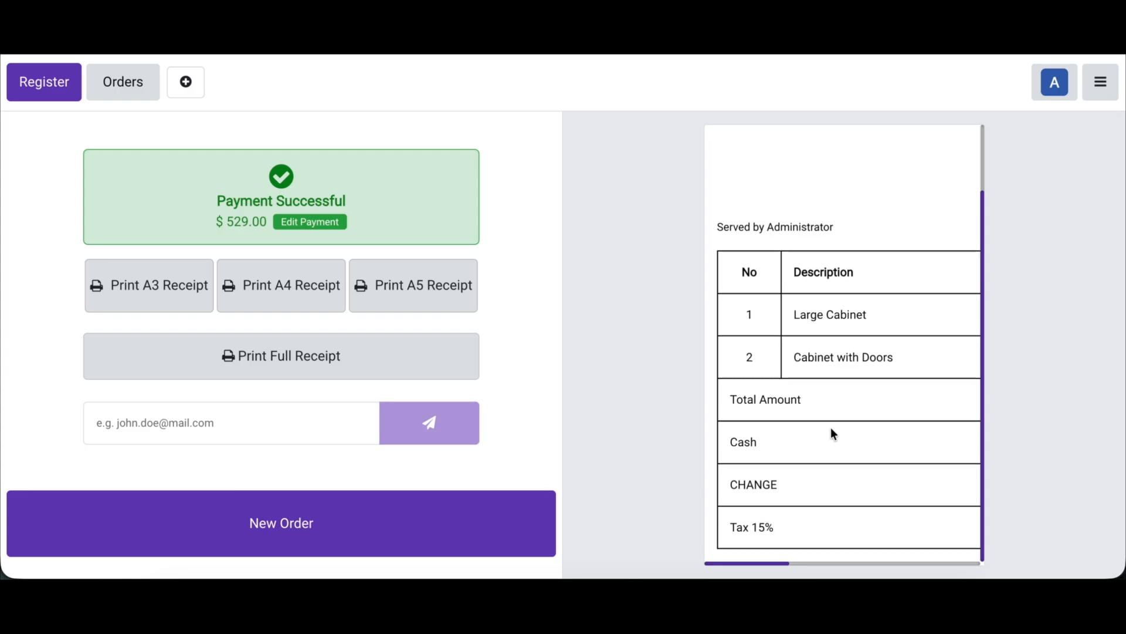
scroll(815, 287, up, 3)
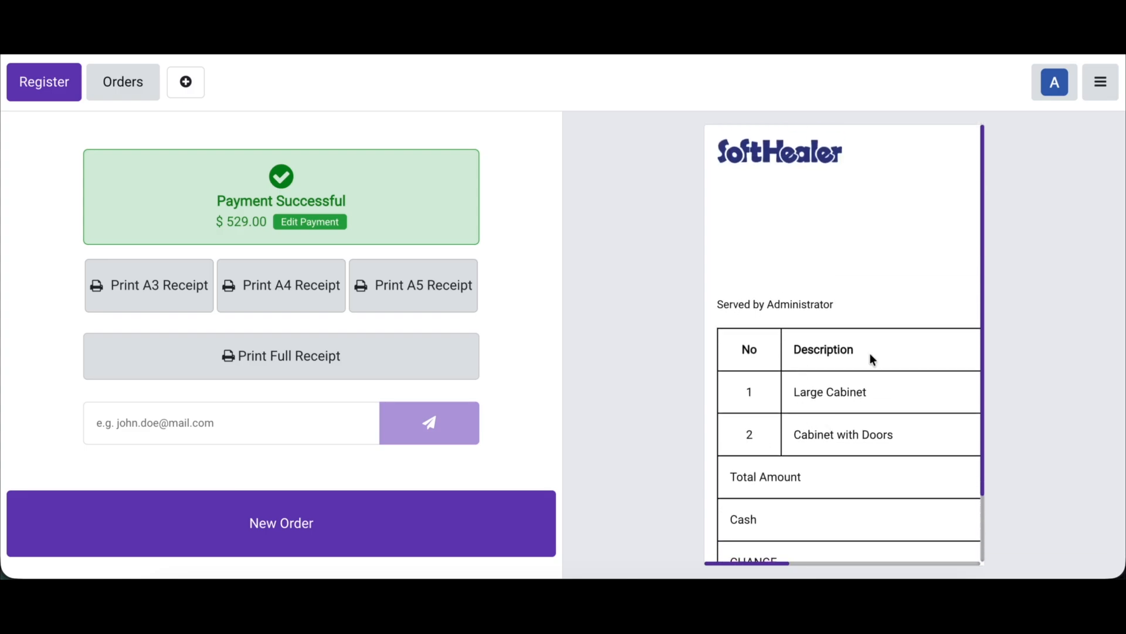
scroll(801, 354, right, 5)
scroll(801, 355, left, 5)
scroll(801, 358, right, 1)
scroll(802, 358, down, 1)
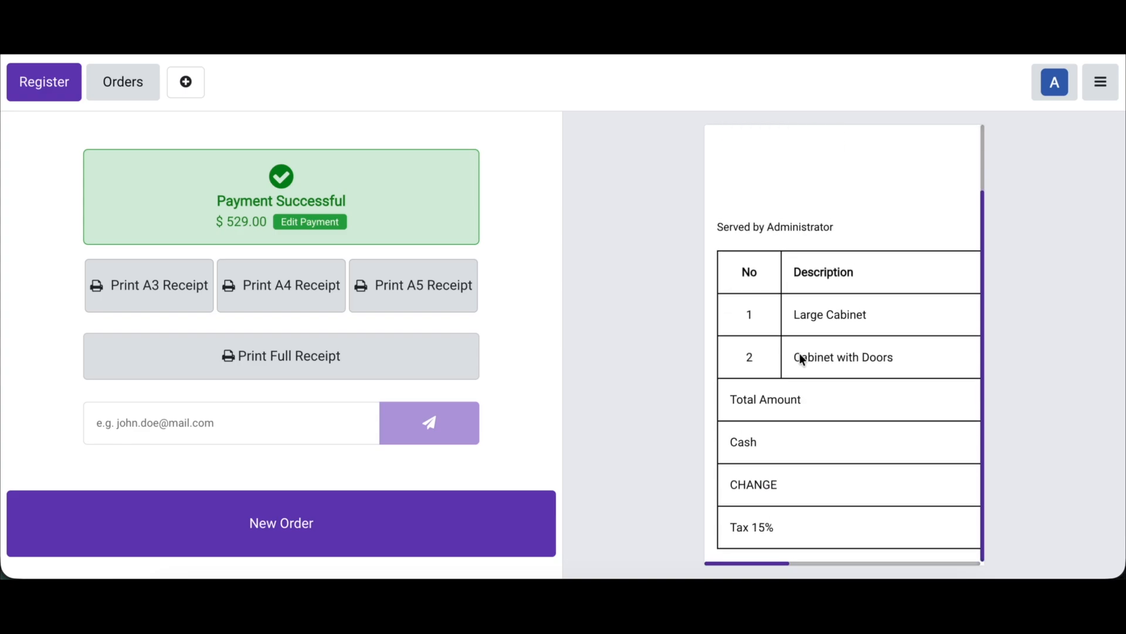
scroll(801, 357, right, 5)
scroll(801, 356, left, 5)
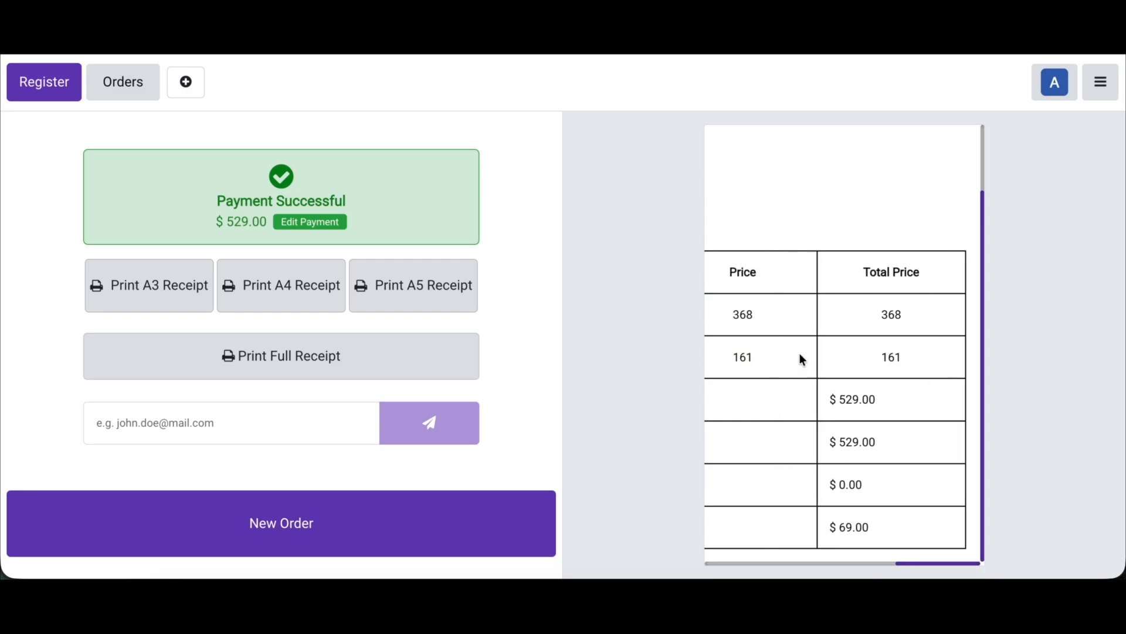
Step: Return to the backend's Point of Sale settings, enable Replace Logo with Company Name under POS Receipt Extend, and save
click(1110, 88)
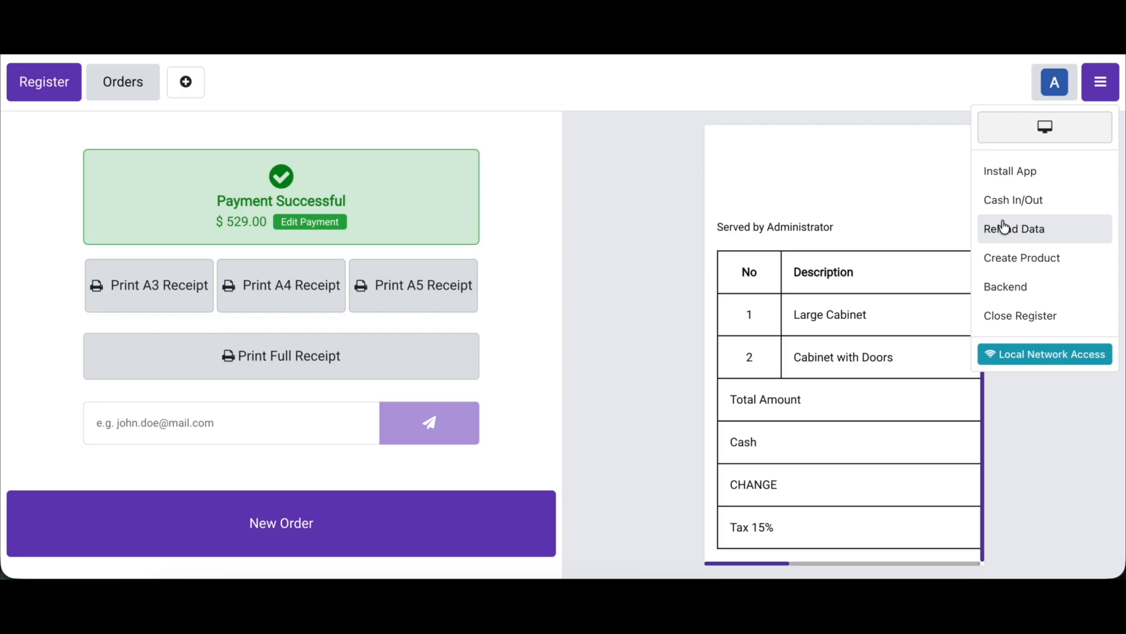
click(1005, 287)
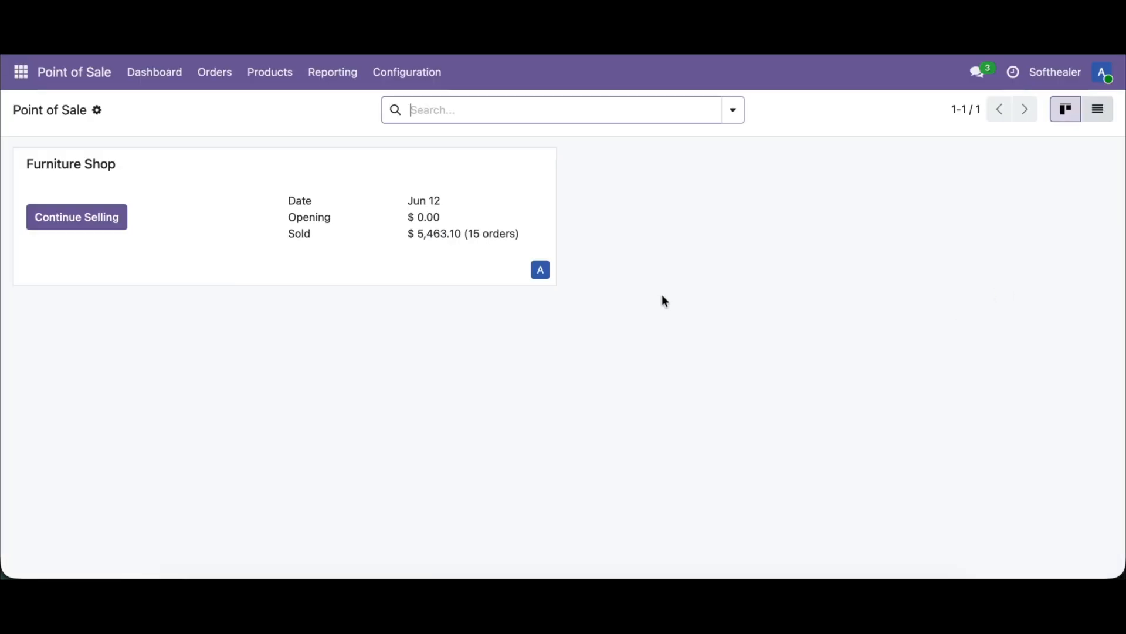
click(421, 73)
click(425, 112)
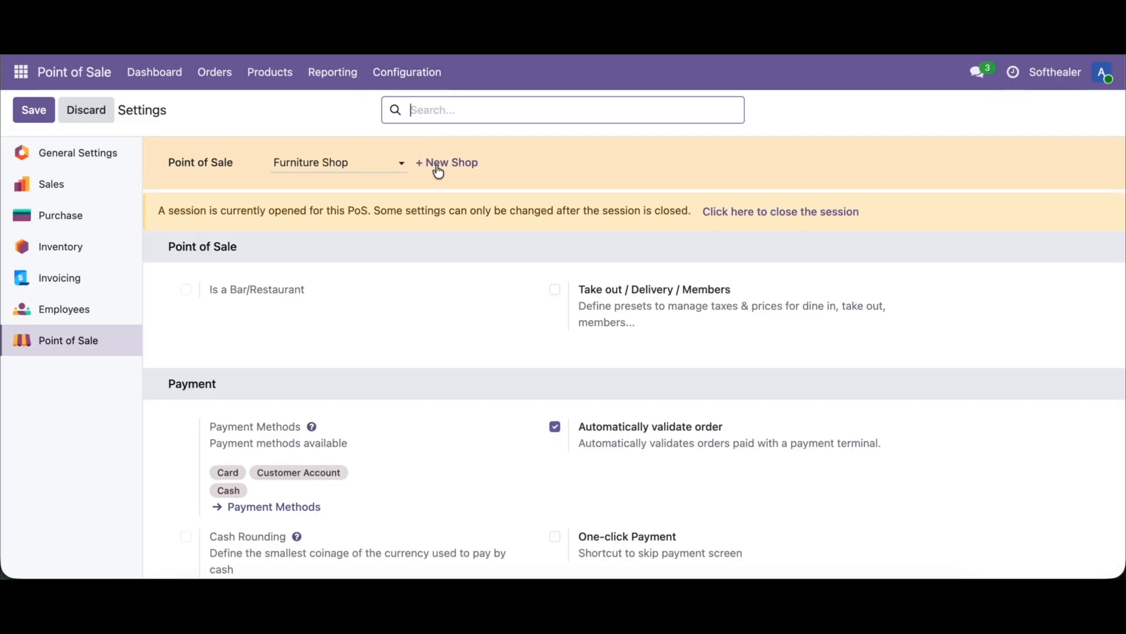
key(ctrl+f)
text(exte)
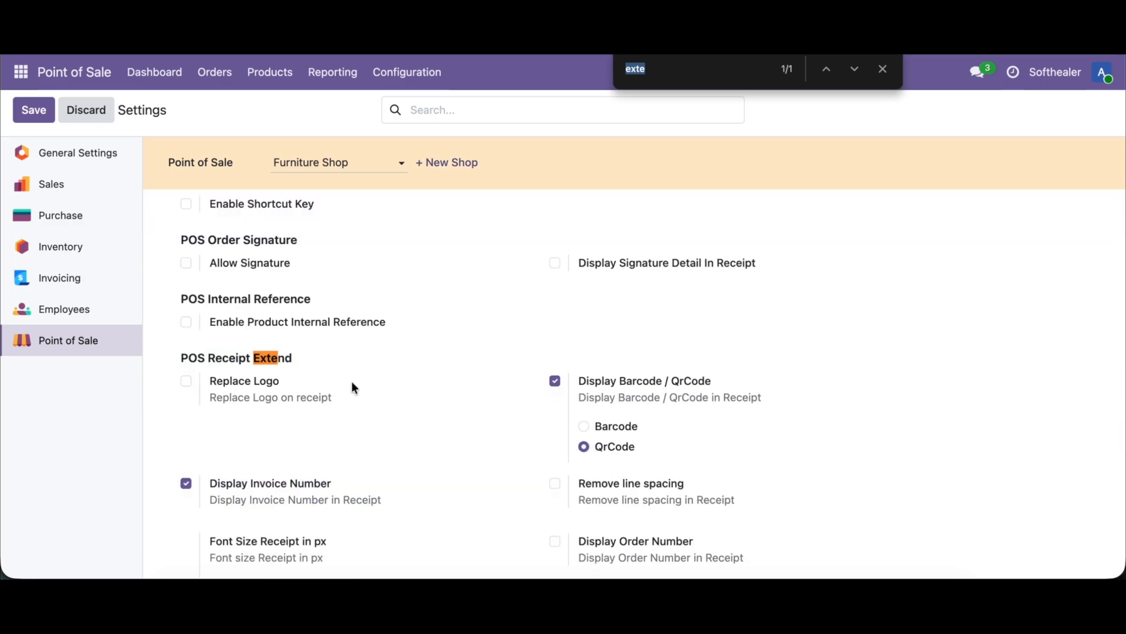
click(186, 382)
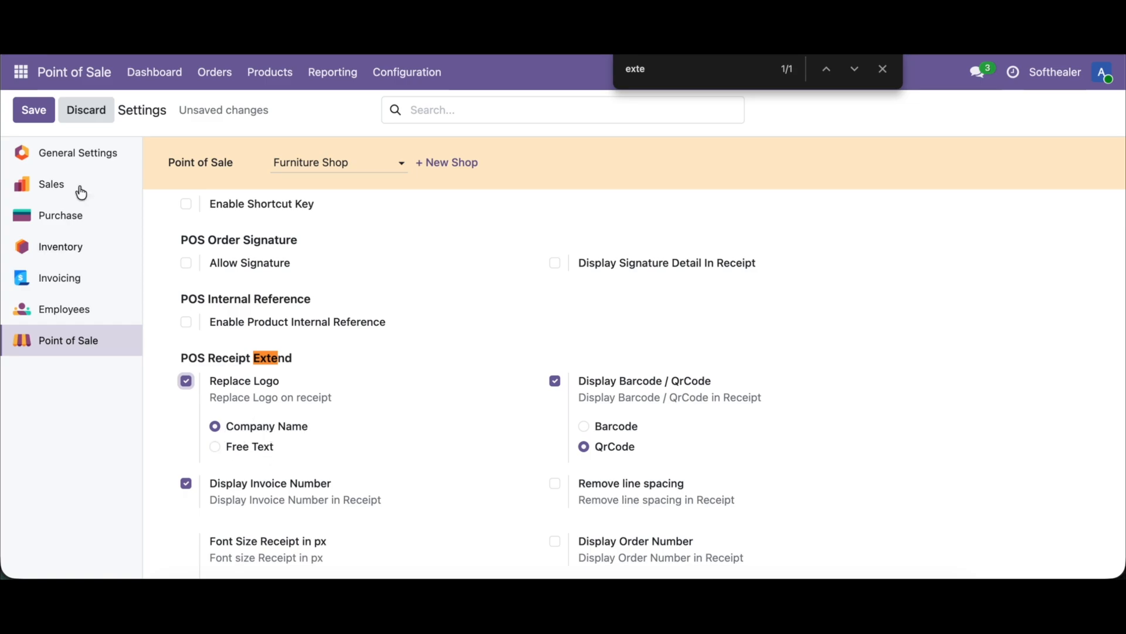
click(34, 113)
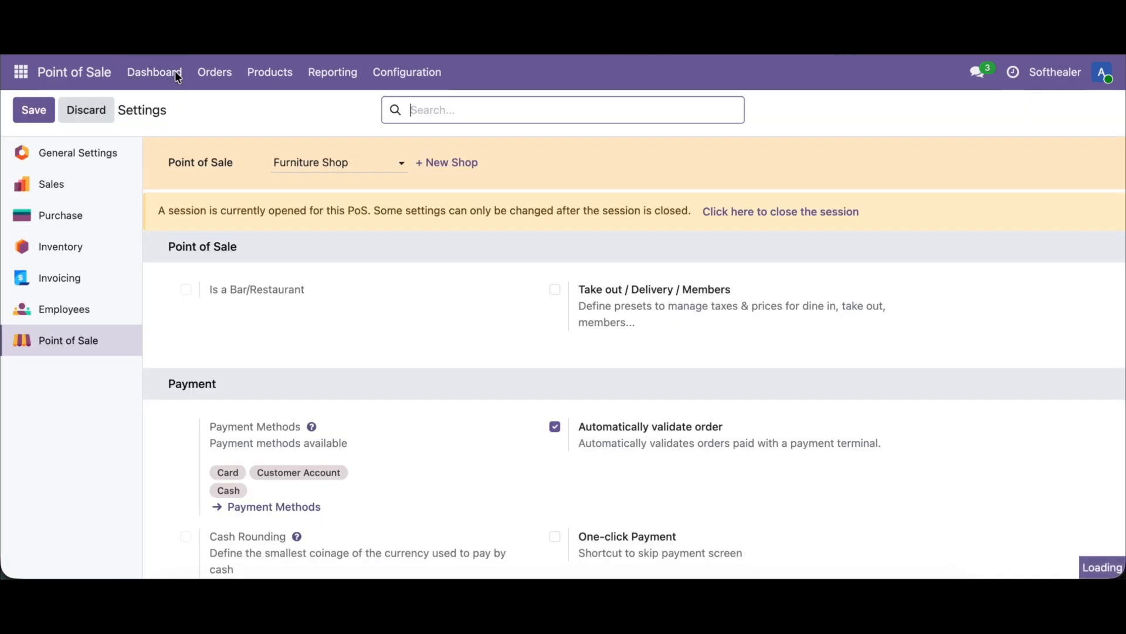
Step: Check the company name receipt by selling a Large Cabinet and a Cabinet with Doors in the Furniture Shop, paid and validated in cash
click(177, 73)
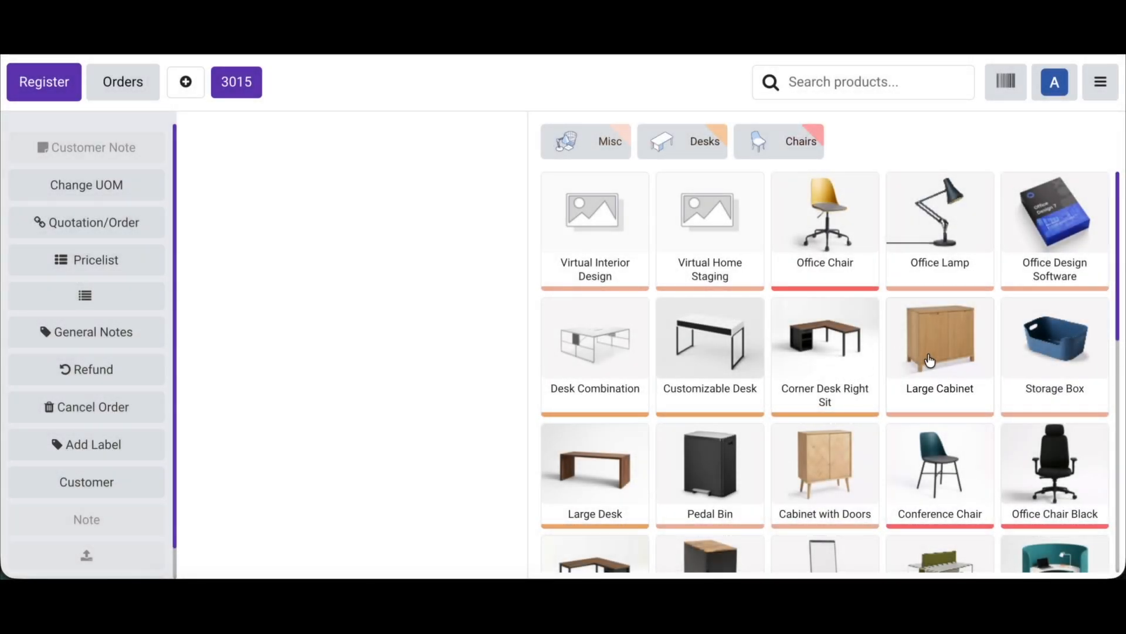
click(929, 361)
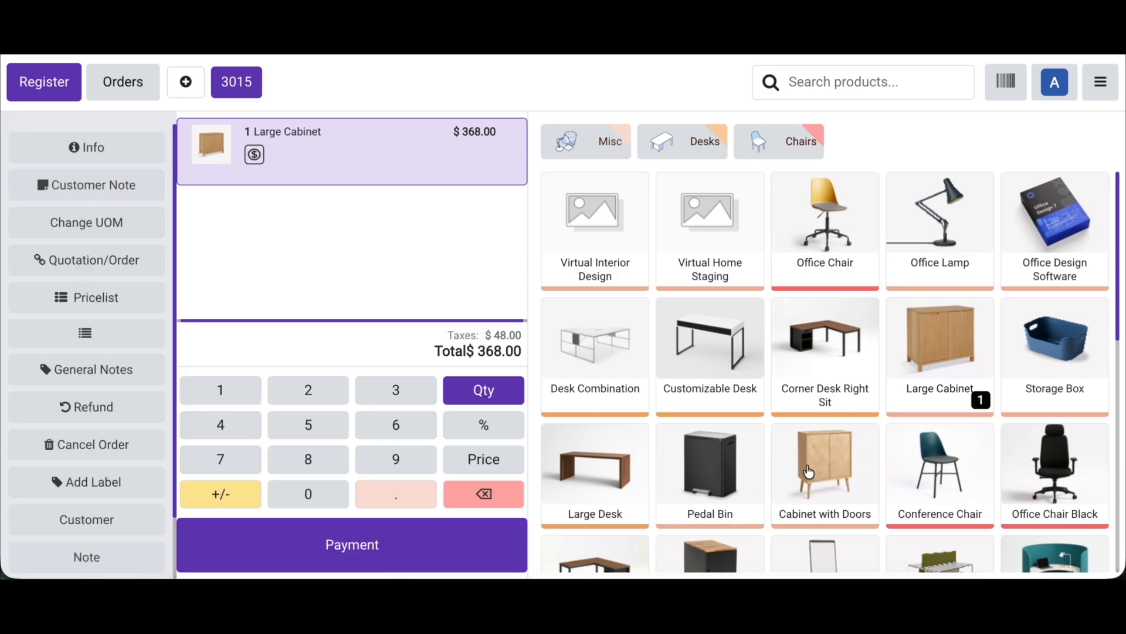
click(812, 472)
click(374, 545)
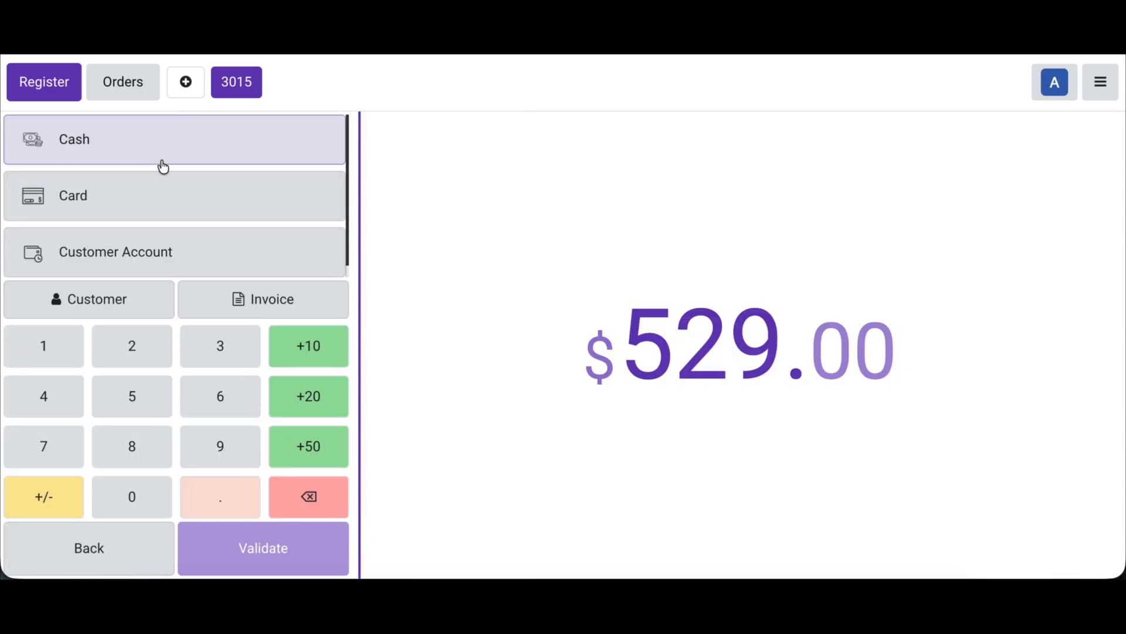
click(153, 149)
click(269, 535)
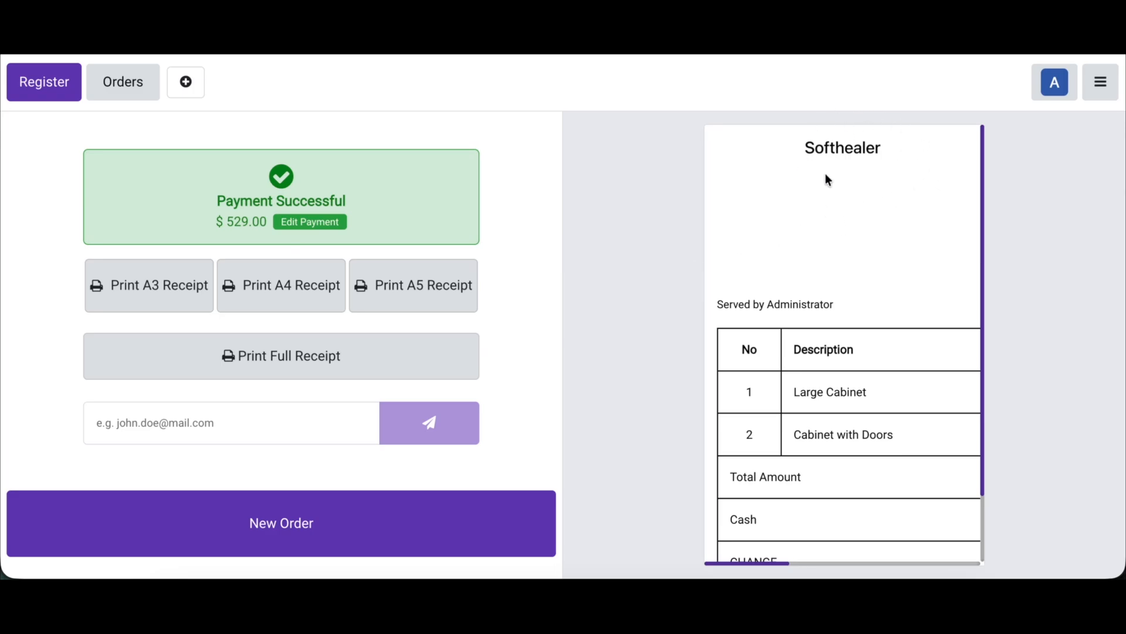
Step: Return to the backend's Point of Sale settings, switch Replace Logo to Free Text with the text "Free Text", and save
click(1111, 95)
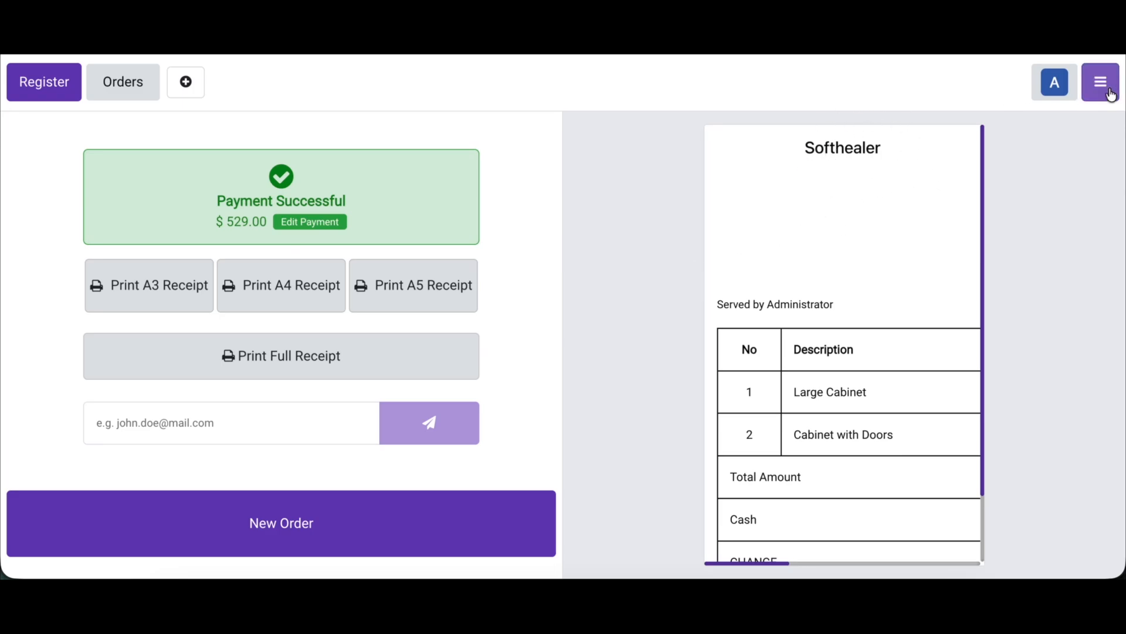
click(1008, 294)
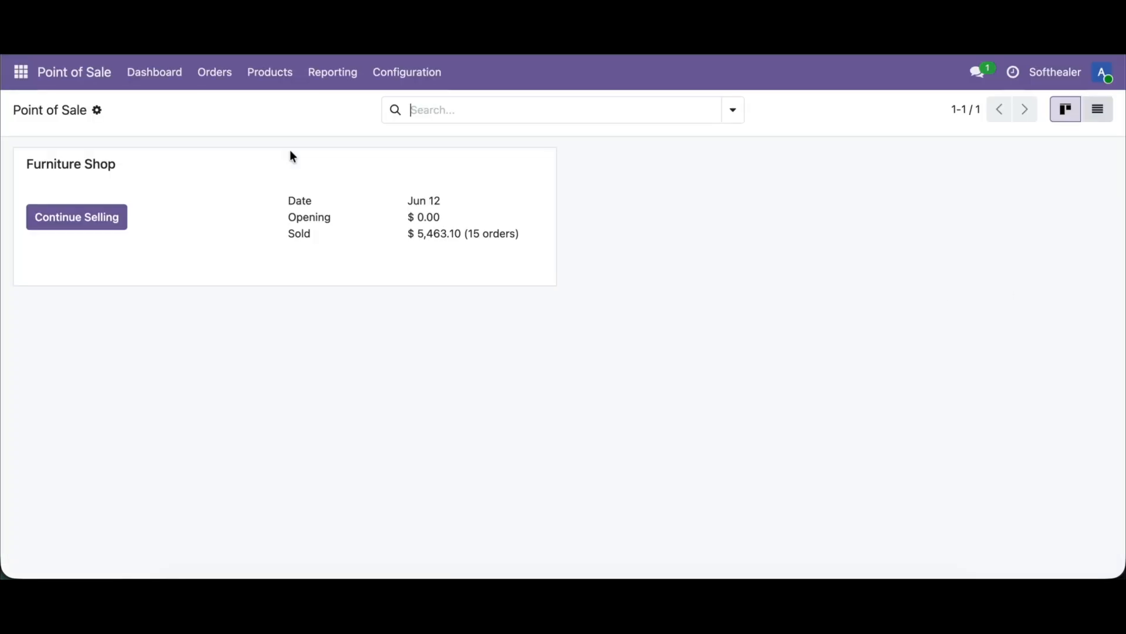
click(387, 75)
click(419, 117)
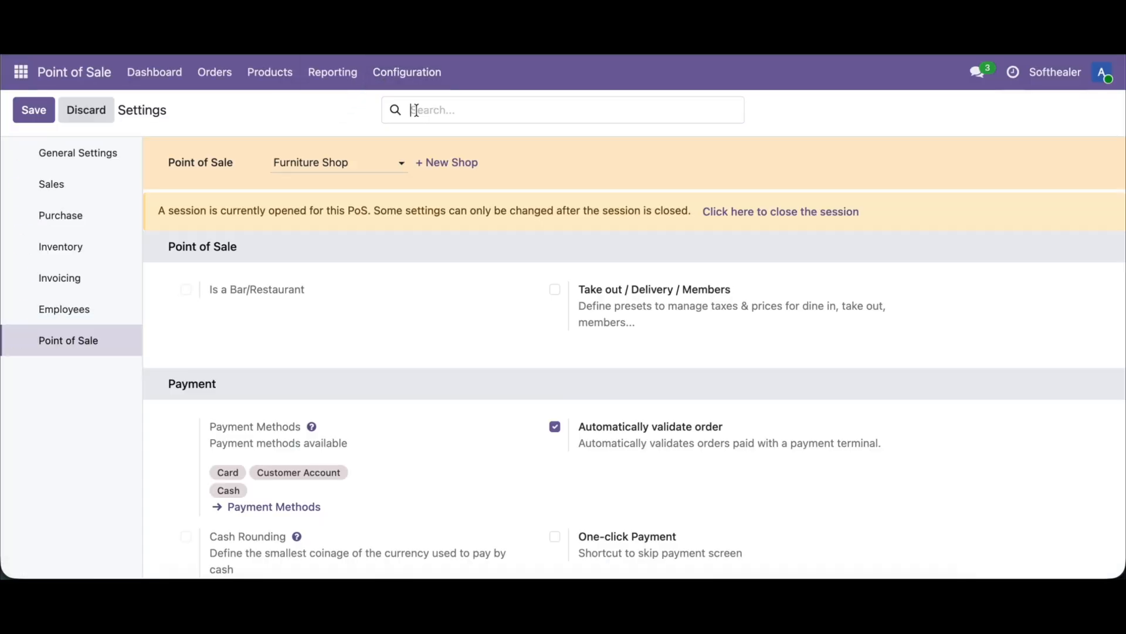
key(ctrl+f)
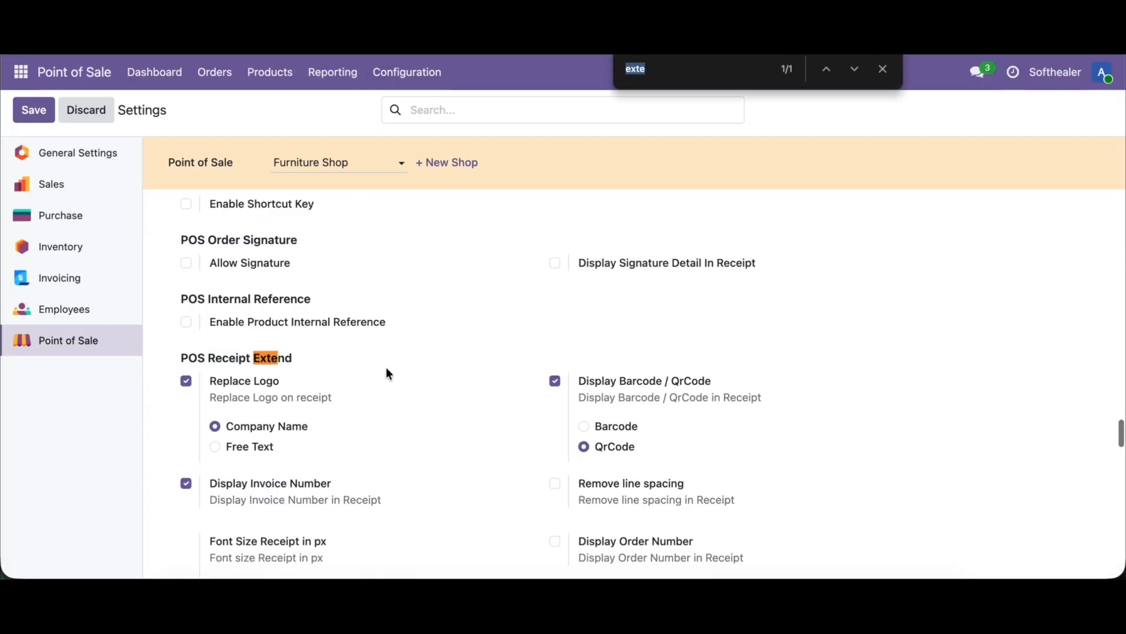
click(265, 452)
click(250, 472)
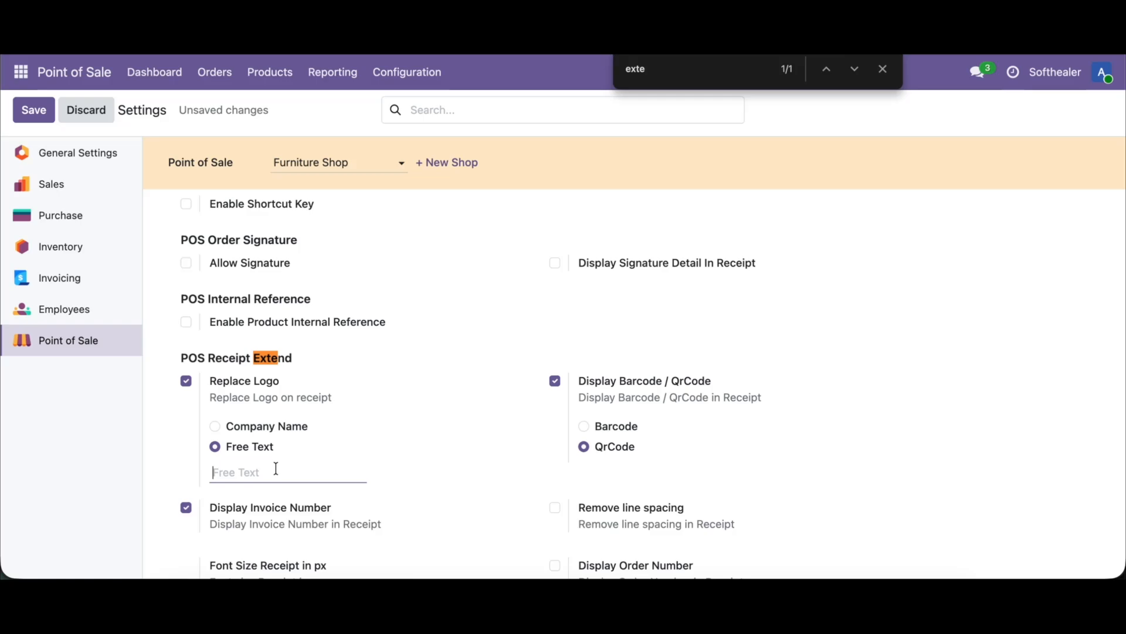
text(Free Text)
click(34, 111)
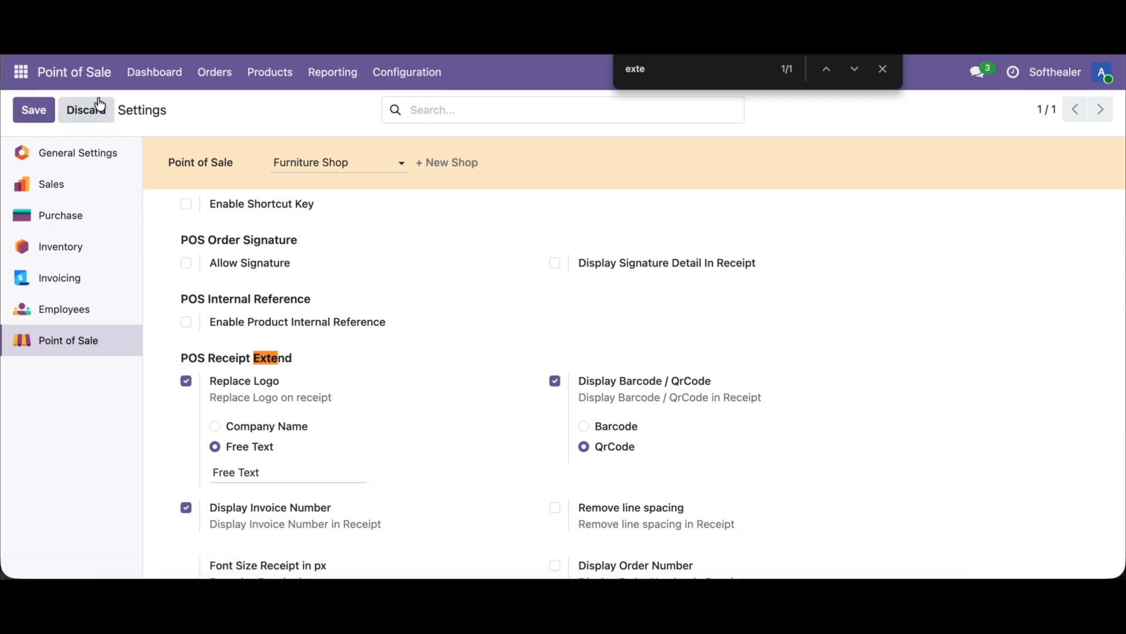
Step: Check the free text receipt with another Furniture Shop order for a Large Cabinet and a Cabinet with Doors, paid and validated in cash
click(159, 71)
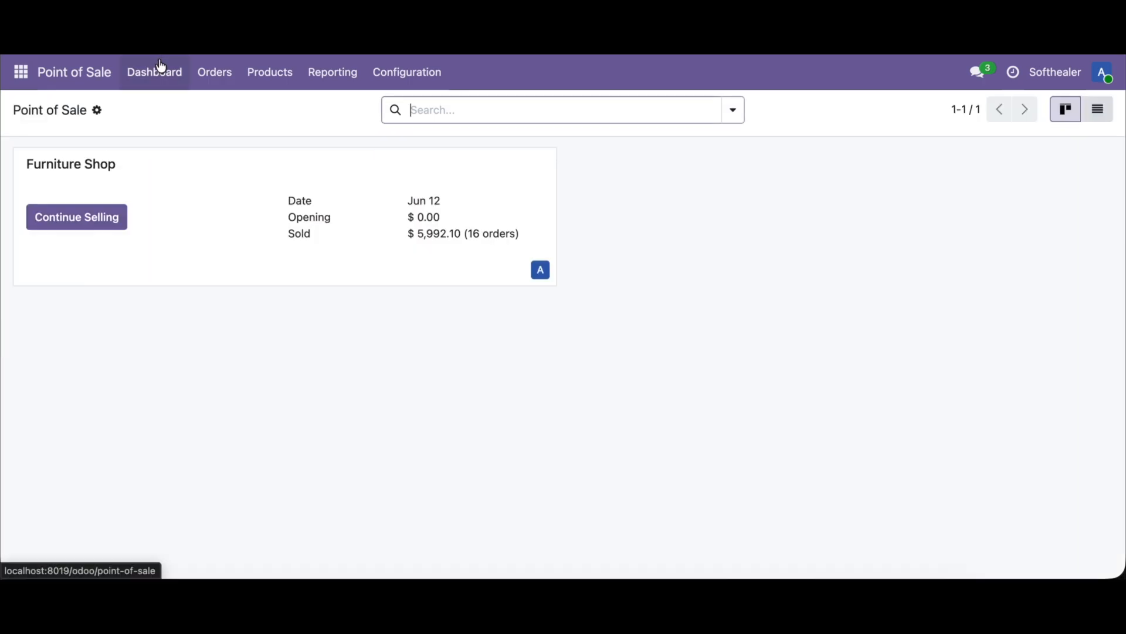
click(104, 217)
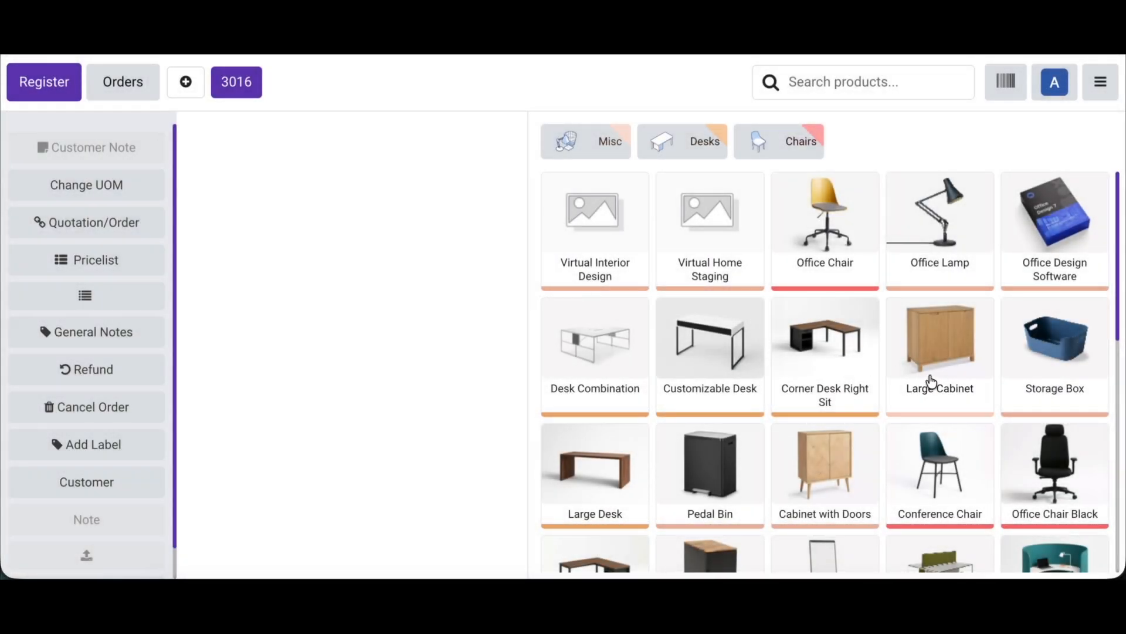
click(932, 381)
click(825, 466)
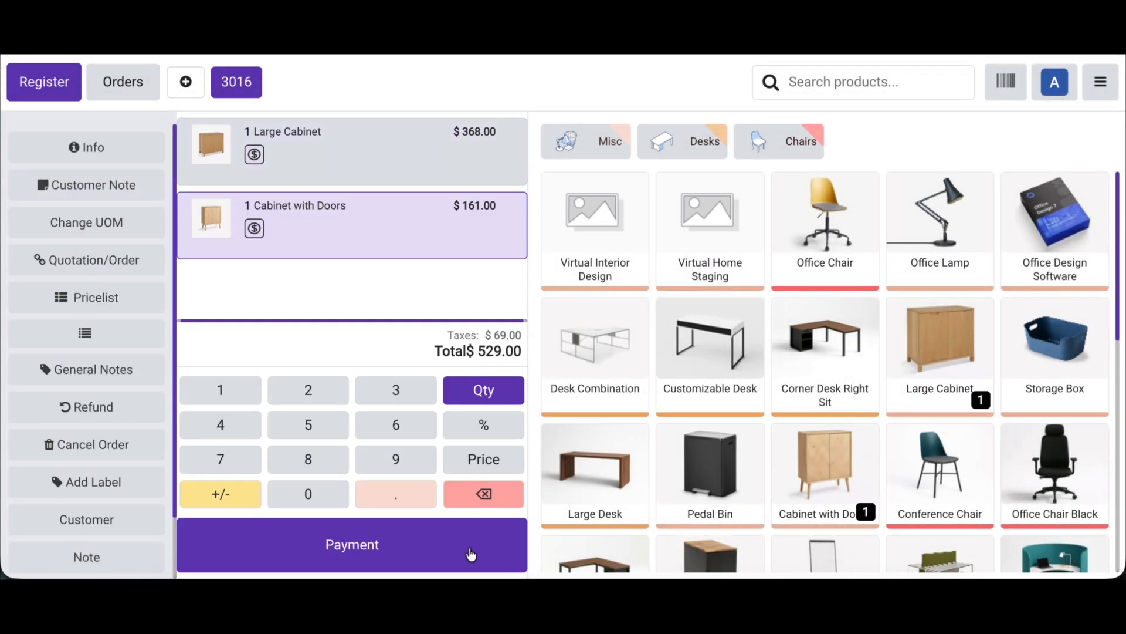
click(468, 554)
click(202, 142)
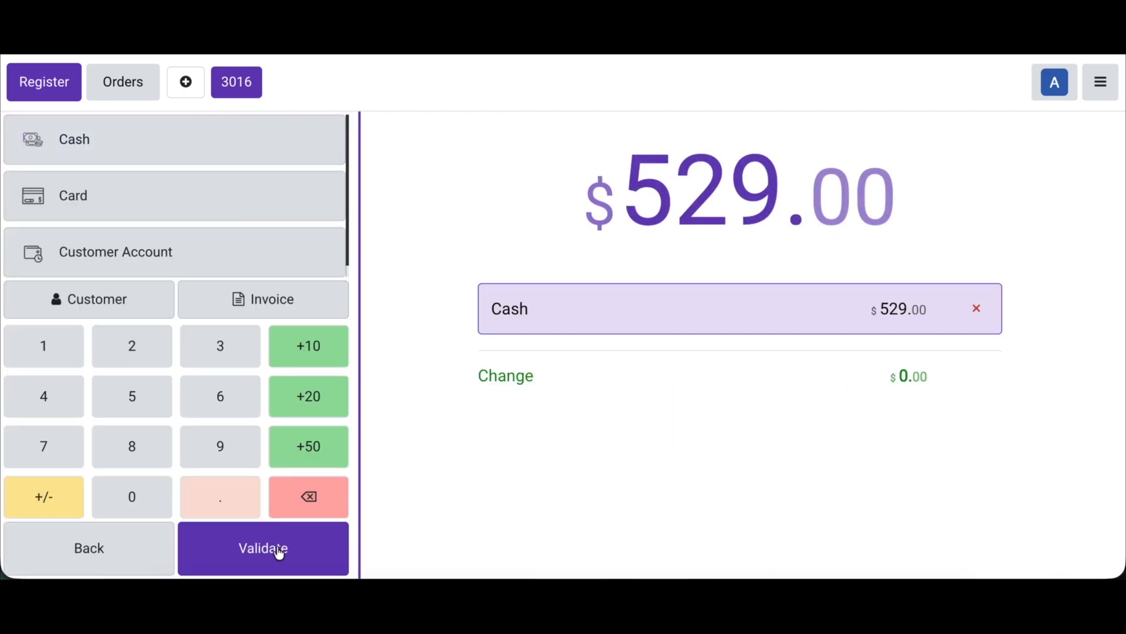
click(279, 550)
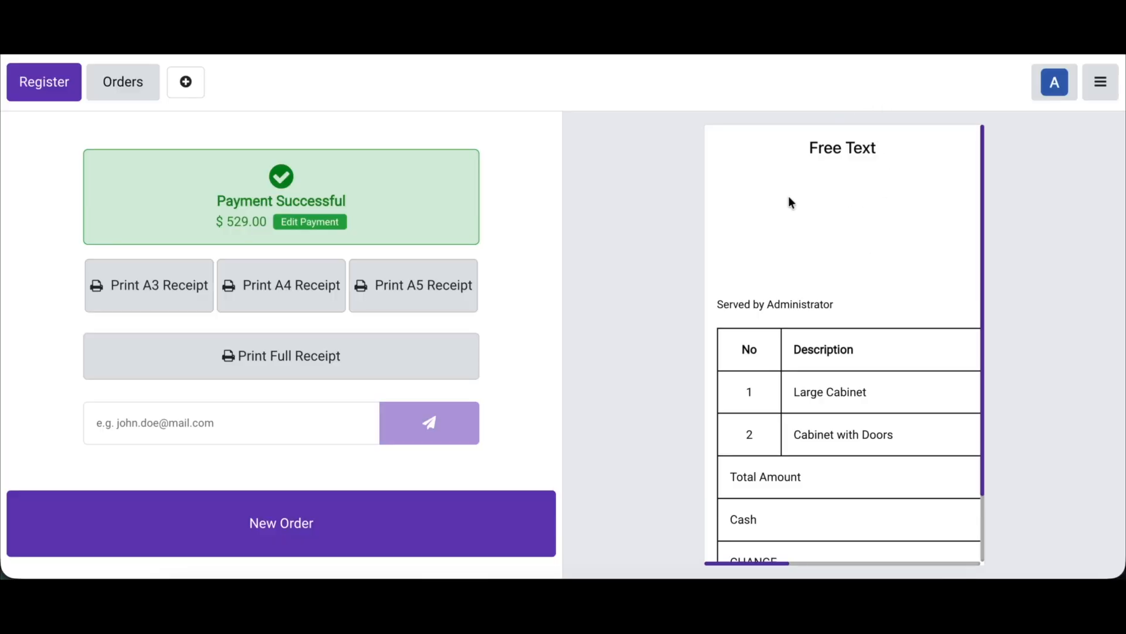
Step: Return to the backend's Point of Sale settings, set Default Receipt to Default receipt under POS Receipt Extend, and save
click(1100, 85)
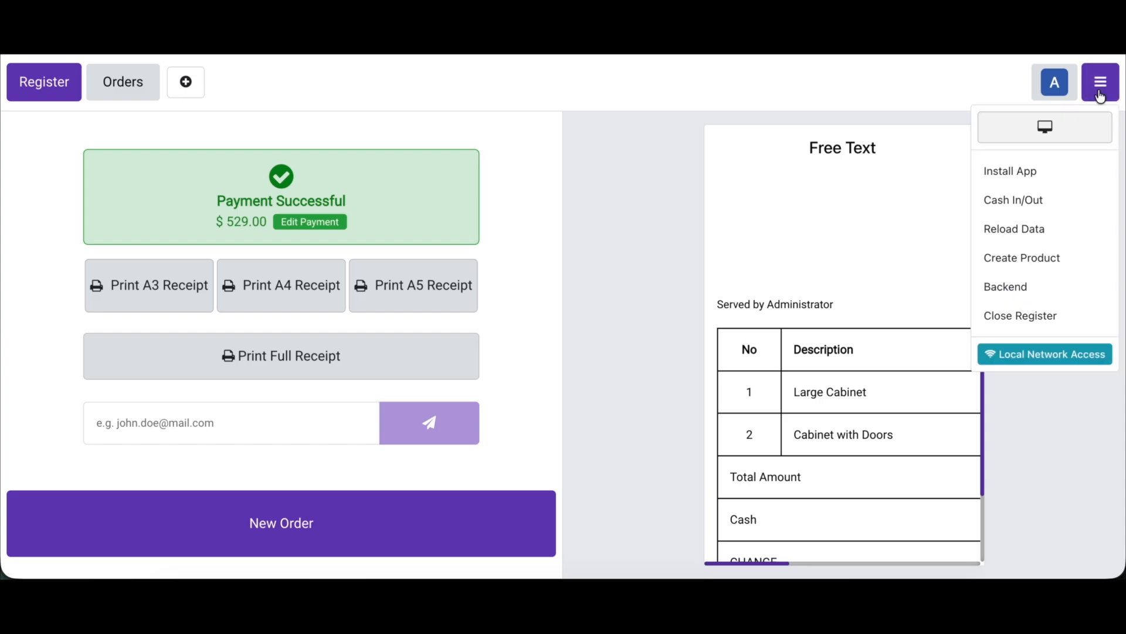
click(1018, 287)
click(423, 73)
click(407, 110)
scroll(341, 333, down, 10)
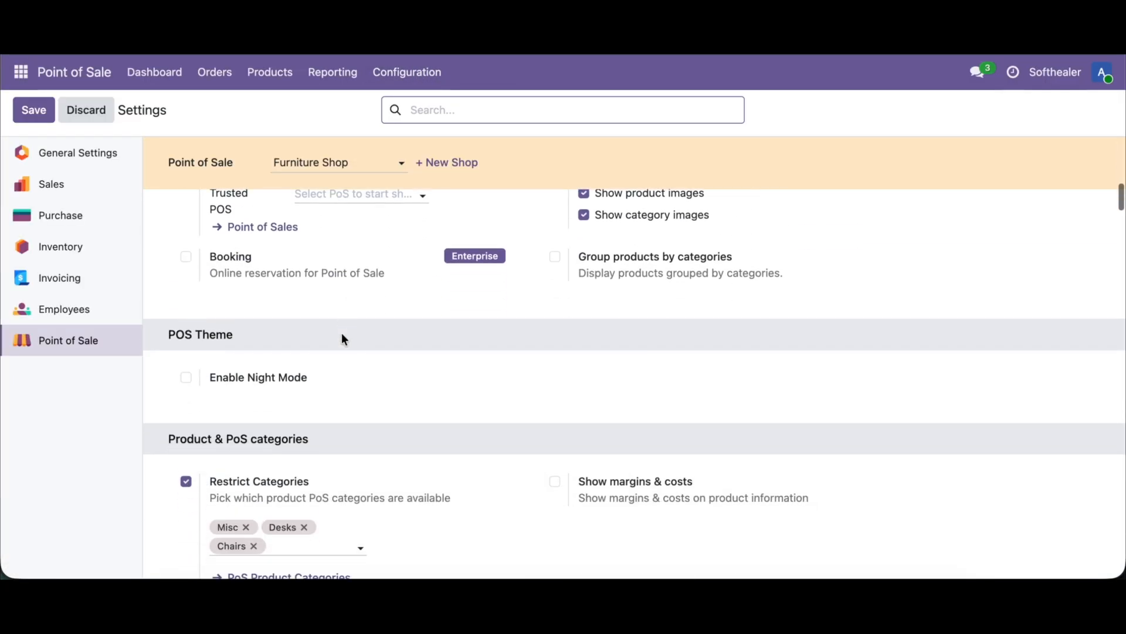
key(ctrl+f)
text(exte)
scroll(311, 498, down, 8)
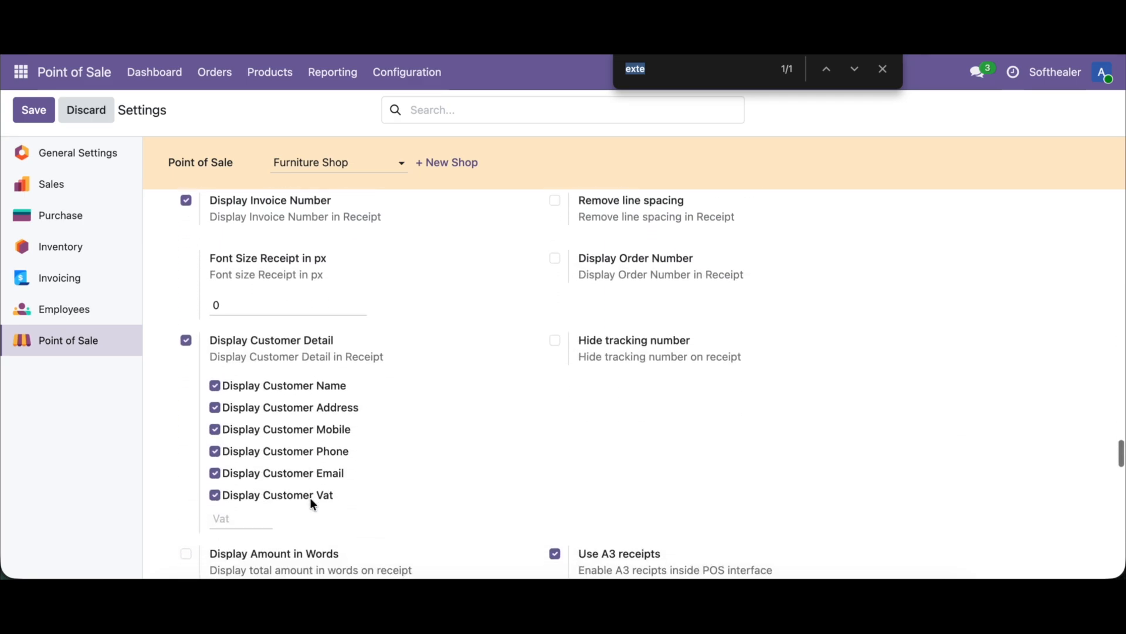
click(275, 506)
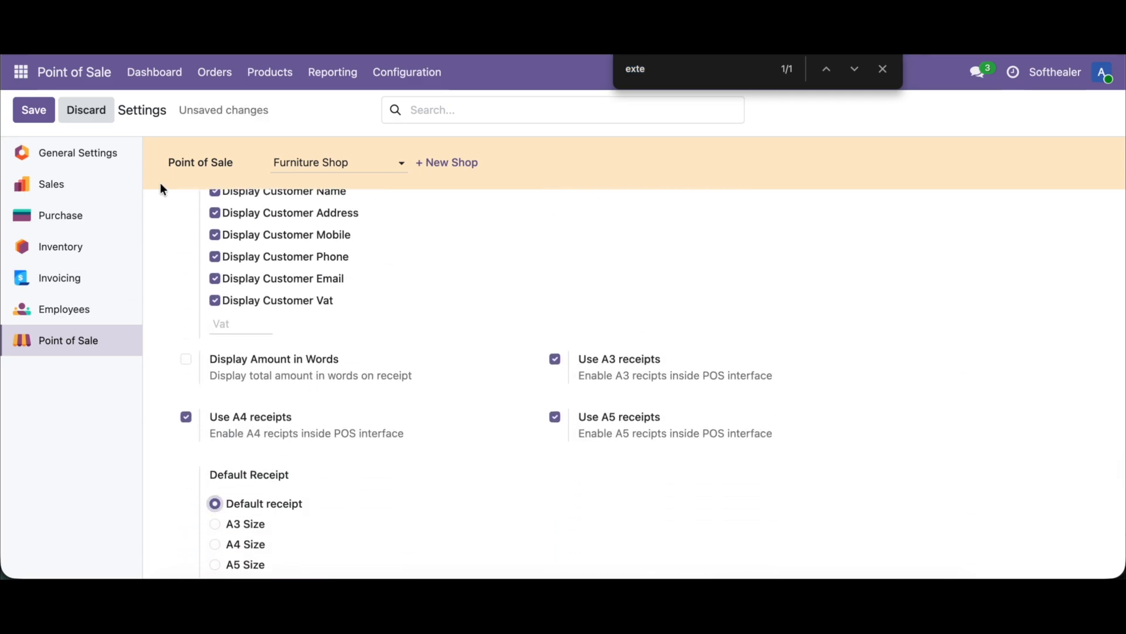
click(30, 109)
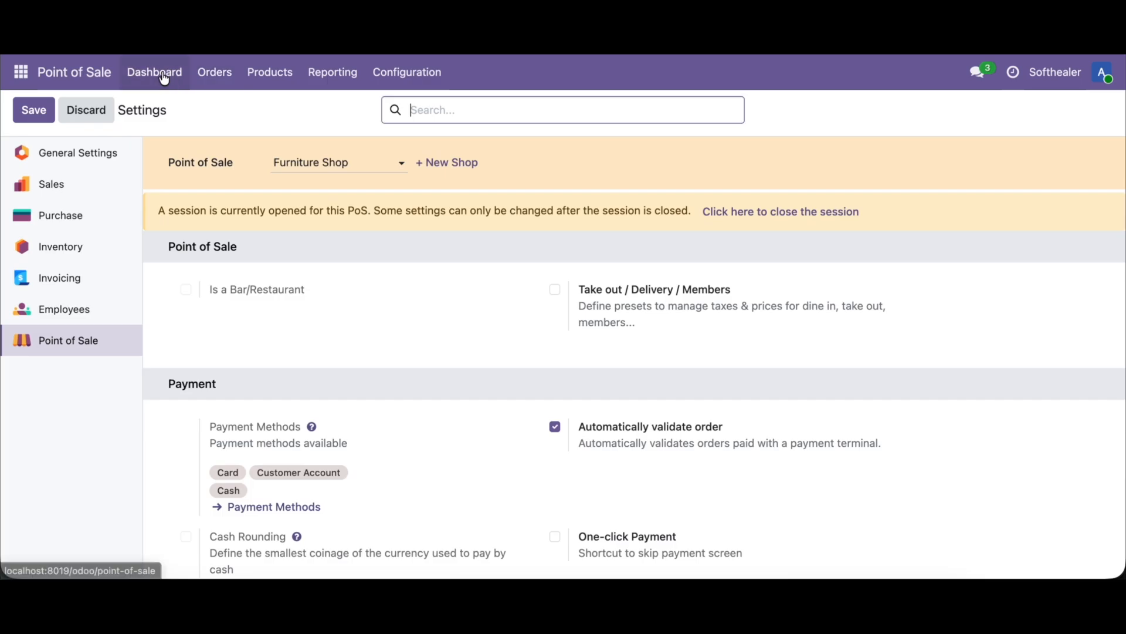
Step: Check the default receipt by selling an Office Chair and a Large Cabinet in the Furniture Shop, paid and validated in cash
click(166, 76)
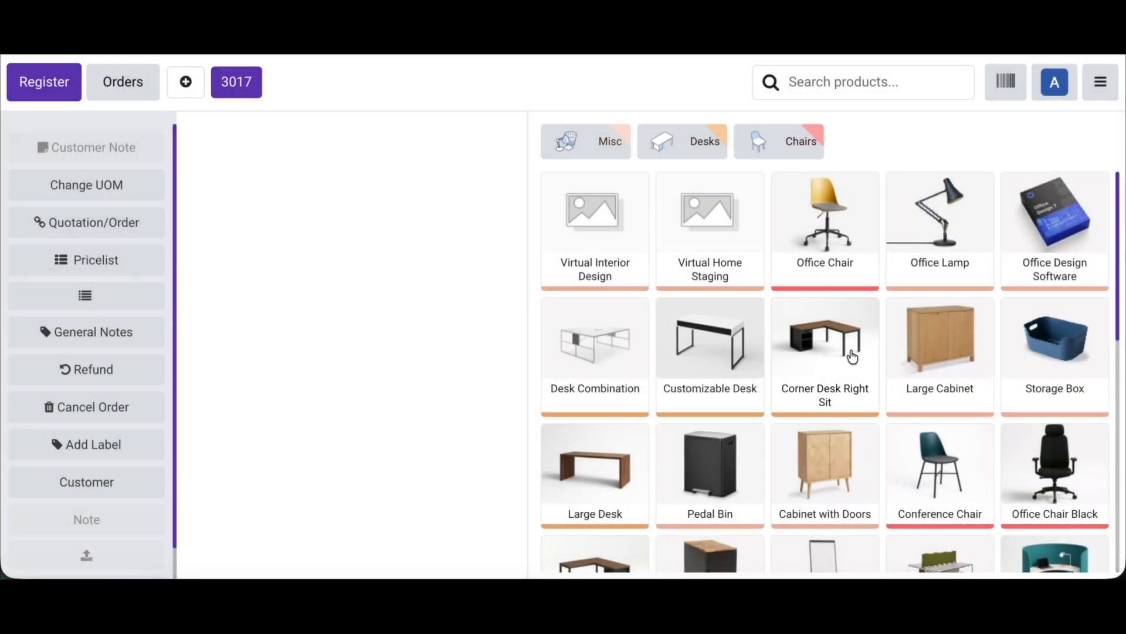
click(836, 261)
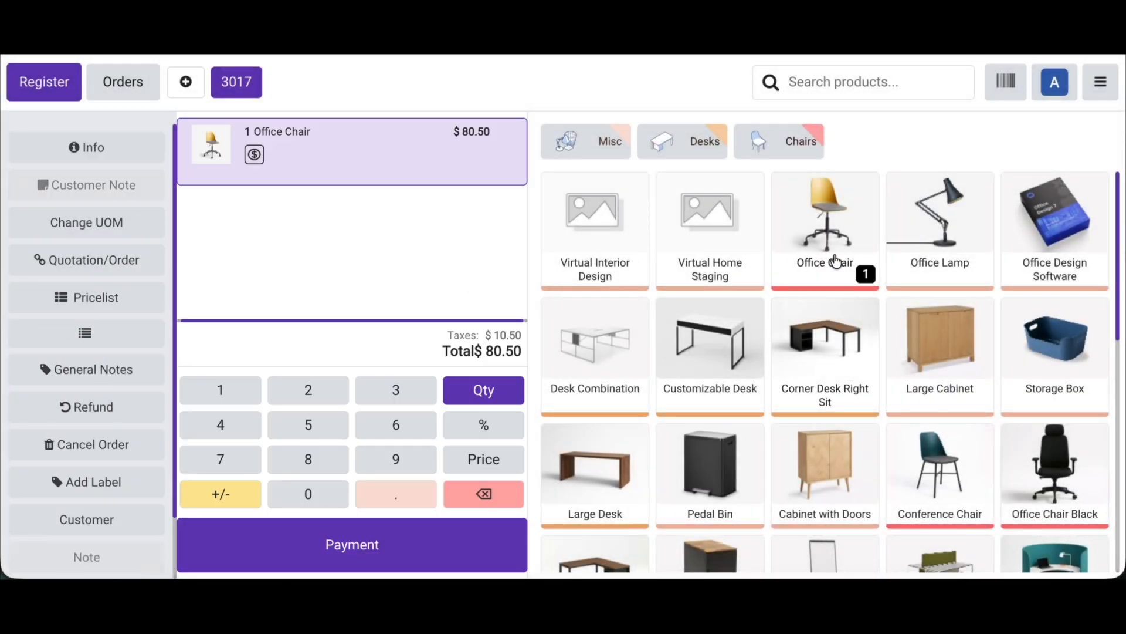
click(937, 376)
click(354, 548)
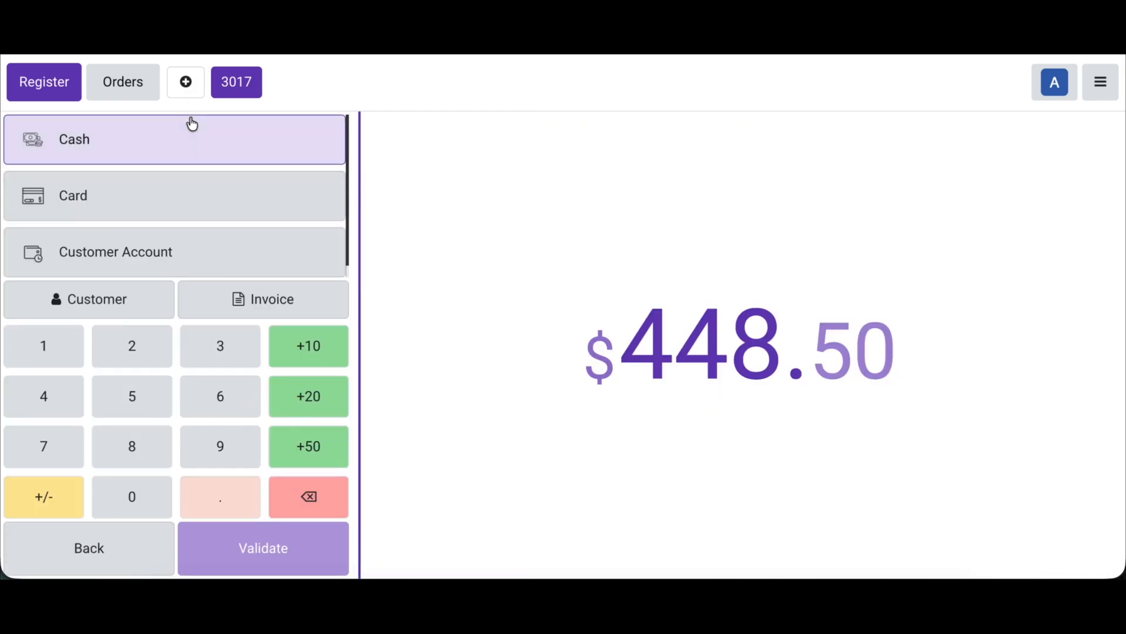
click(188, 121)
click(280, 548)
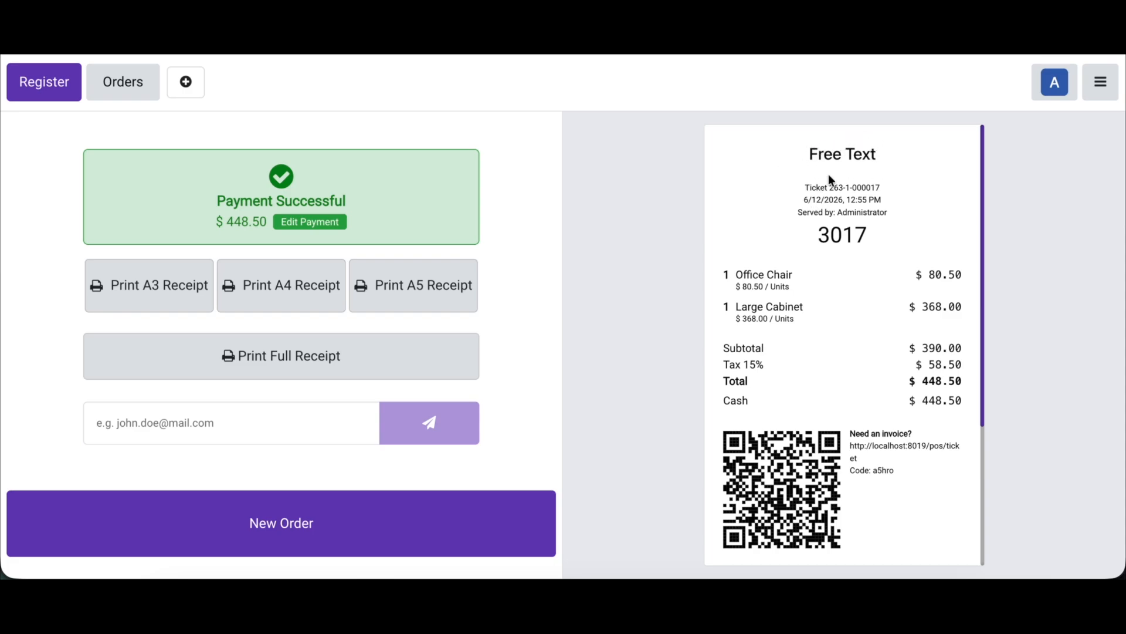
Step: Return to the backend's Point of Sale settings, enable Remove line spacing under POS Receipt Extend, and save
click(1101, 87)
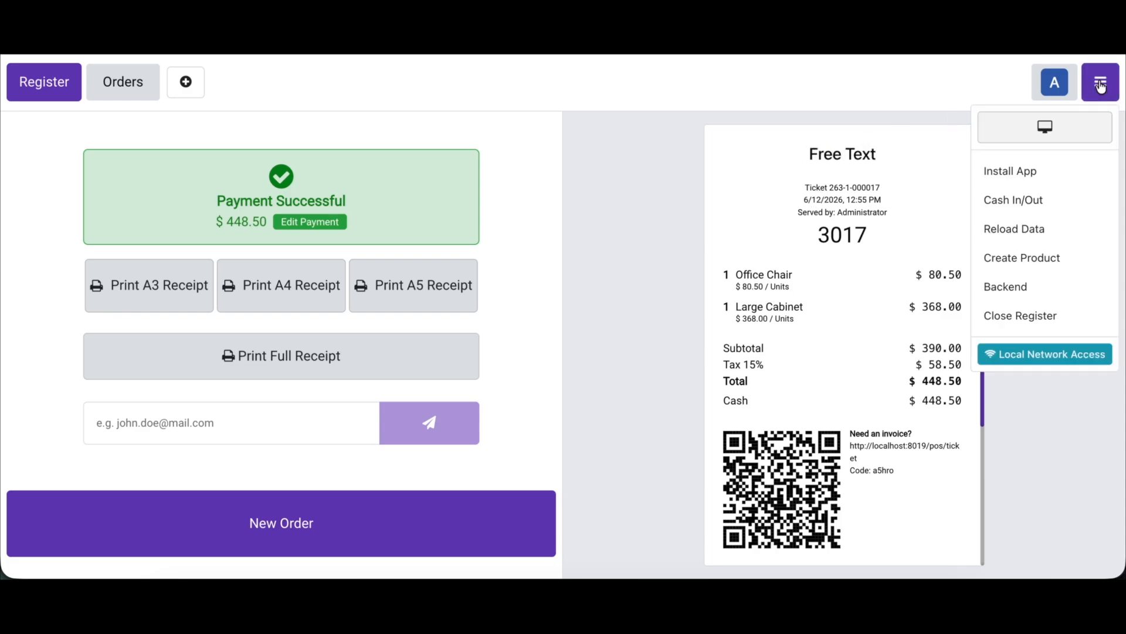
click(1006, 287)
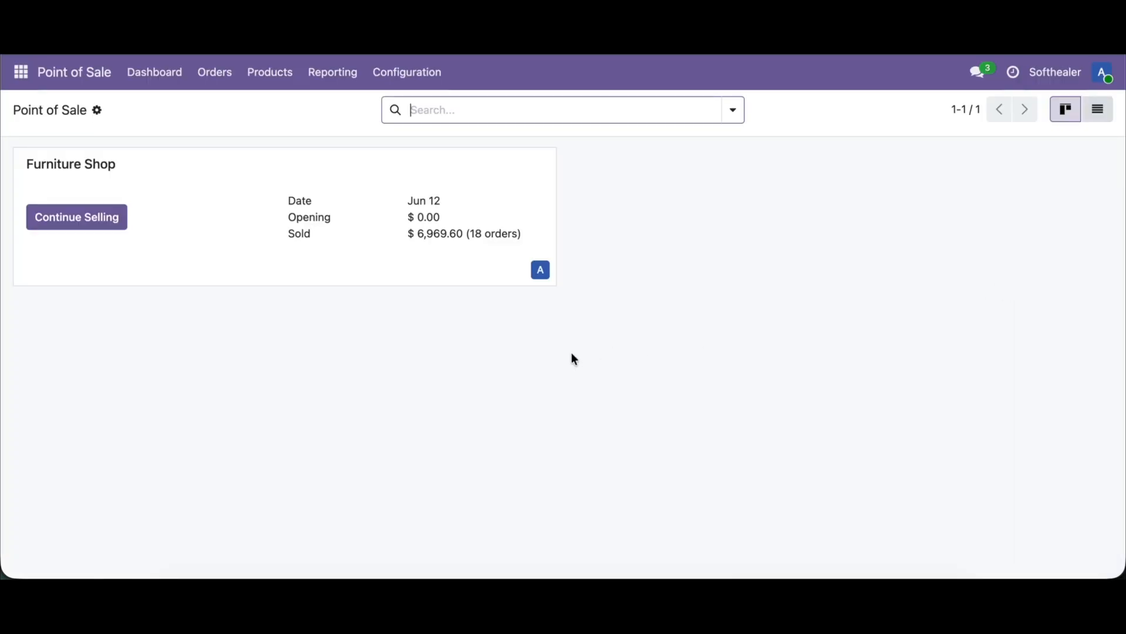
click(405, 91)
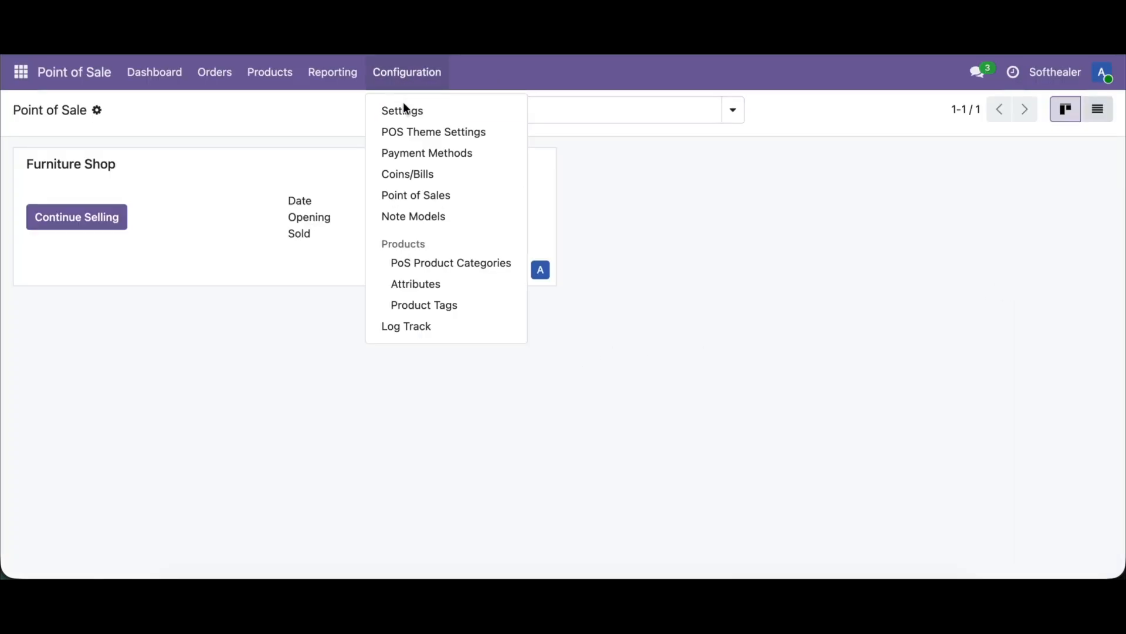
click(406, 111)
key(ctrl+f)
key(Return)
scroll(522, 349, down, 1)
click(663, 441)
click(666, 444)
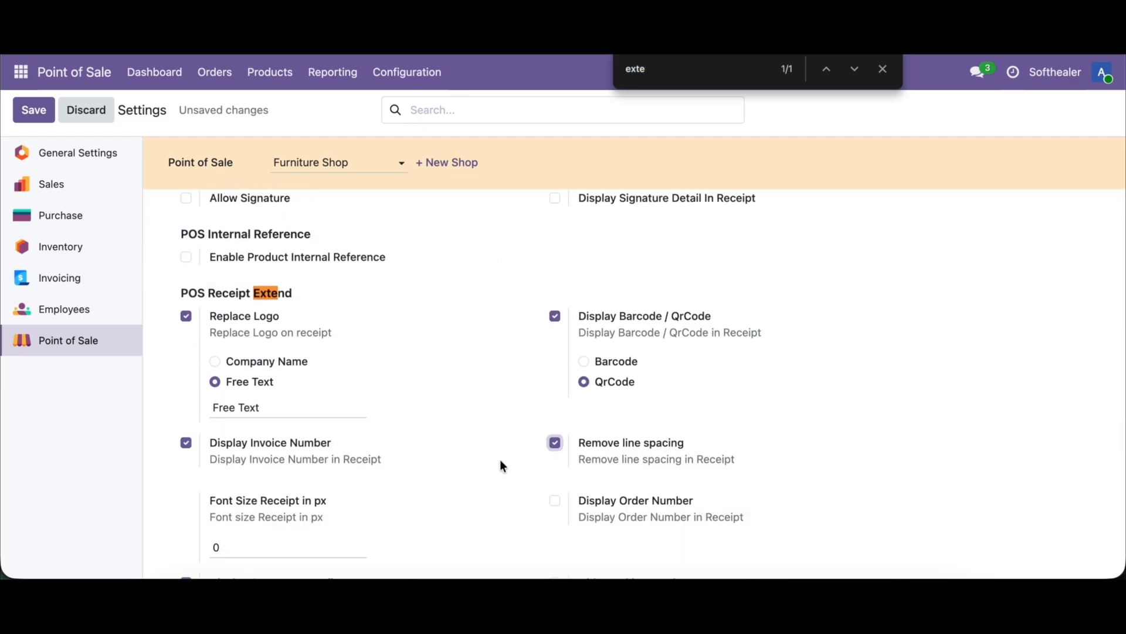
click(33, 110)
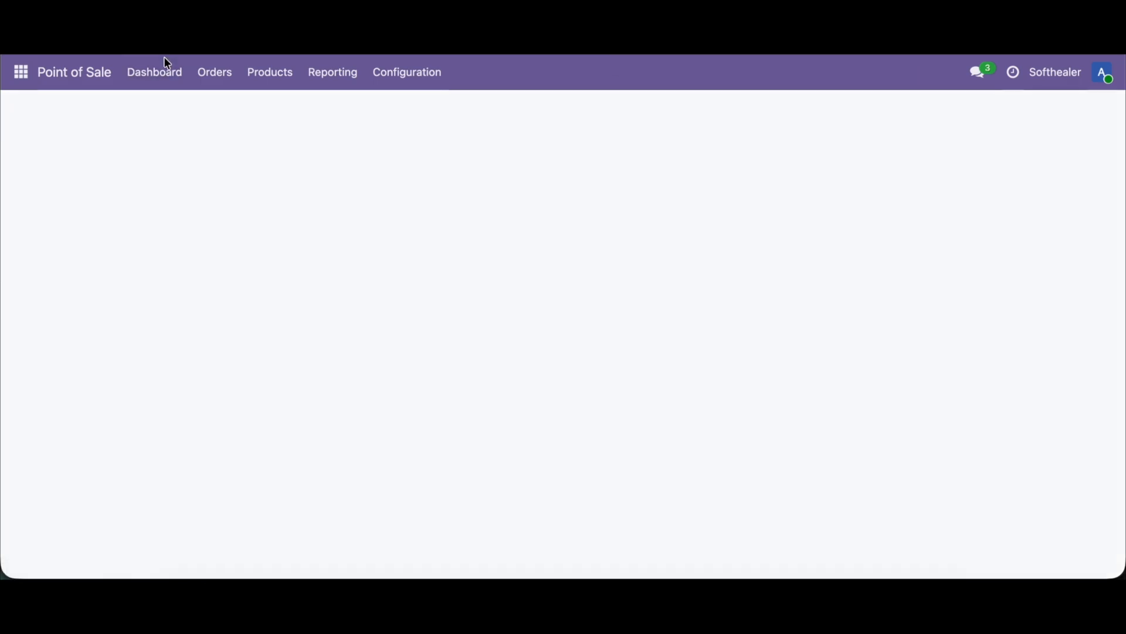
Step: Check the reduced-spacing receipt by selling a Large Cabinet and a Cabinet with Doors in the Furniture Shop, paid and validated in cash
click(155, 72)
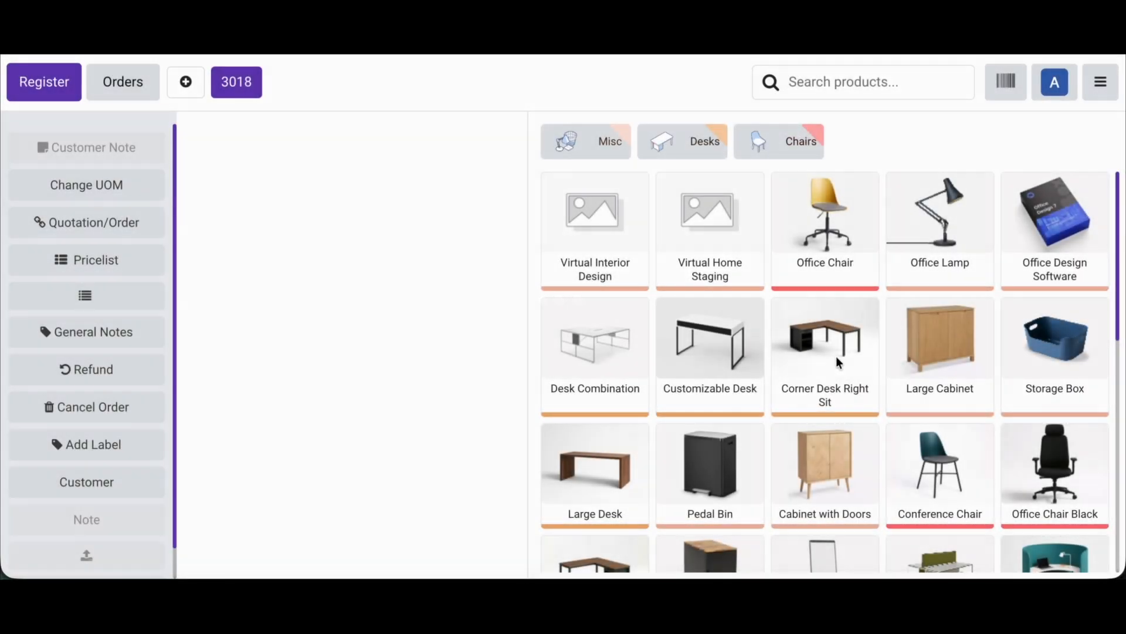
click(966, 381)
click(824, 485)
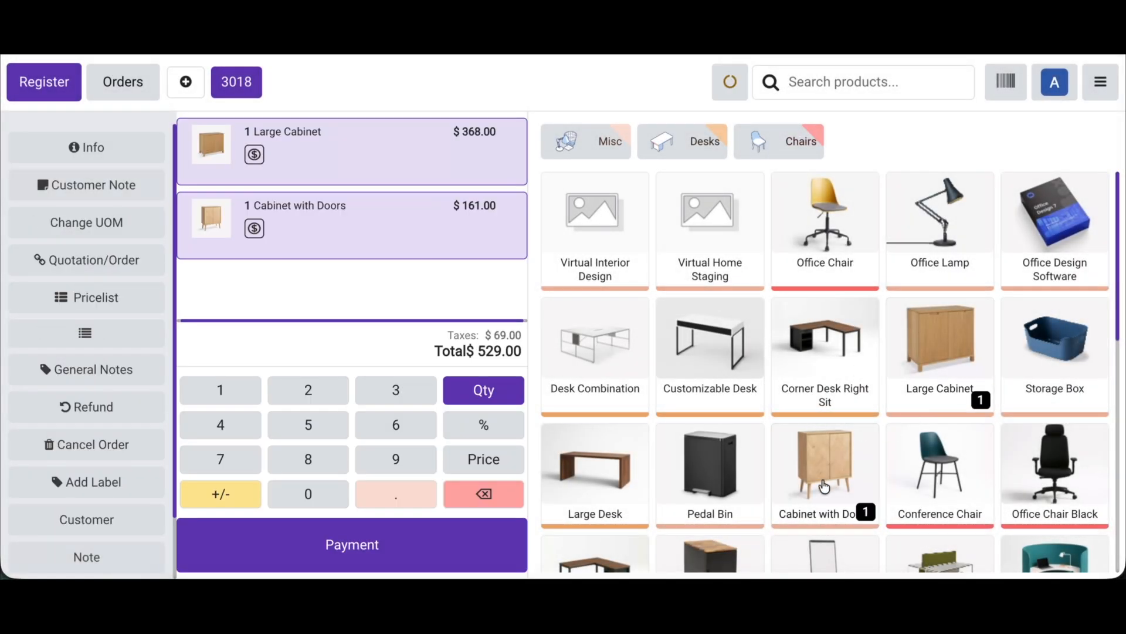
click(364, 567)
click(259, 148)
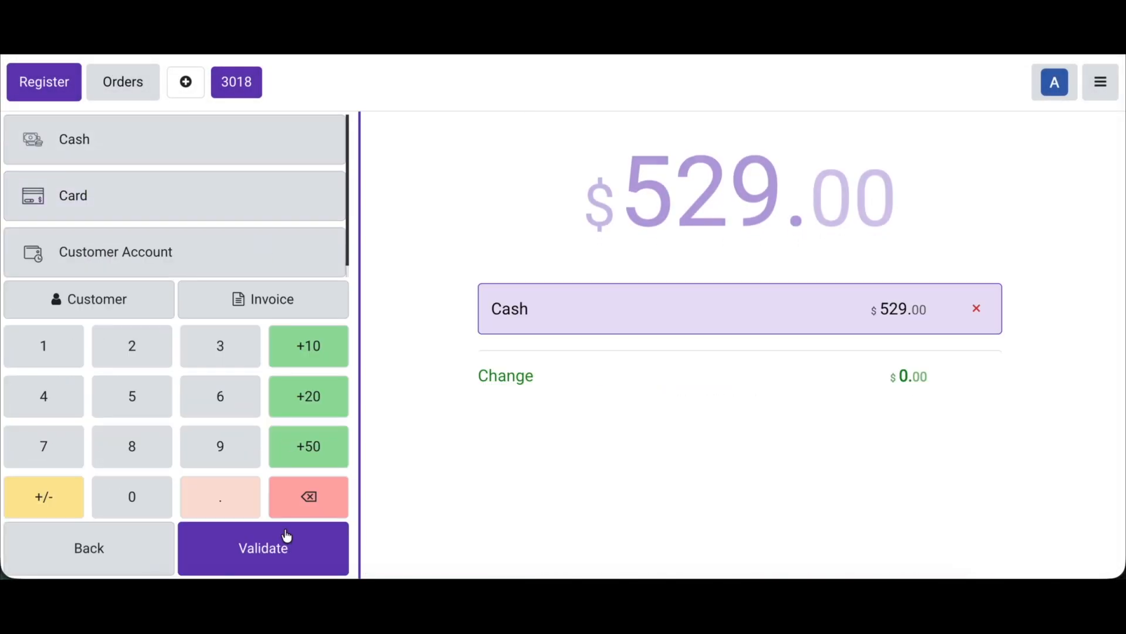
click(287, 535)
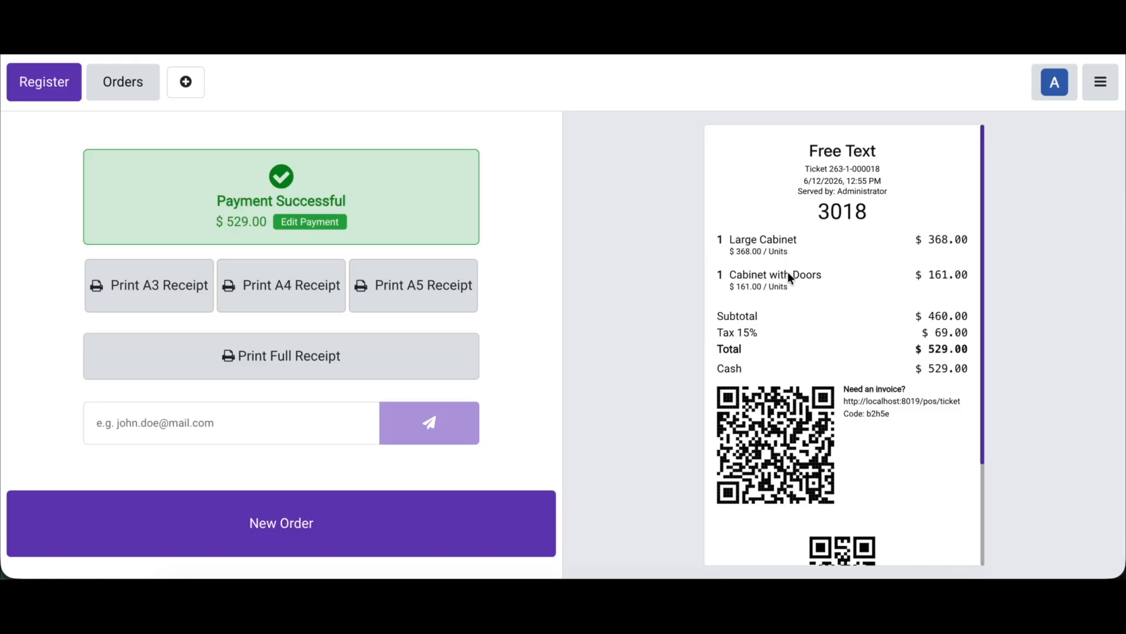
scroll(779, 410, down, 3)
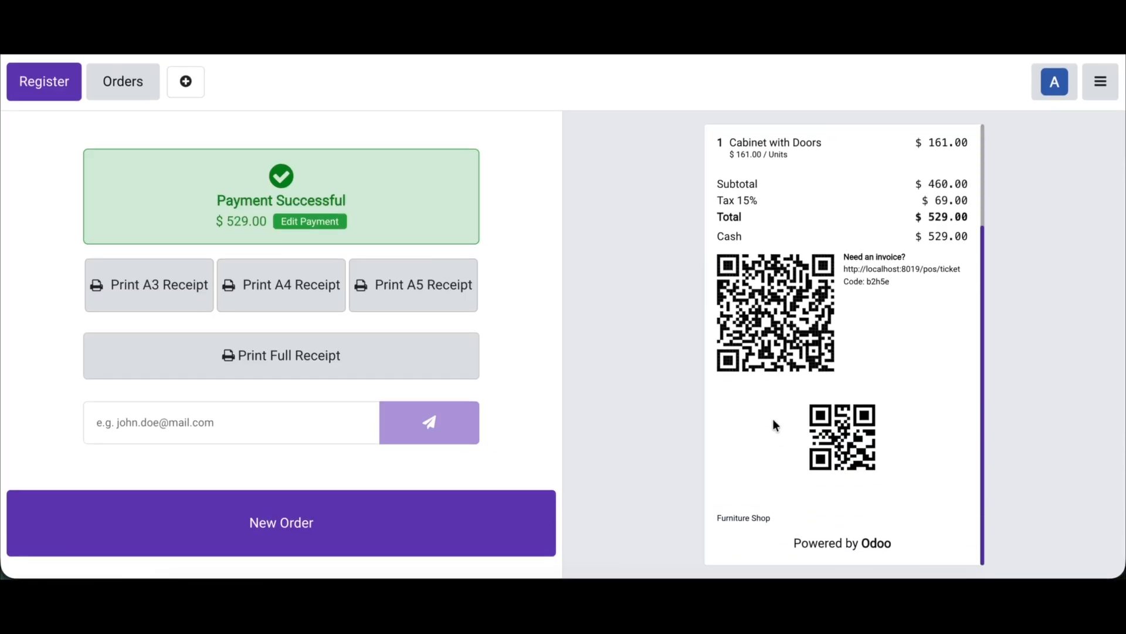
scroll(774, 415, up, 3)
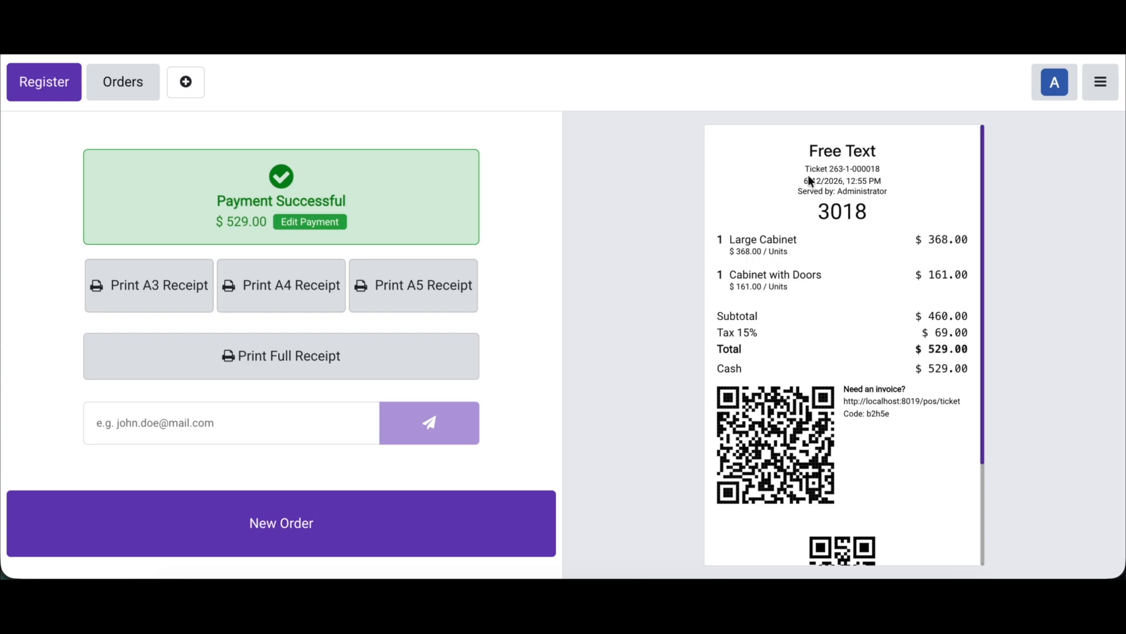
Step: Return to the backend's Point of Sale settings, disable Remove line spacing under POS Receipt Extend, and save
click(1116, 84)
click(991, 290)
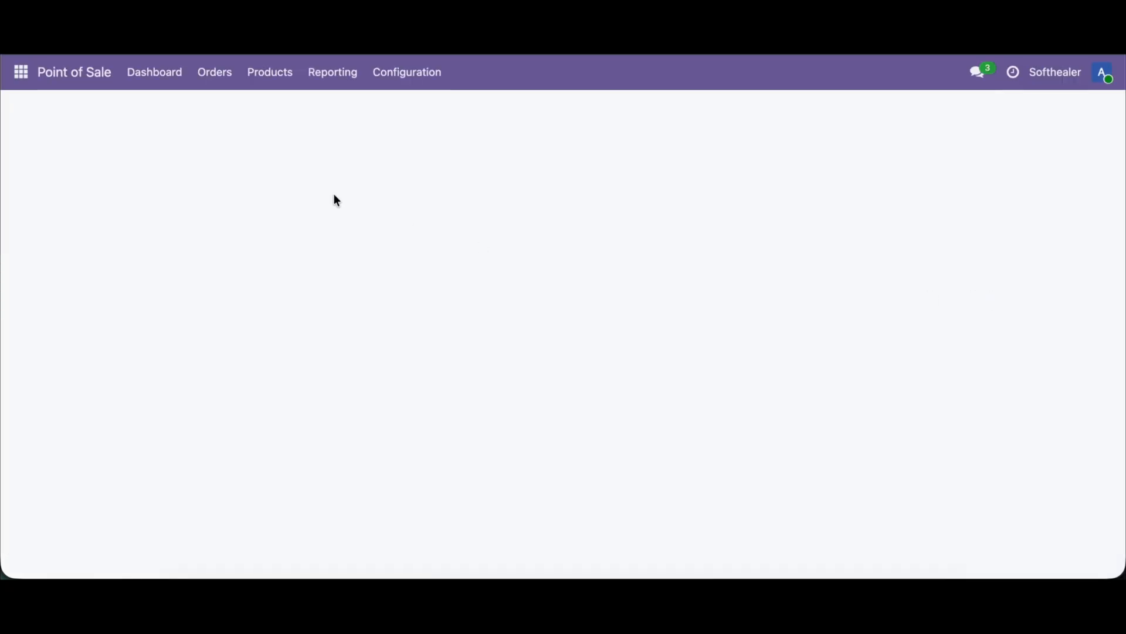
click(395, 84)
click(411, 109)
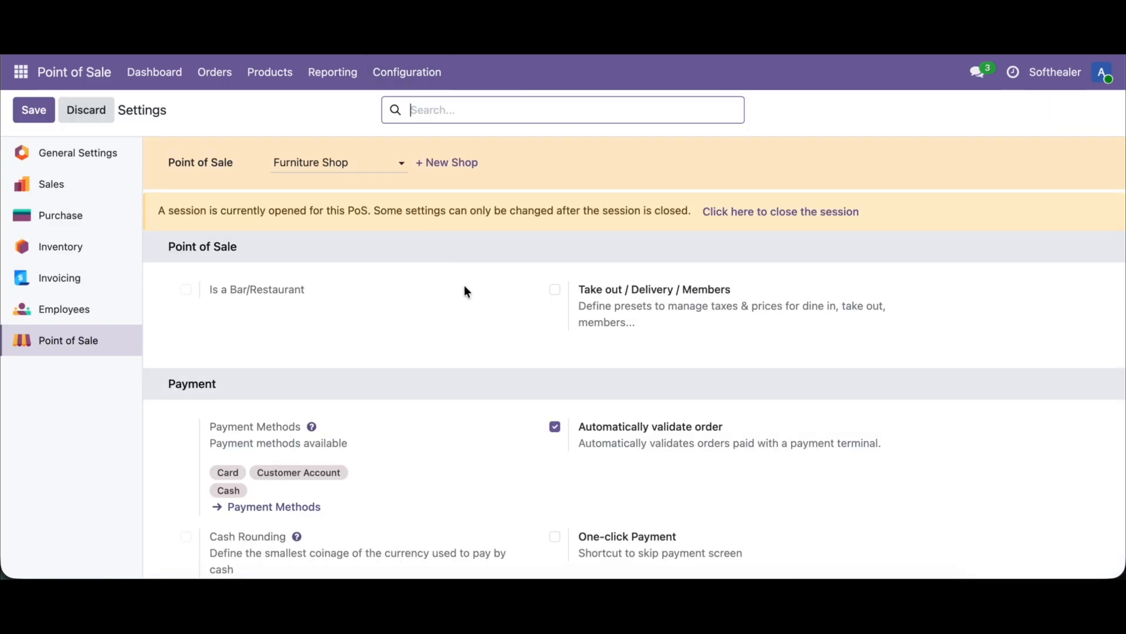
scroll(463, 285, down, 5)
scroll(465, 289, down, 3)
key(ctrl+f)
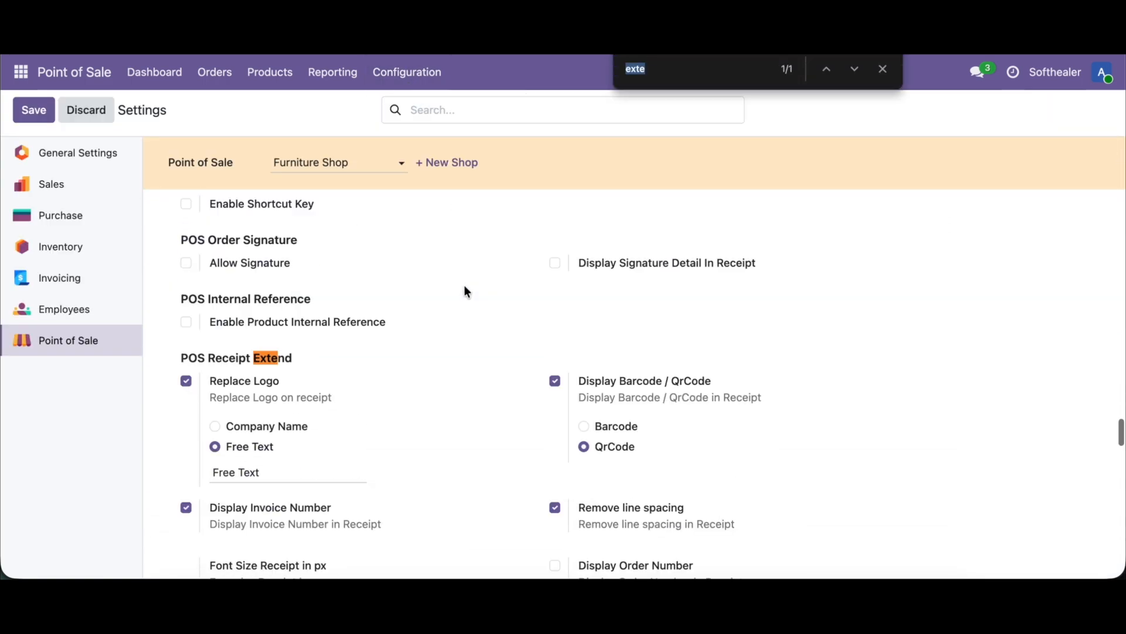
click(634, 501)
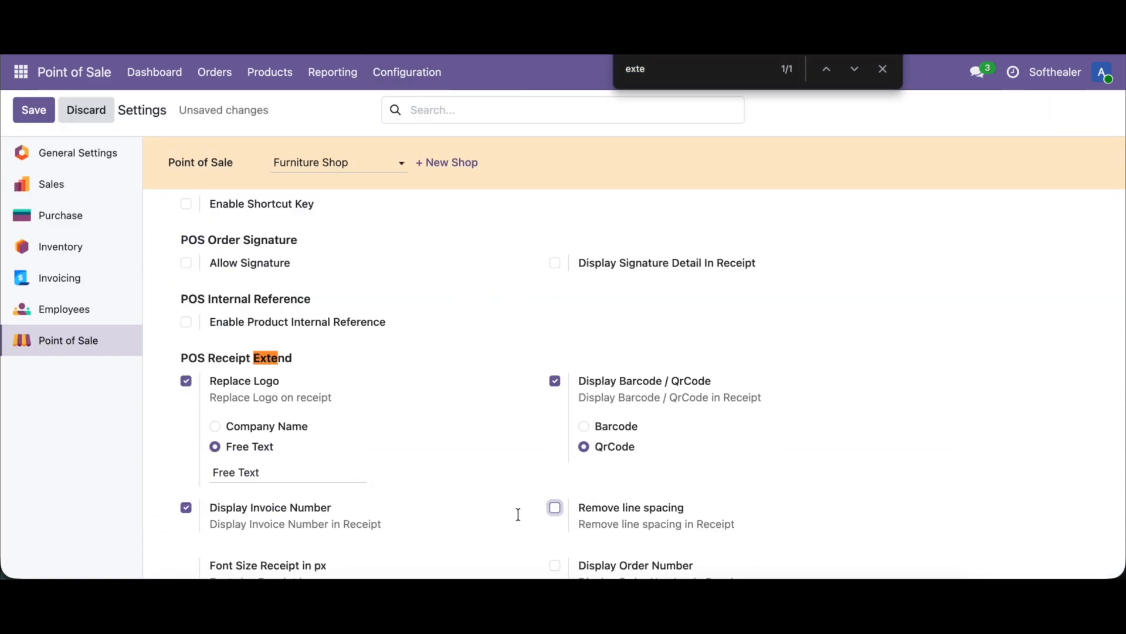
click(32, 112)
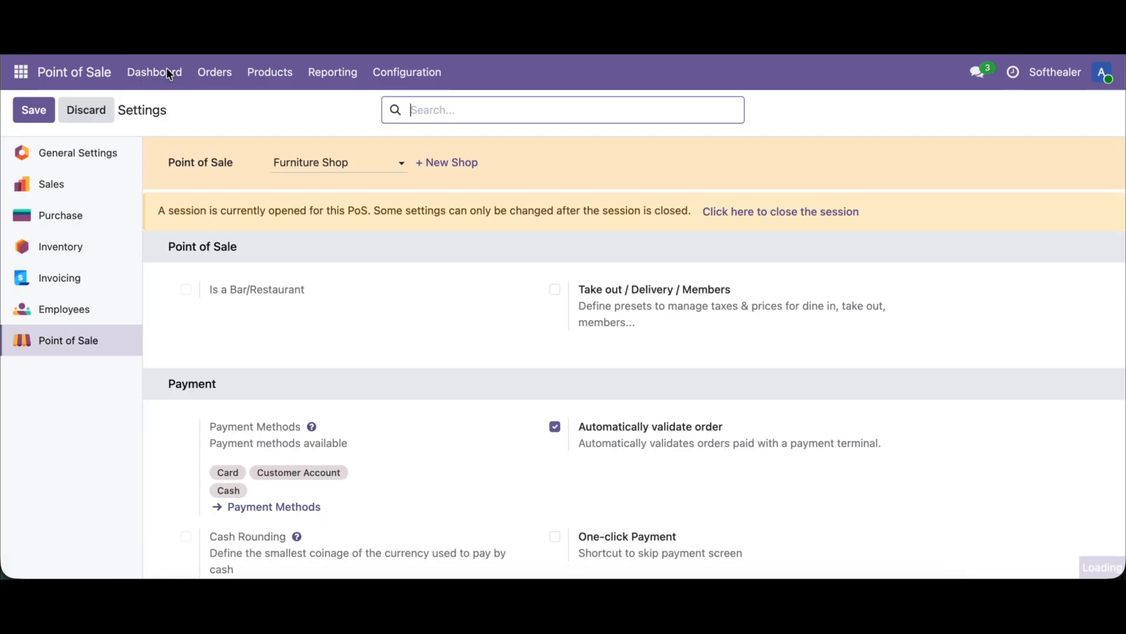
Step: Check the normal-spacing receipt by selling a Cabinet with Doors and a Pedal Bin in the Furniture Shop, paid and validated in cash
click(167, 74)
click(78, 222)
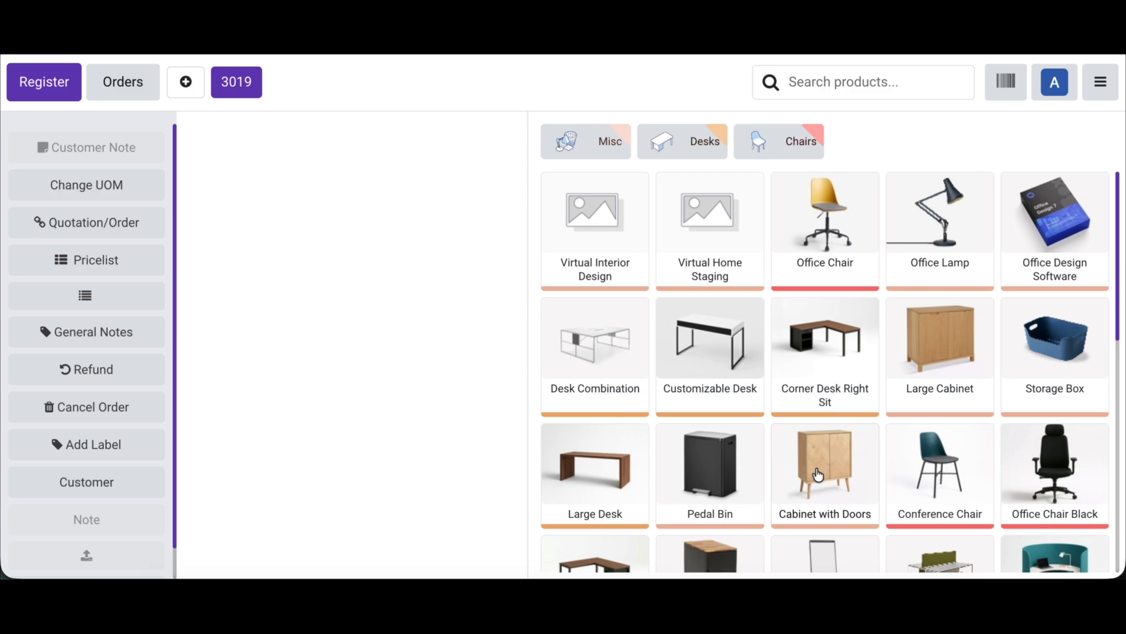
click(821, 469)
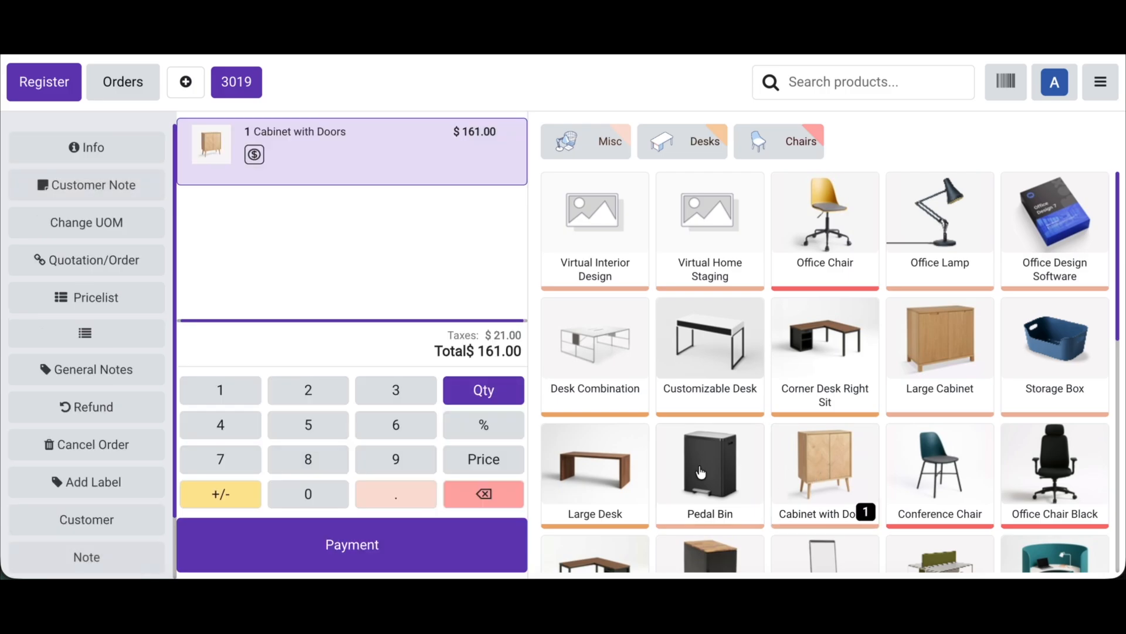
click(709, 469)
click(410, 529)
click(188, 137)
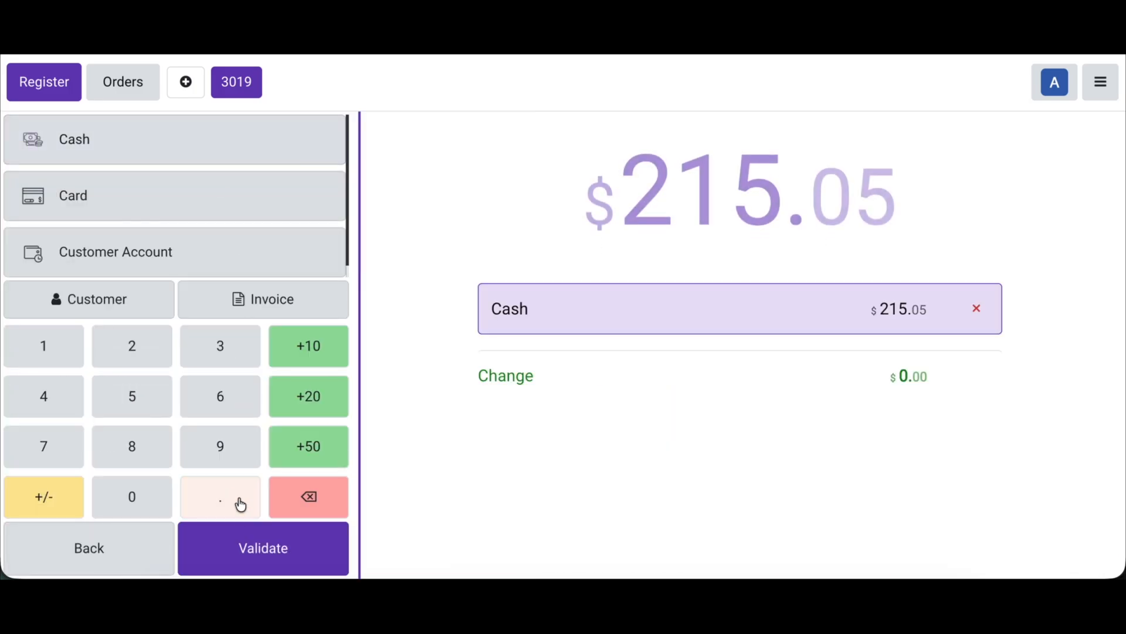
click(245, 540)
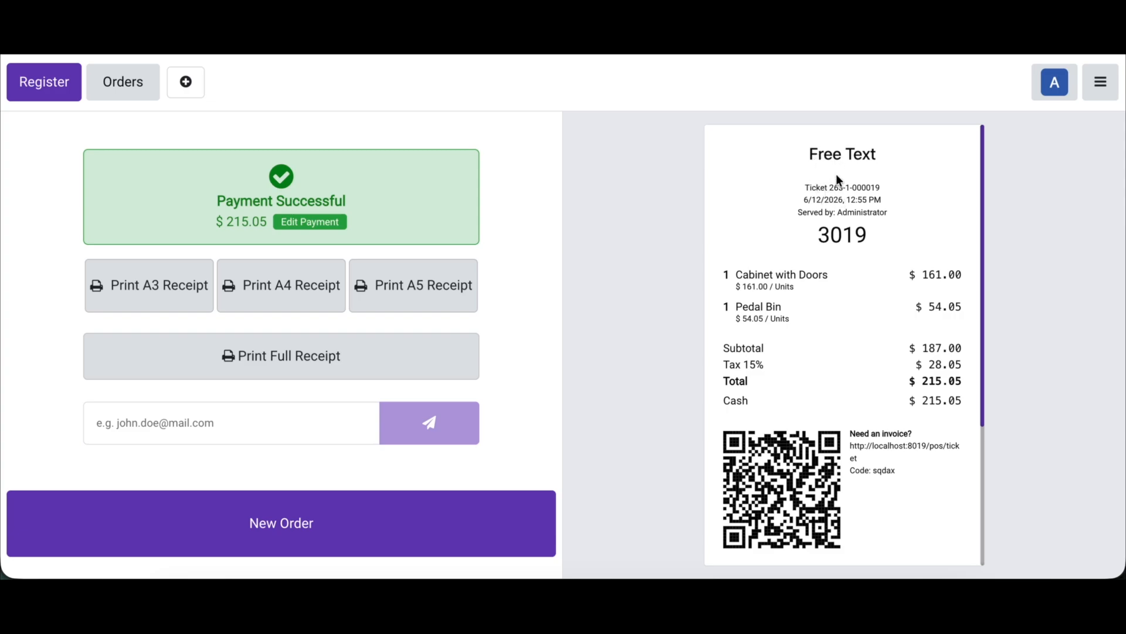
scroll(824, 337, down, 4)
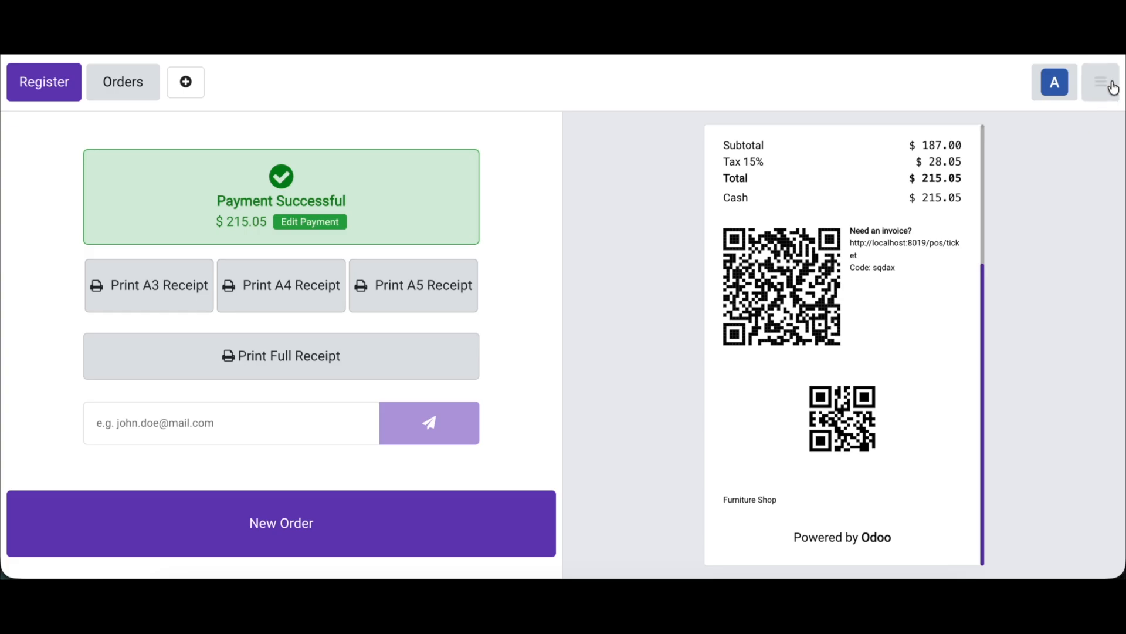
scroll(838, 289, up, 4)
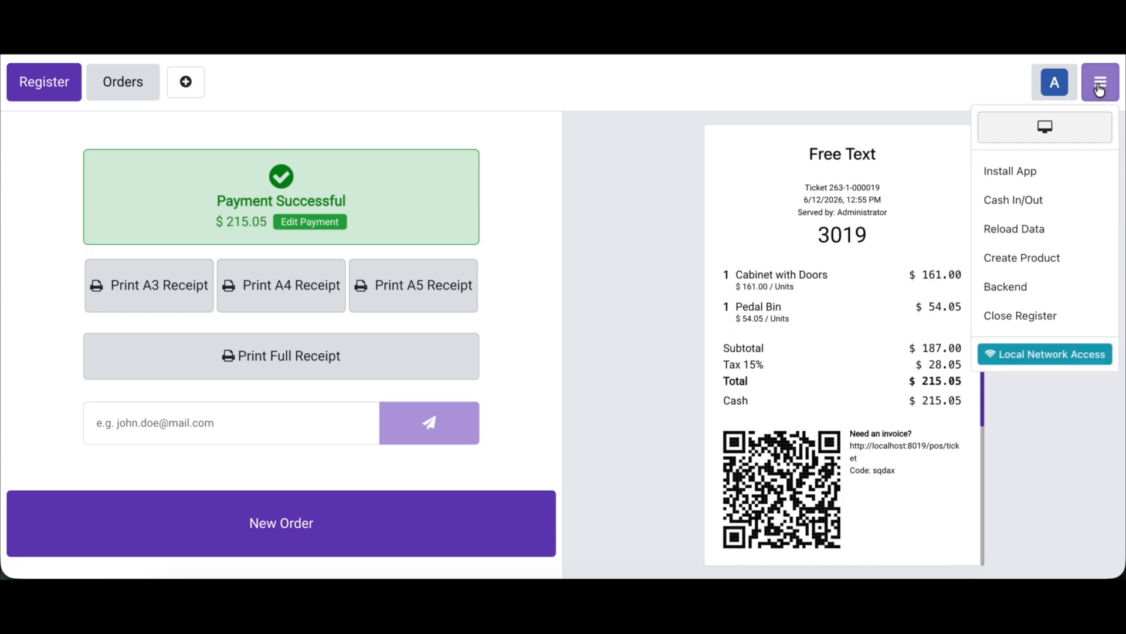
Step: Reopen the backend's Point of Sale settings, turn Remove line spacing back on under POS Receipt Extend, and save
click(1009, 287)
click(408, 75)
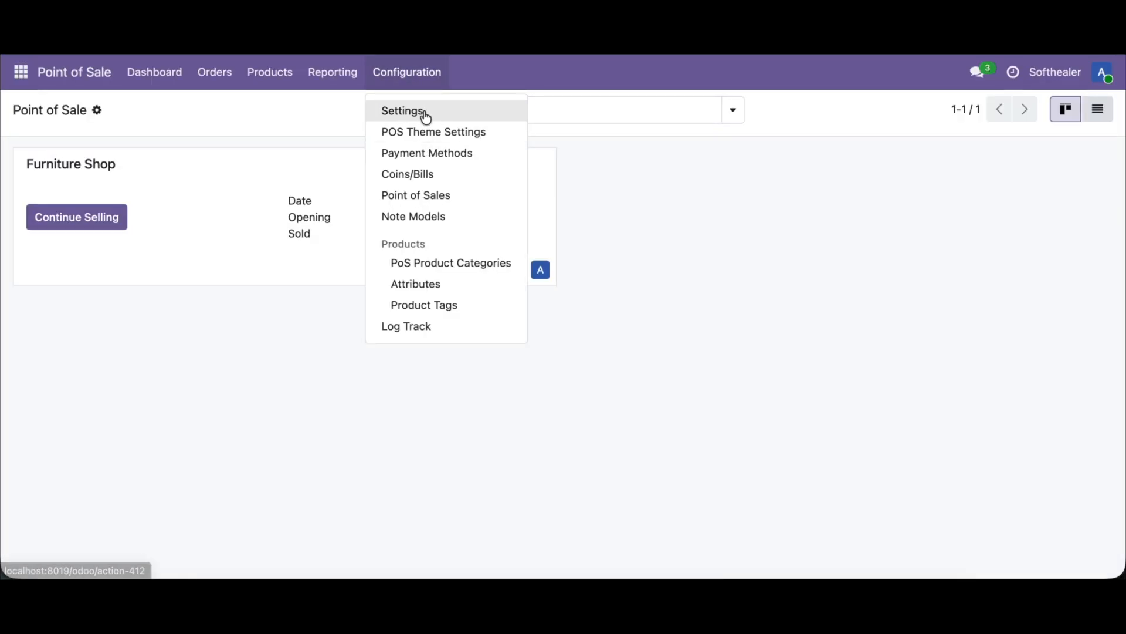
click(422, 112)
scroll(426, 401, down, 10)
key(ctrl+f)
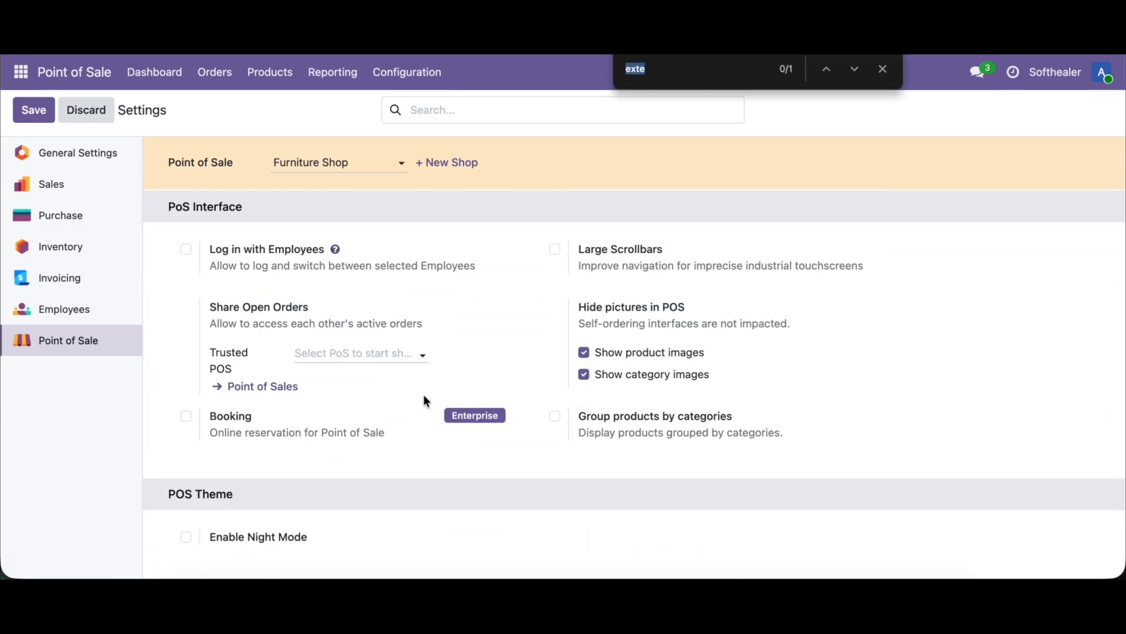
key(Return)
scroll(653, 528, down, 1)
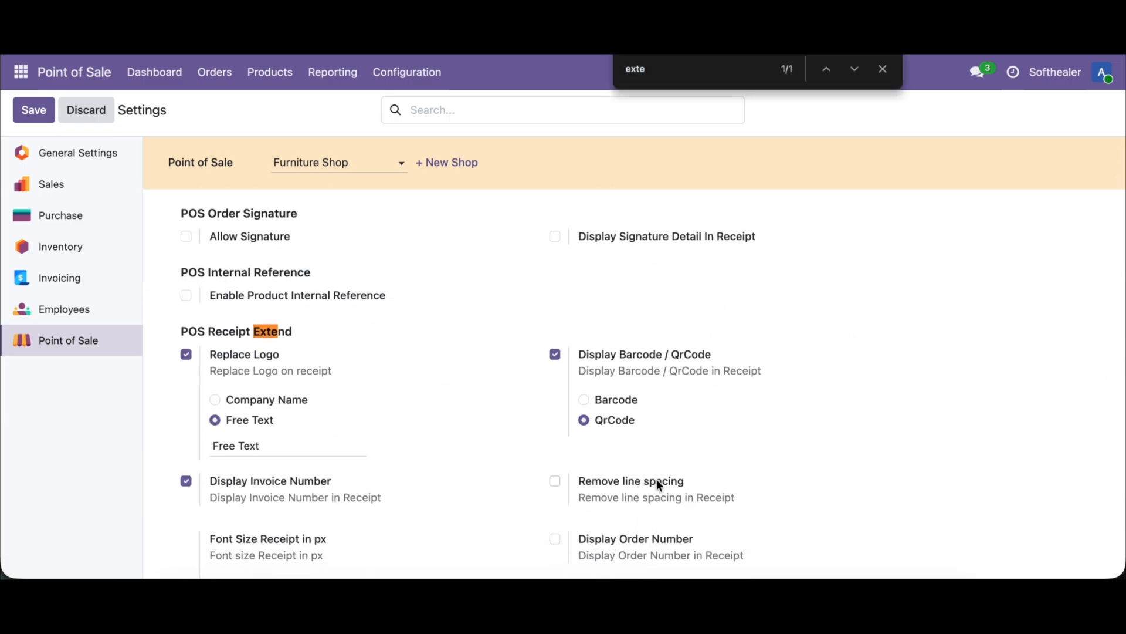
click(657, 481)
click(34, 111)
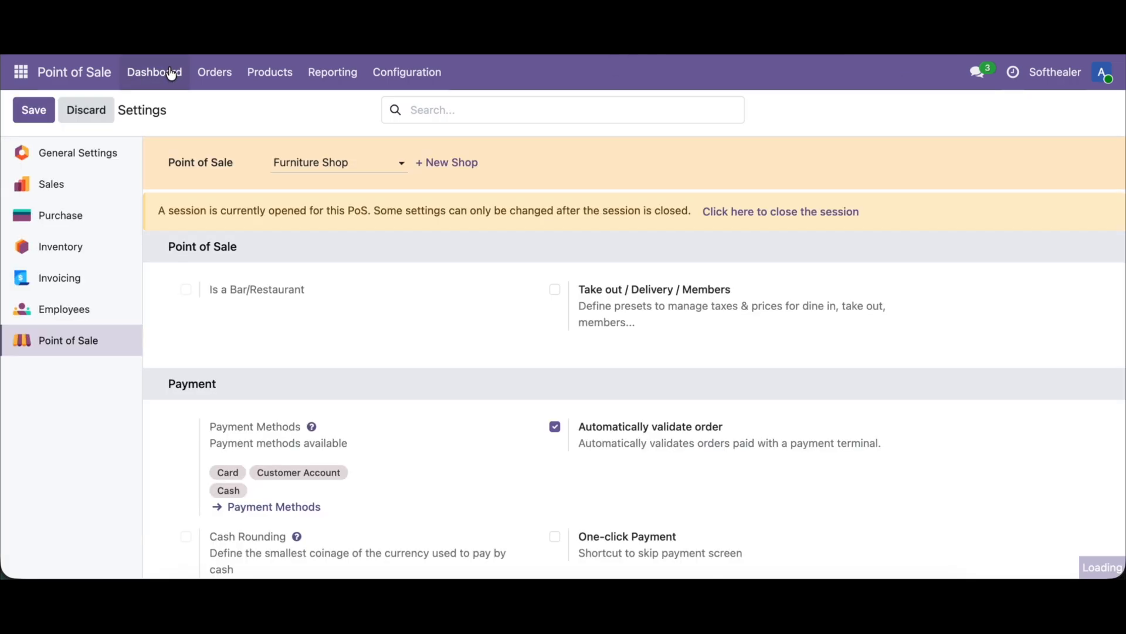
Step: Check the receipt with line spacing removed again by selling a Cabinet with Doors and a Large Cabinet, paid and validated in cash
click(168, 69)
click(78, 217)
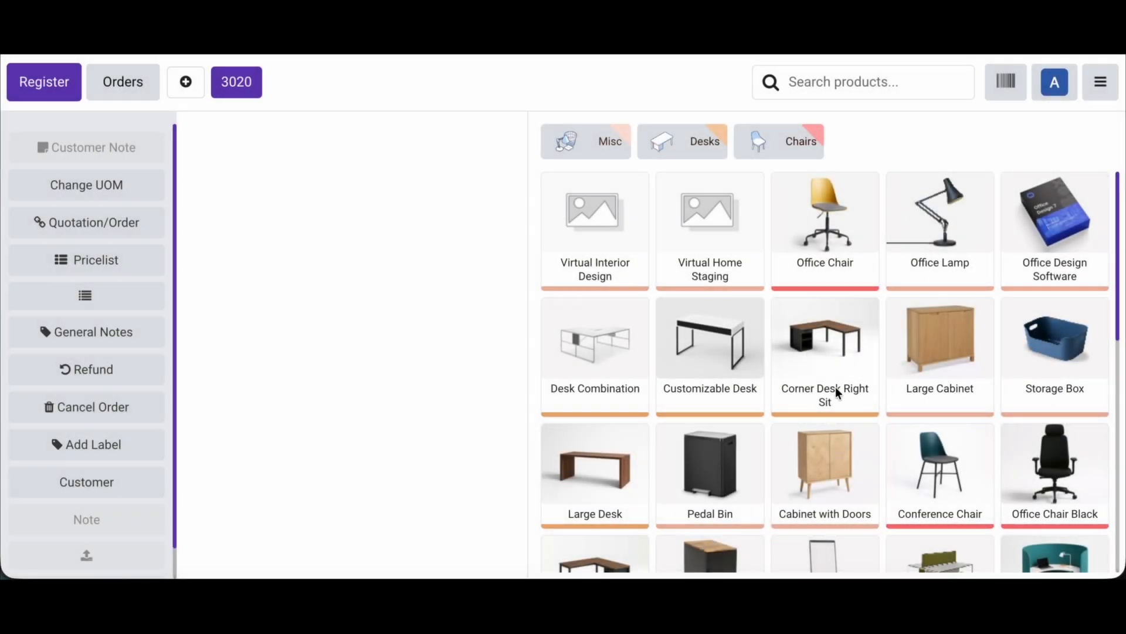
click(840, 488)
click(919, 378)
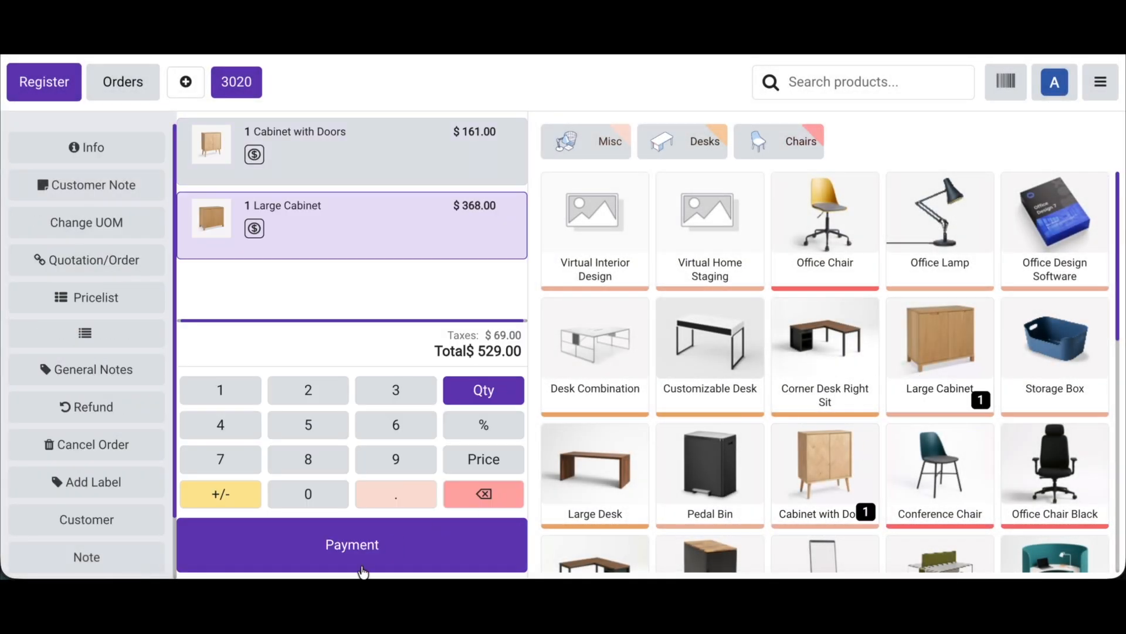
click(361, 563)
click(215, 141)
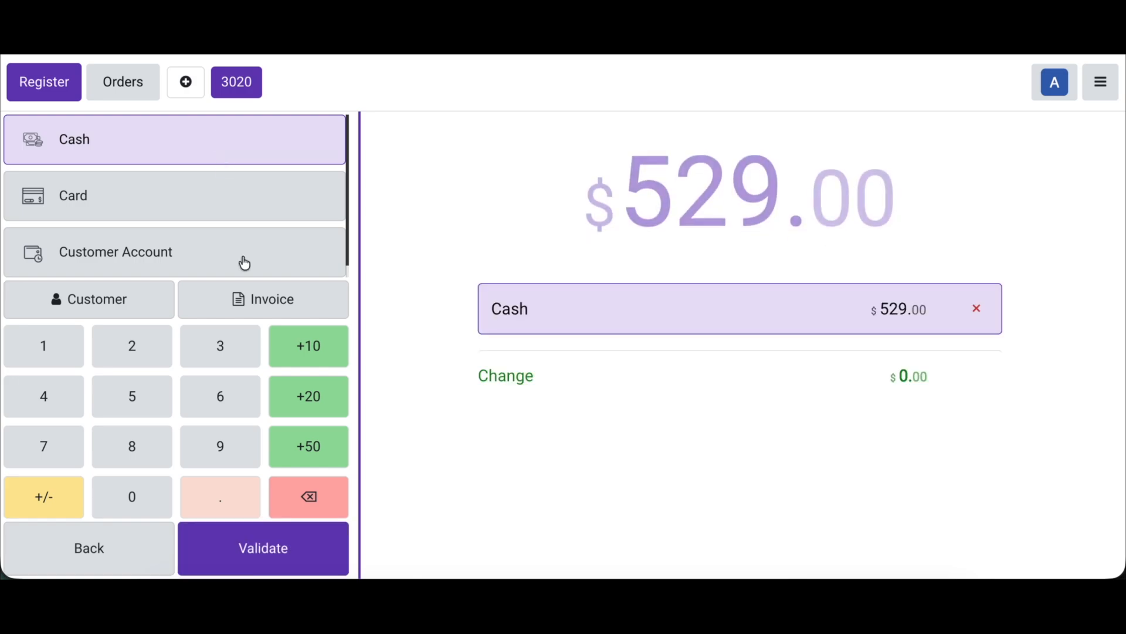
click(268, 535)
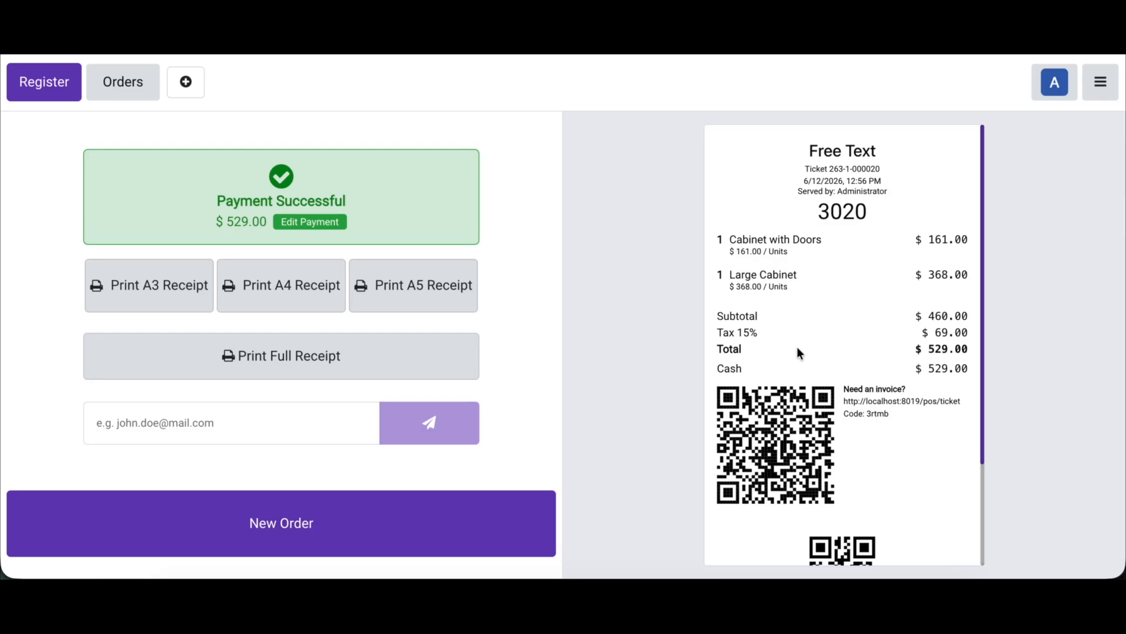
Step: Return to the backend's Point of Sale settings, enable Display Order Number under POS Receipt Extend, and save
click(1100, 82)
click(994, 283)
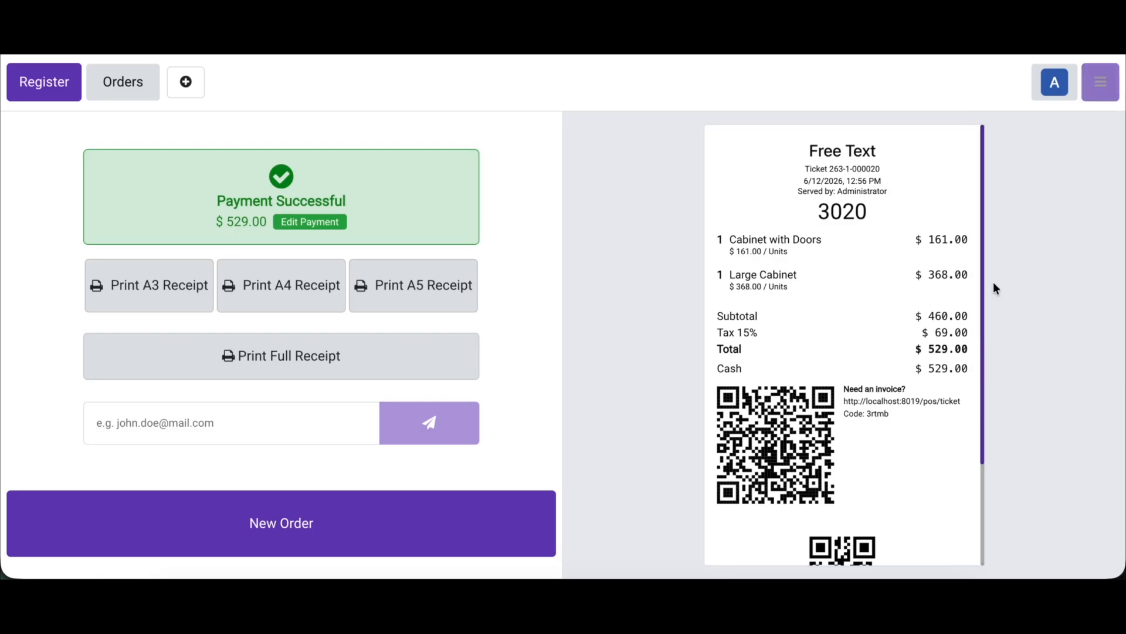
click(405, 71)
click(402, 110)
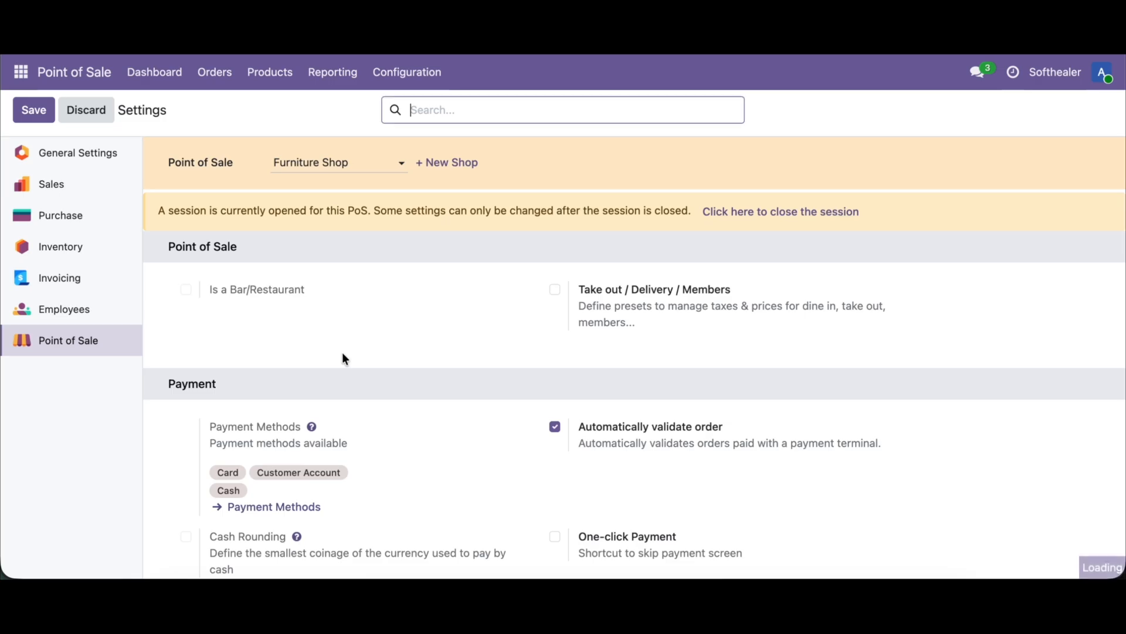
scroll(344, 355, down, 10)
key(ctrl+f)
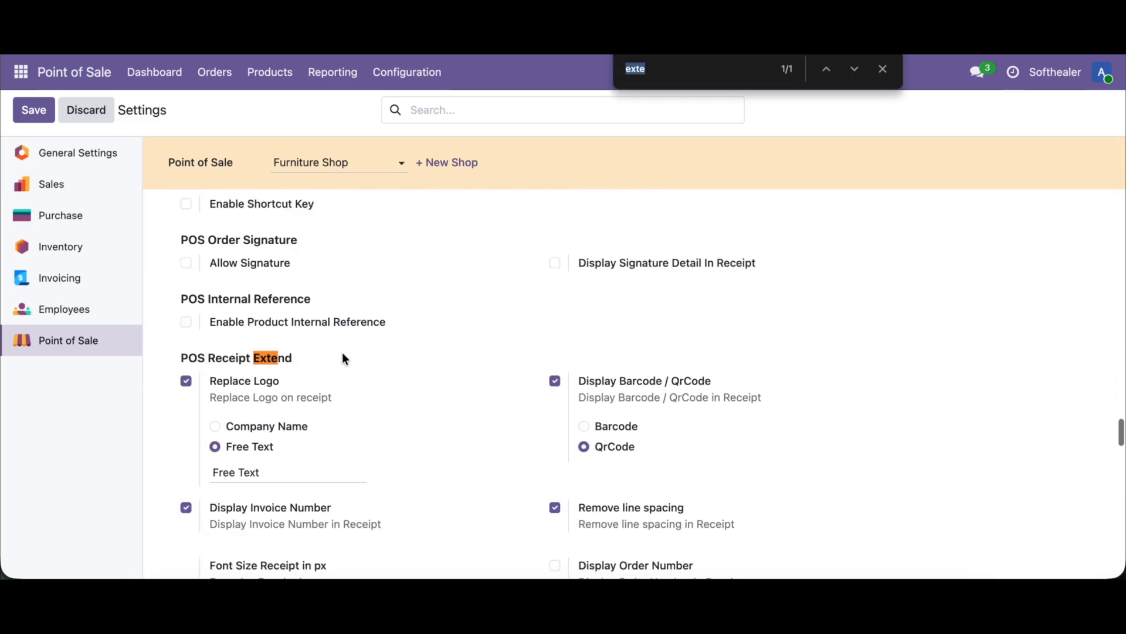
scroll(355, 519, down, 3)
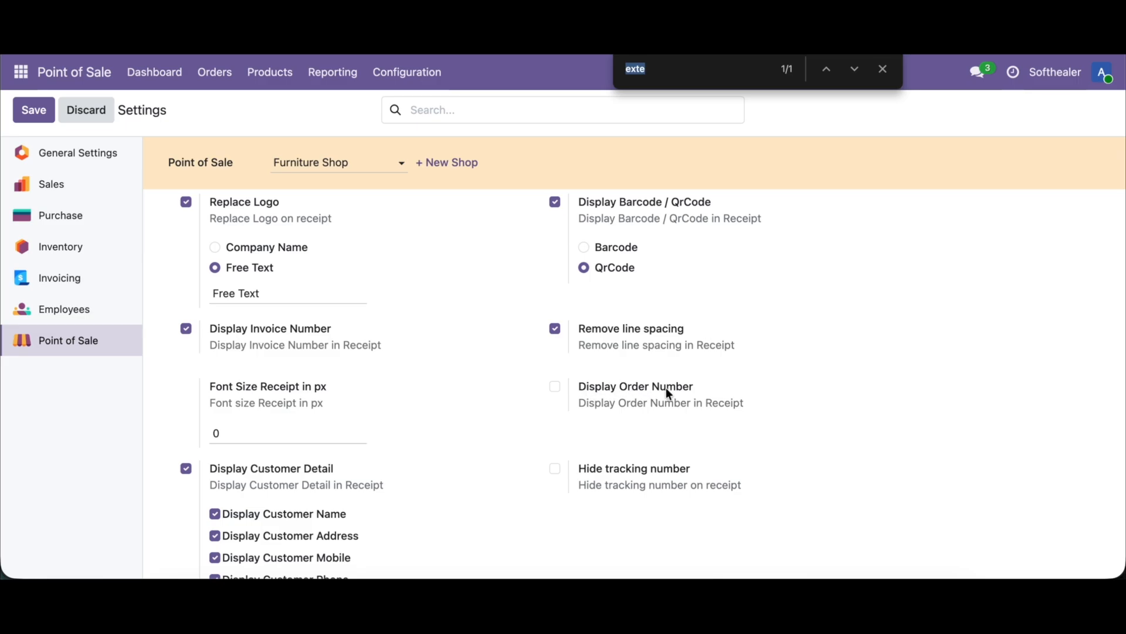
click(638, 388)
click(34, 110)
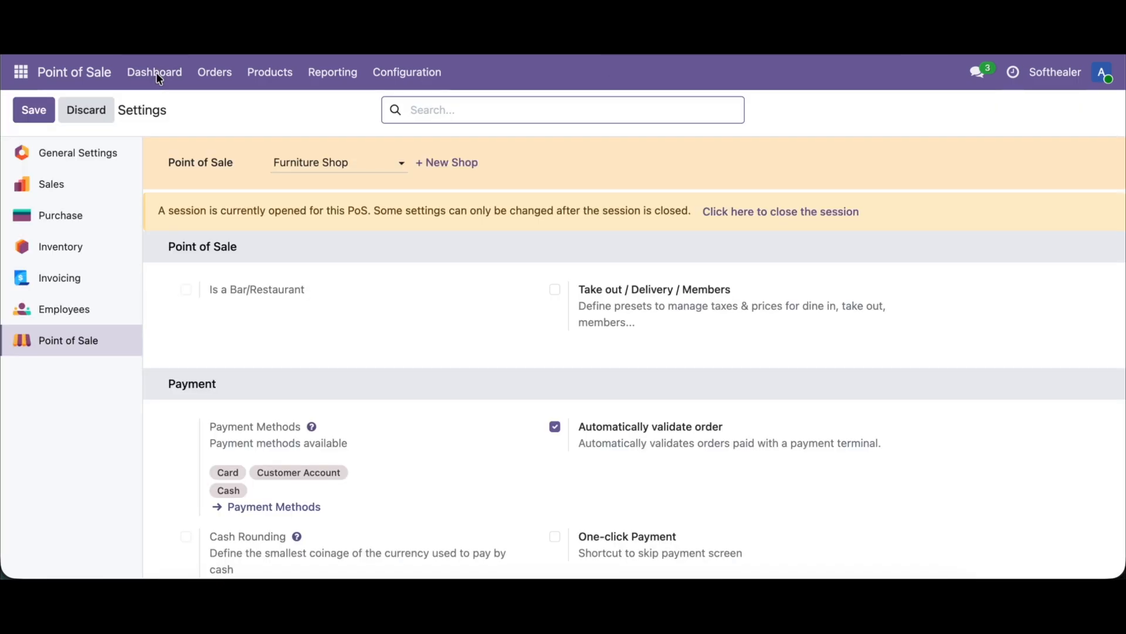
Step: Check the order number on a receipt by selling a Cabinet with Doors and a Conference Chair with Steel legs, paid and validated in cash
click(156, 72)
click(71, 224)
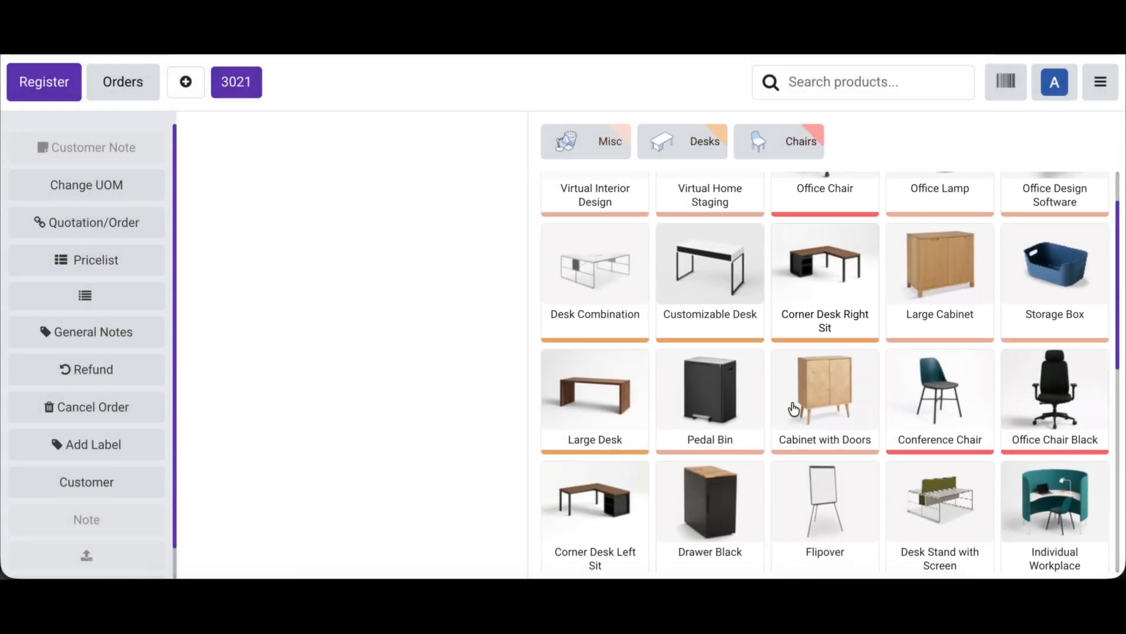
scroll(792, 408, down, 3)
click(815, 390)
click(971, 379)
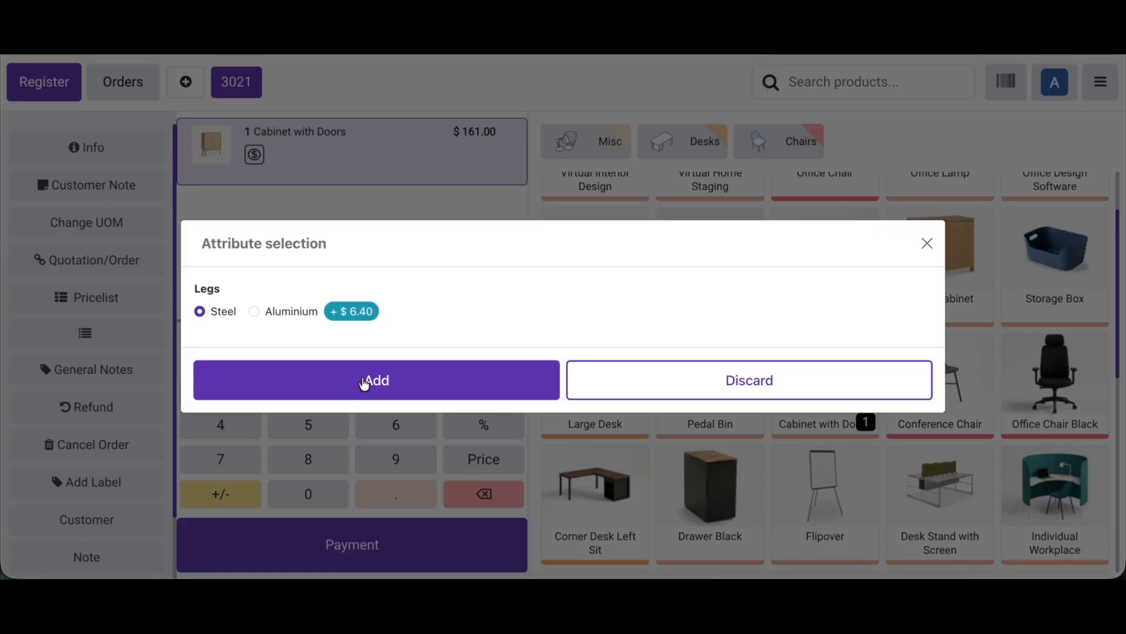
click(364, 382)
click(342, 536)
click(176, 139)
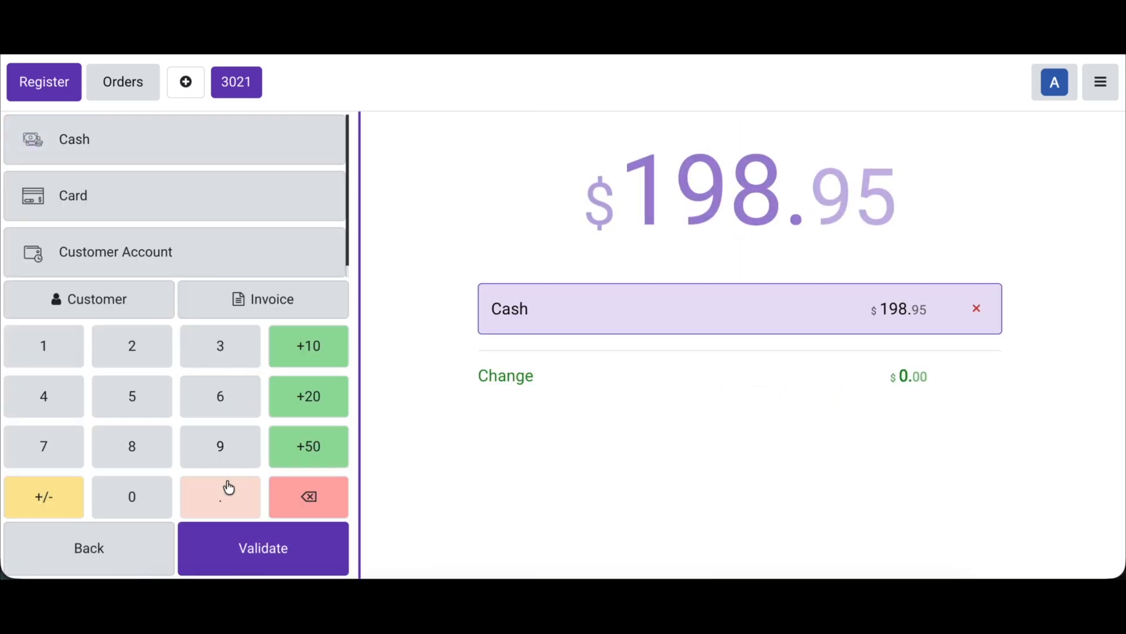
click(252, 536)
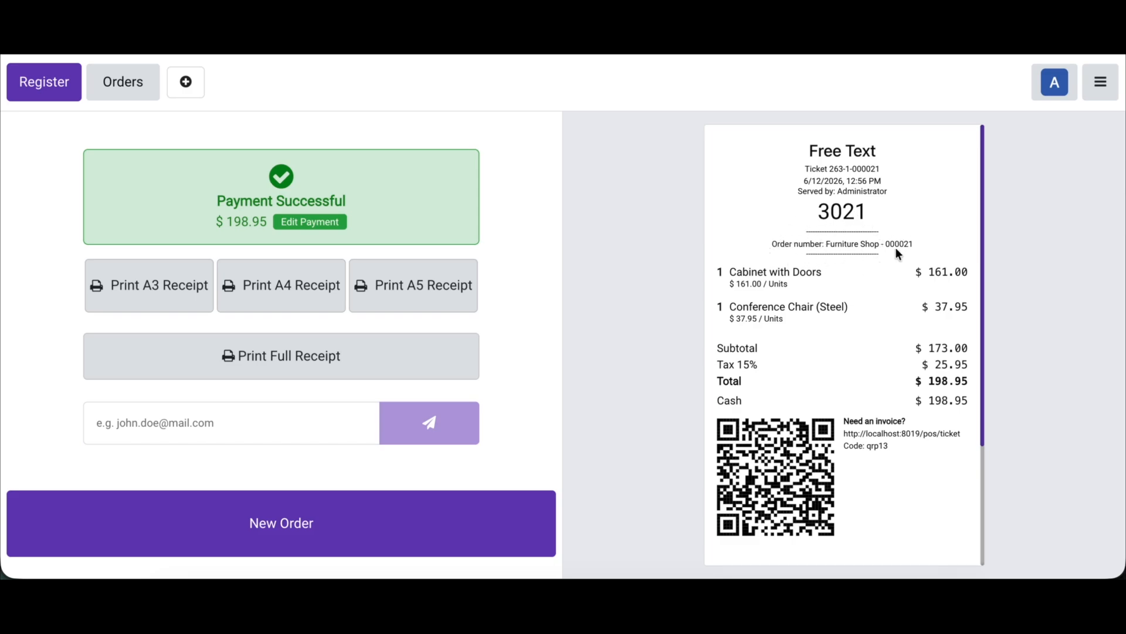
Step: Return to the backend's Point of Sale settings, set Font Size Receipt in px to 5 under POS Receipt Extend, and save
click(1112, 92)
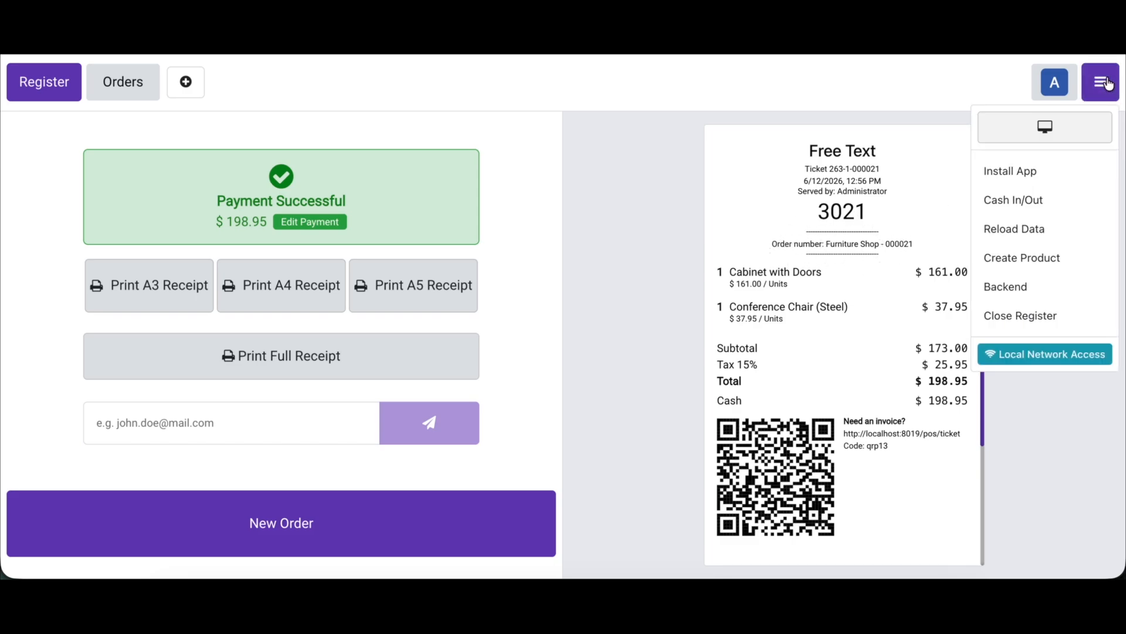
click(1006, 289)
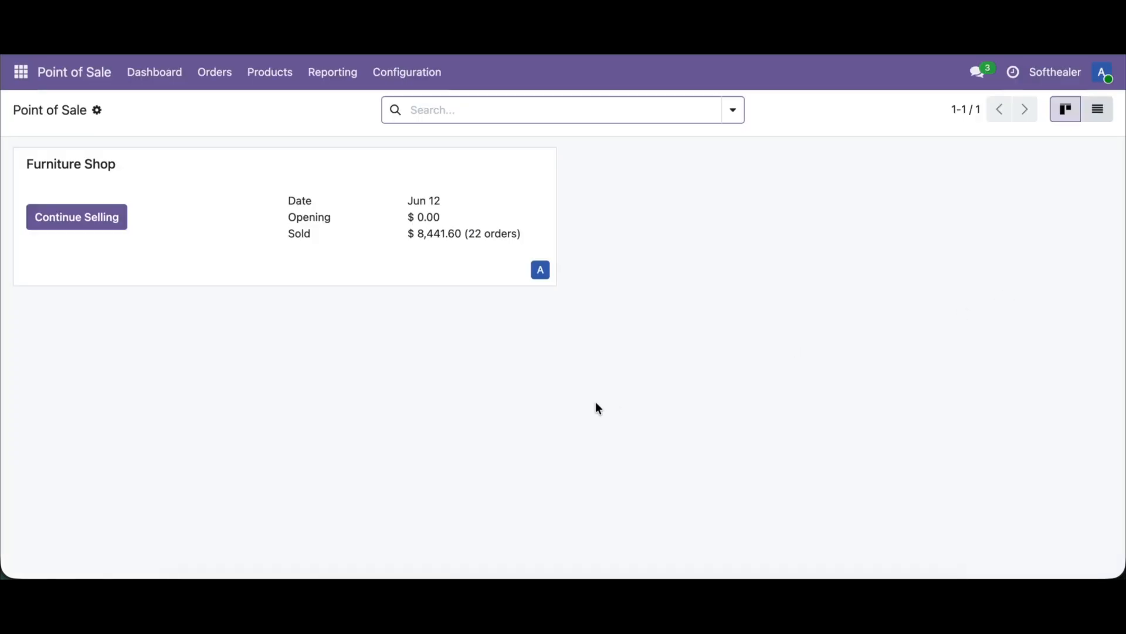
click(435, 74)
click(426, 118)
scroll(403, 387, down, 10)
key(ctrl+f)
key(Return)
scroll(407, 465, down, 6)
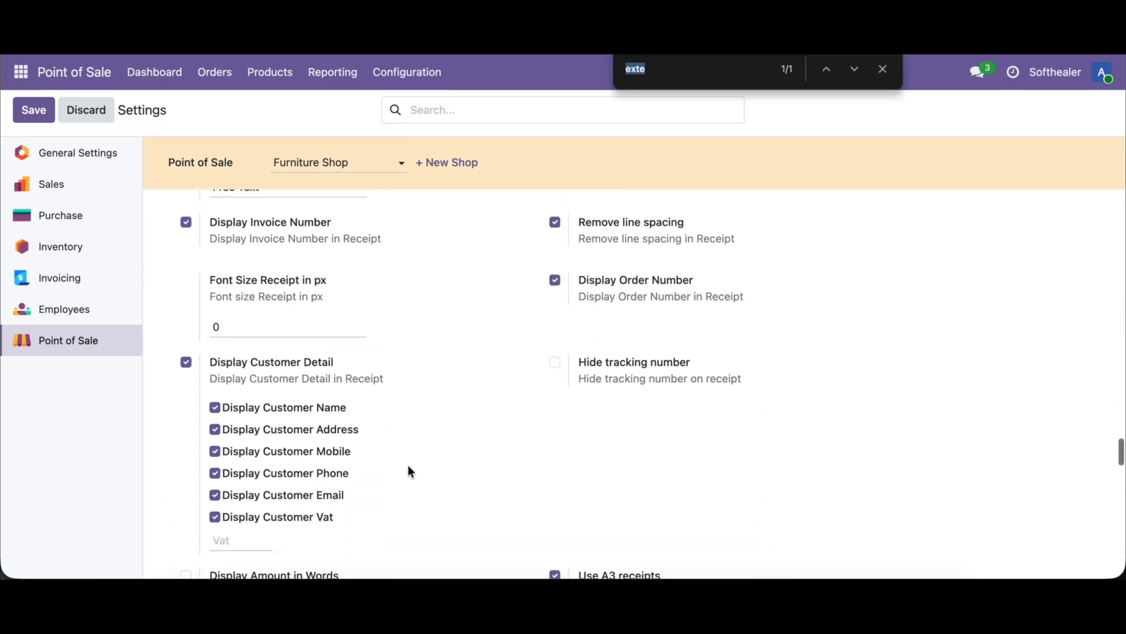
scroll(409, 471, down, 3)
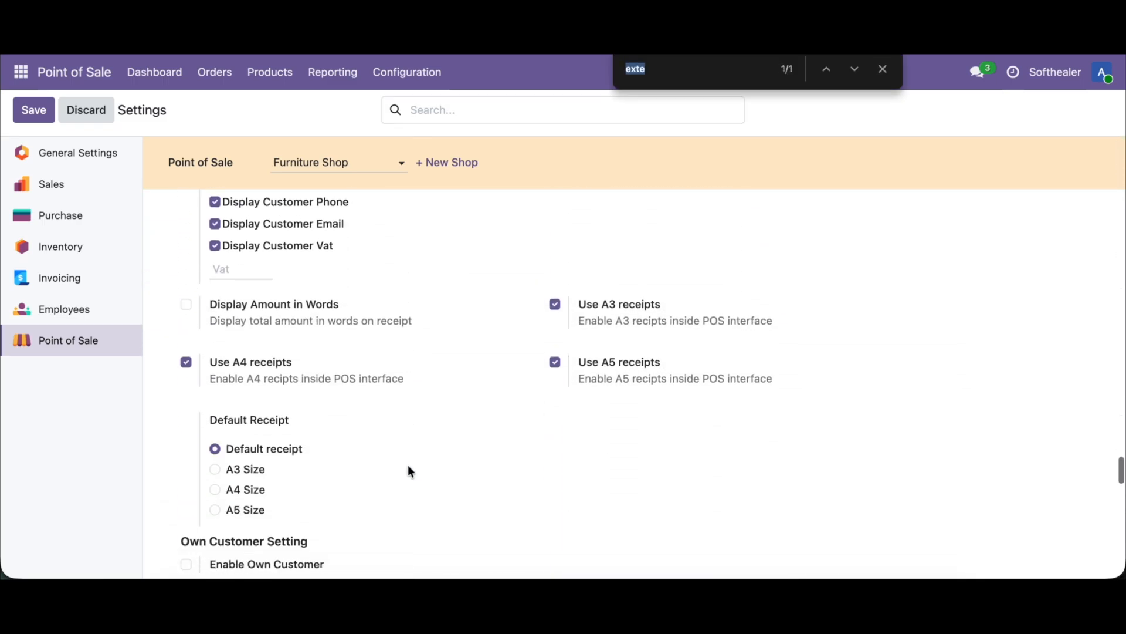
scroll(494, 387, up, 5)
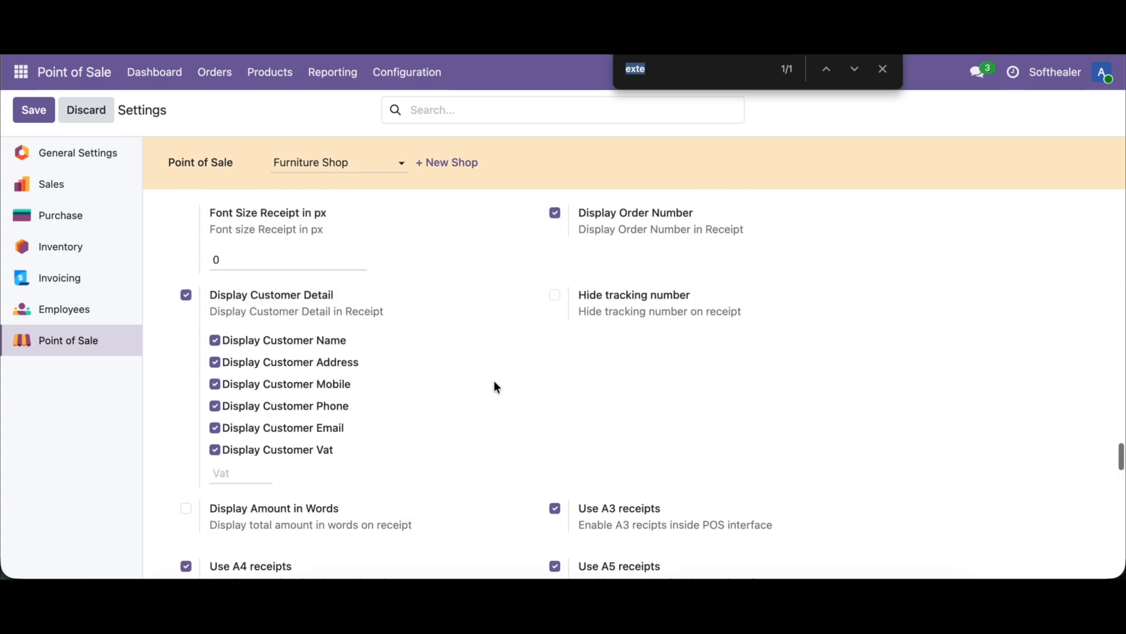
scroll(494, 388, up, 1)
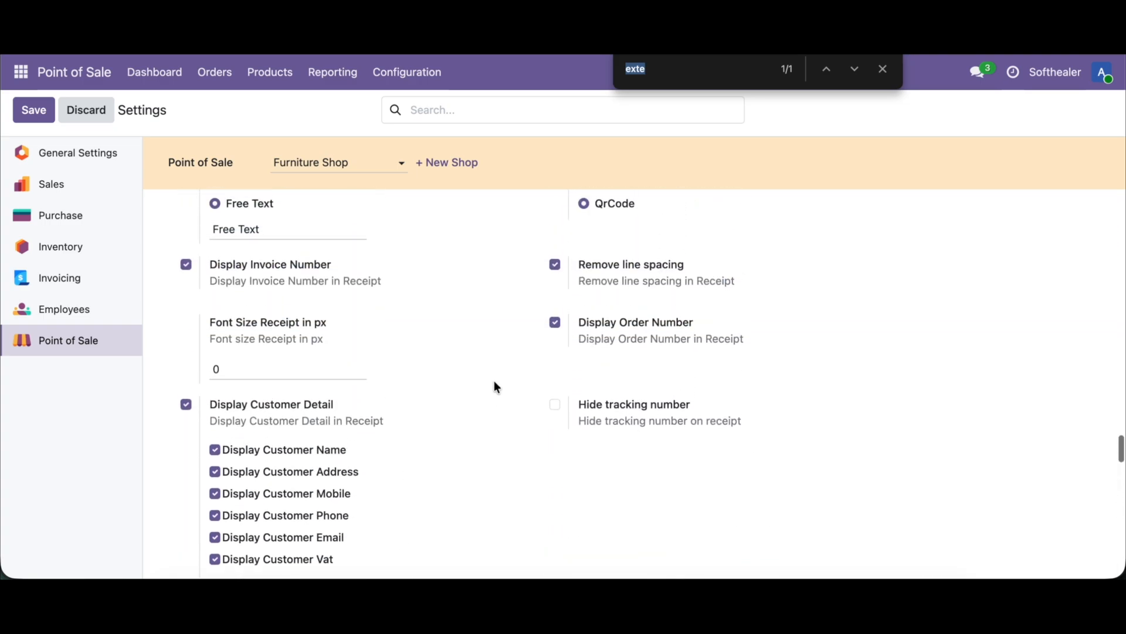
click(269, 358)
key(BackSpace)
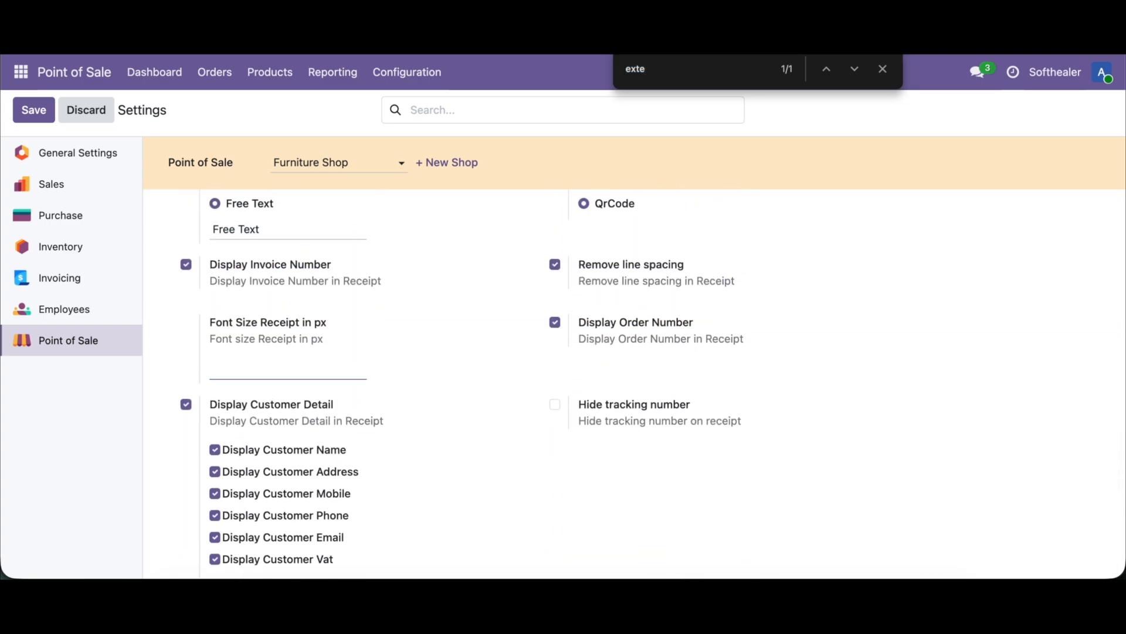
text(1)
text(5)
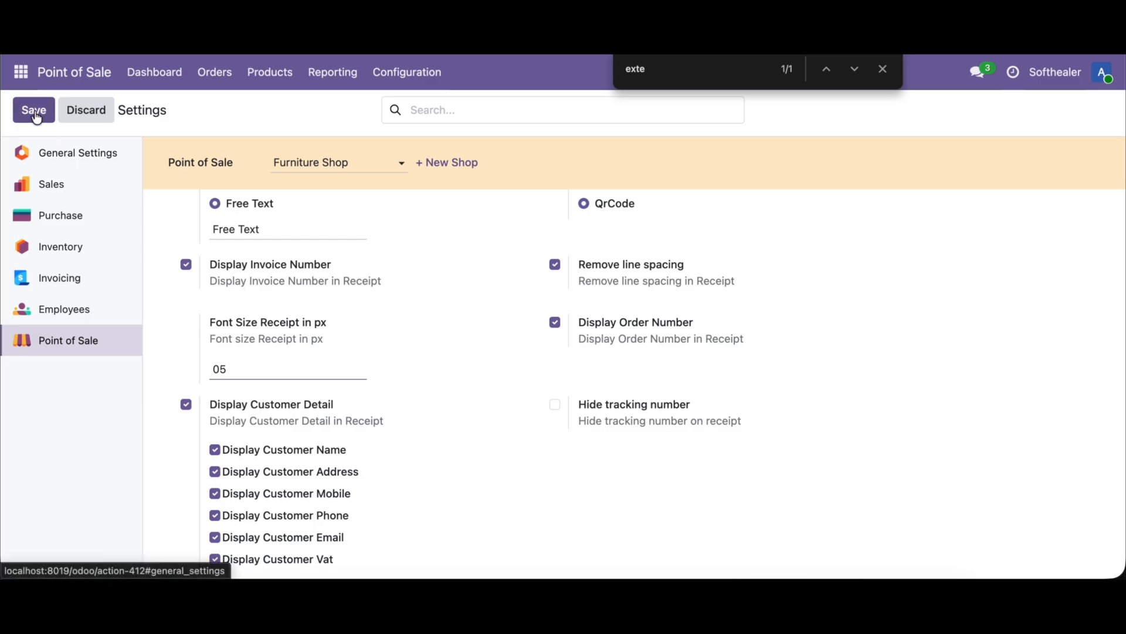
click(34, 111)
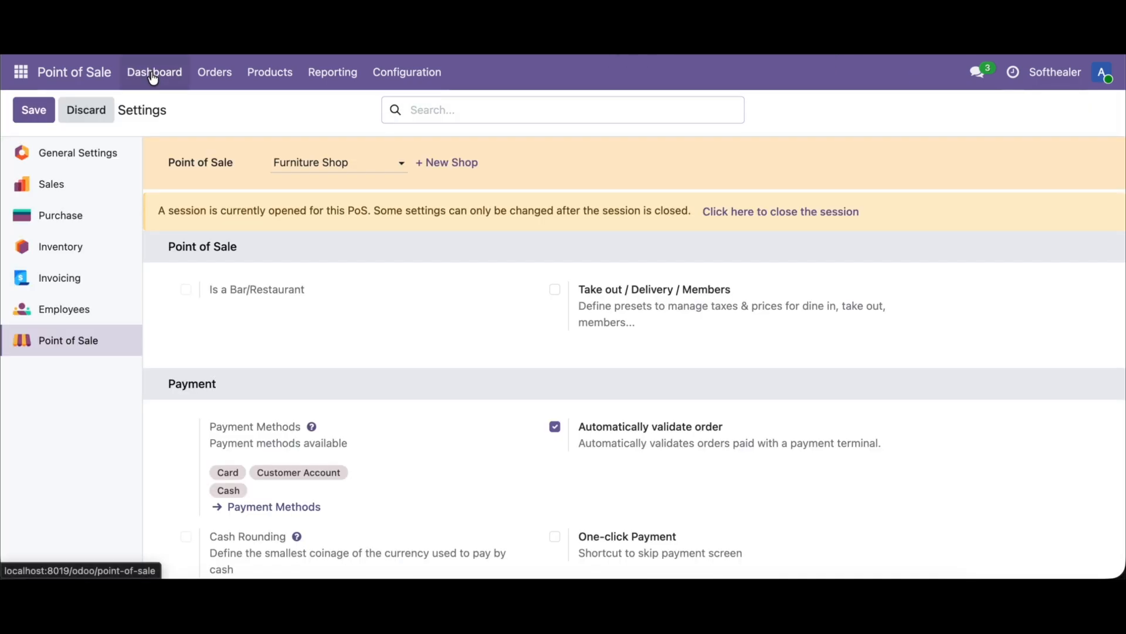
Step: Check the 5 px font receipt by selling a Large Cabinet and a Cabinet with Doors in the Furniture Shop, paid and validated in cash
click(154, 71)
click(70, 218)
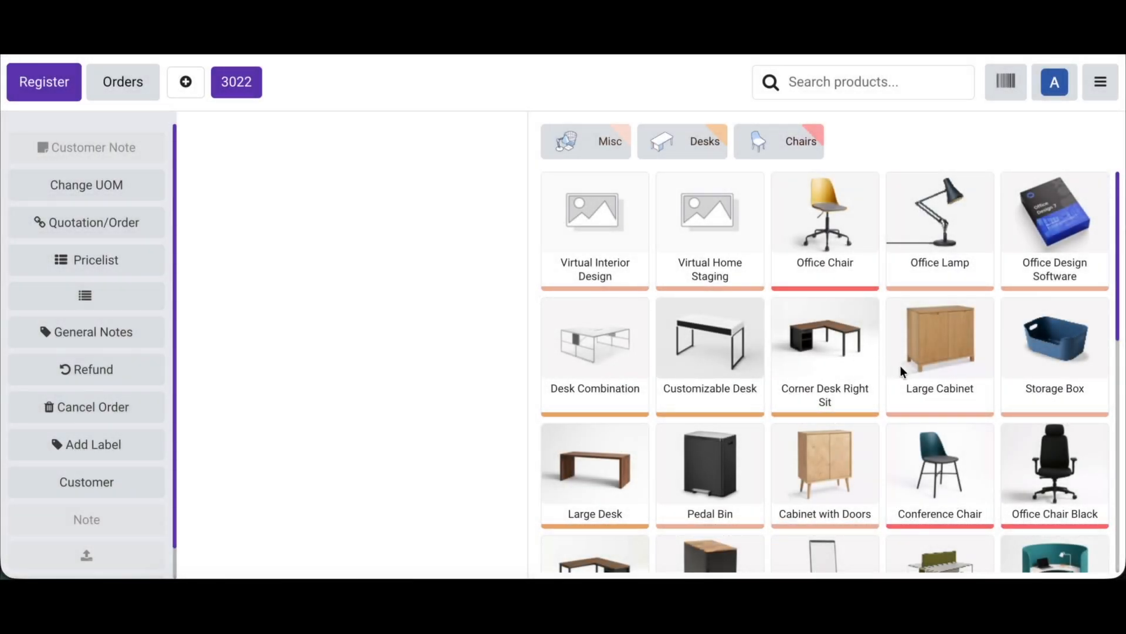
click(912, 368)
click(781, 503)
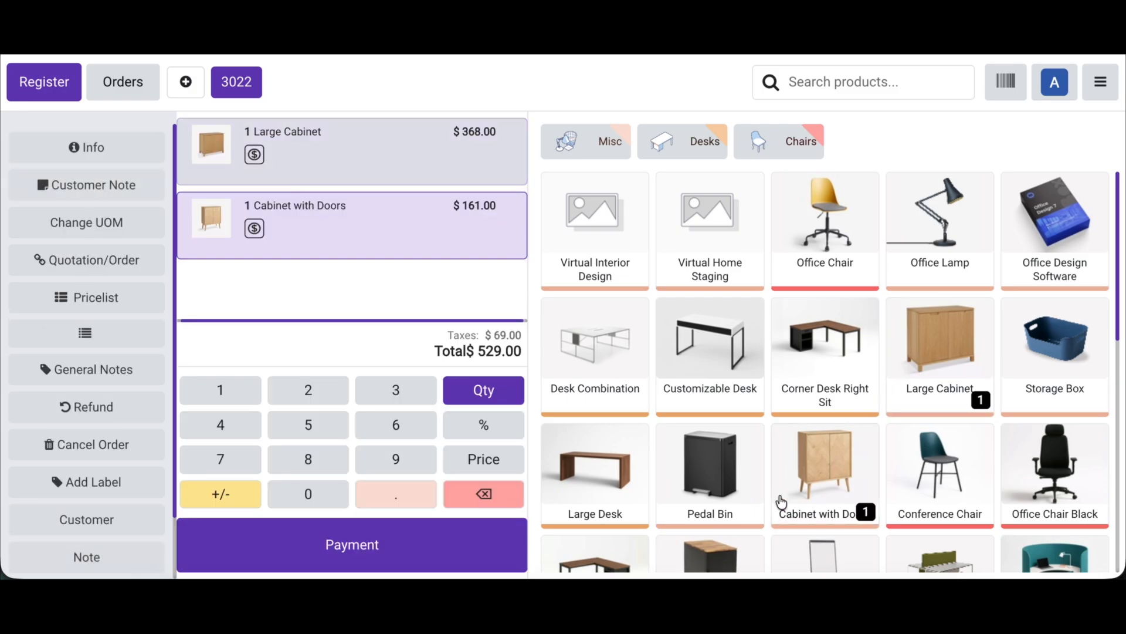
click(377, 530)
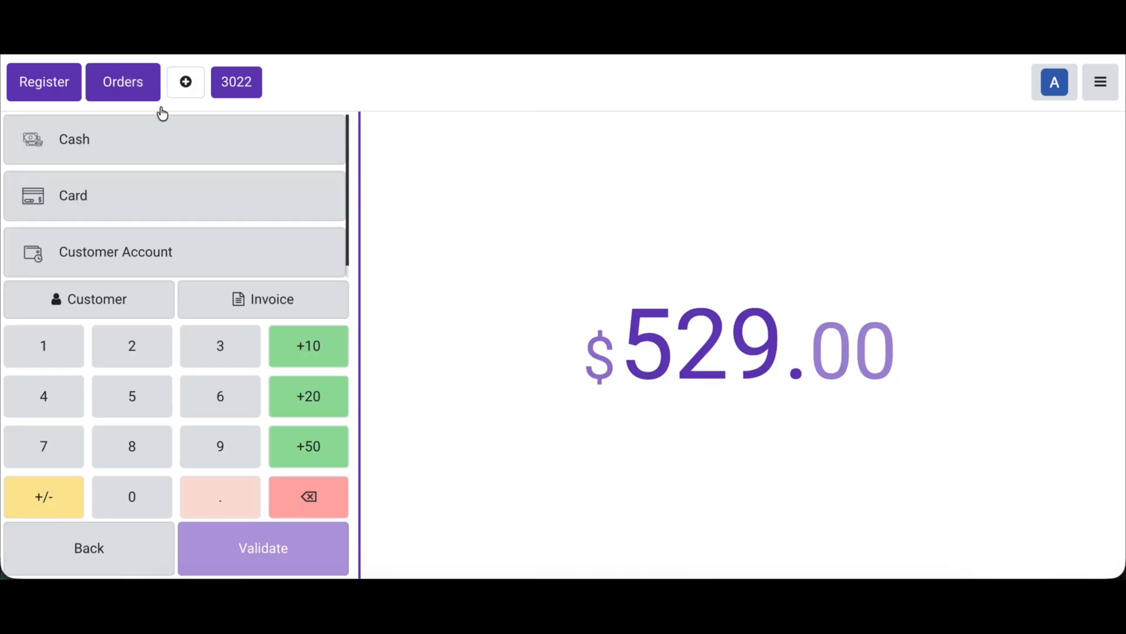
click(169, 147)
click(264, 546)
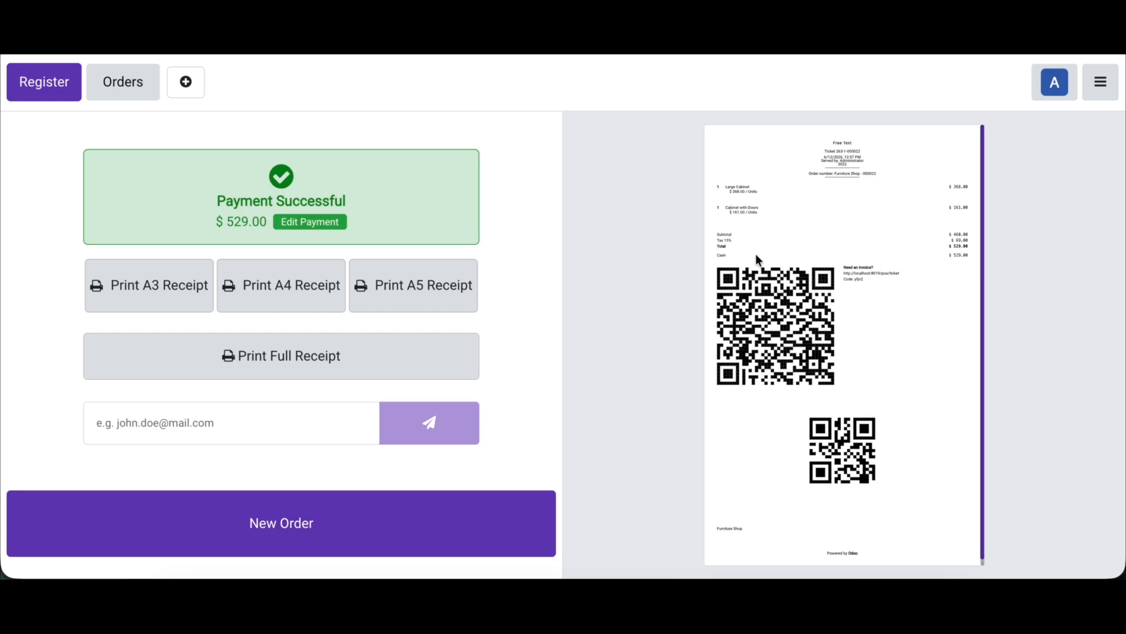
Step: Return to the backend's Point of Sale settings, enable Hide tracking number under POS Receipt Extend, and save
click(1101, 82)
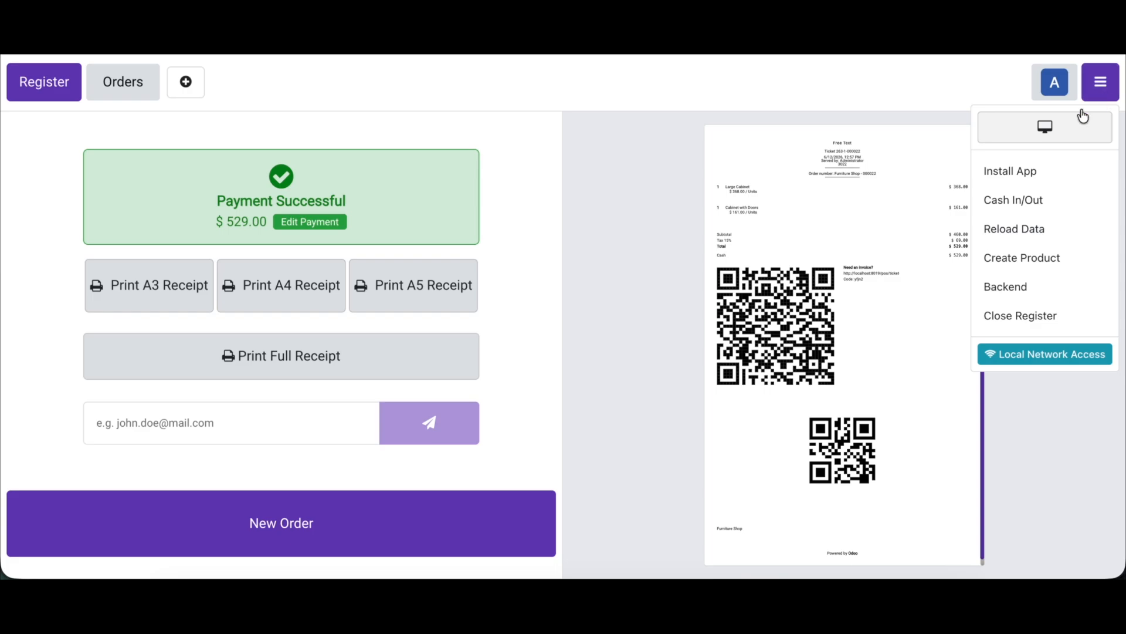
click(986, 292)
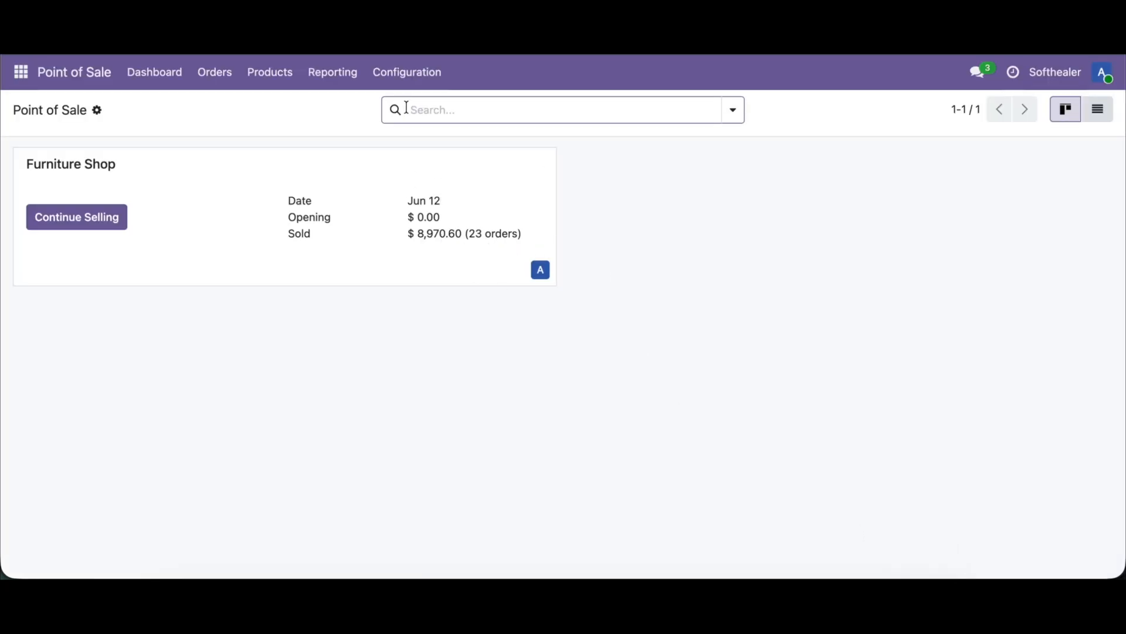
click(392, 74)
click(403, 110)
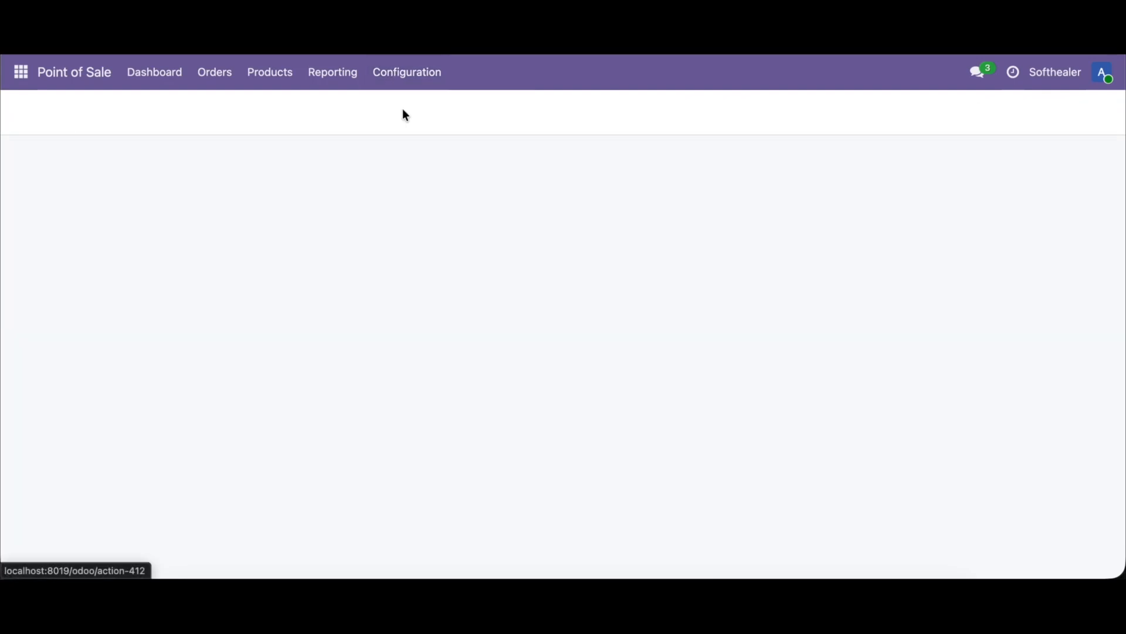
key(ctrl+f)
text(exte)
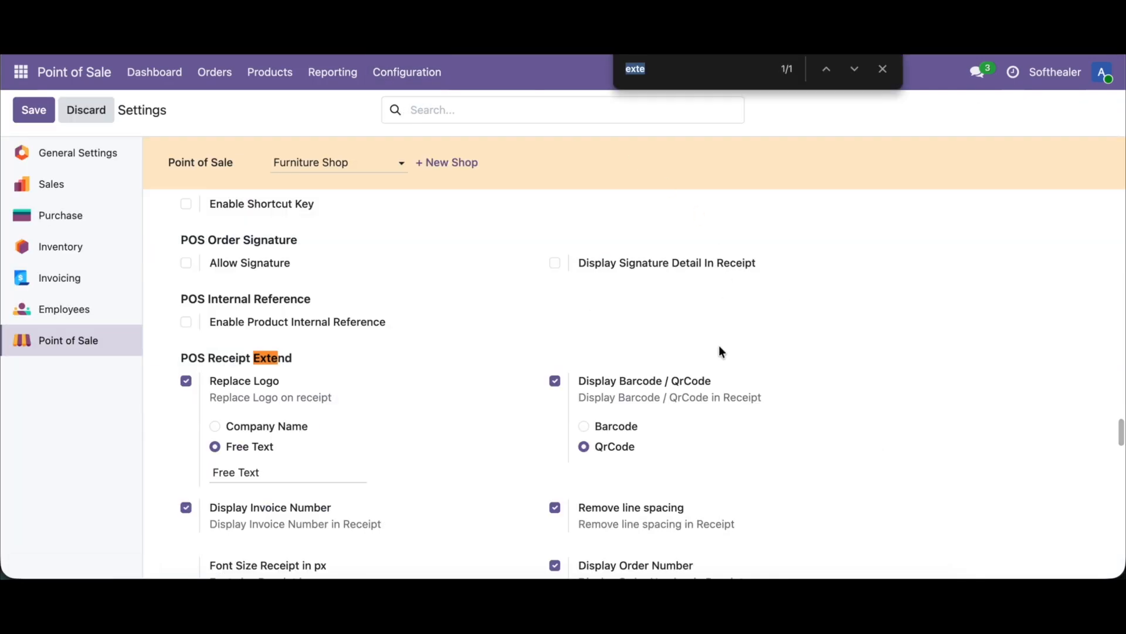
scroll(720, 350, down, 2)
scroll(680, 493, down, 1)
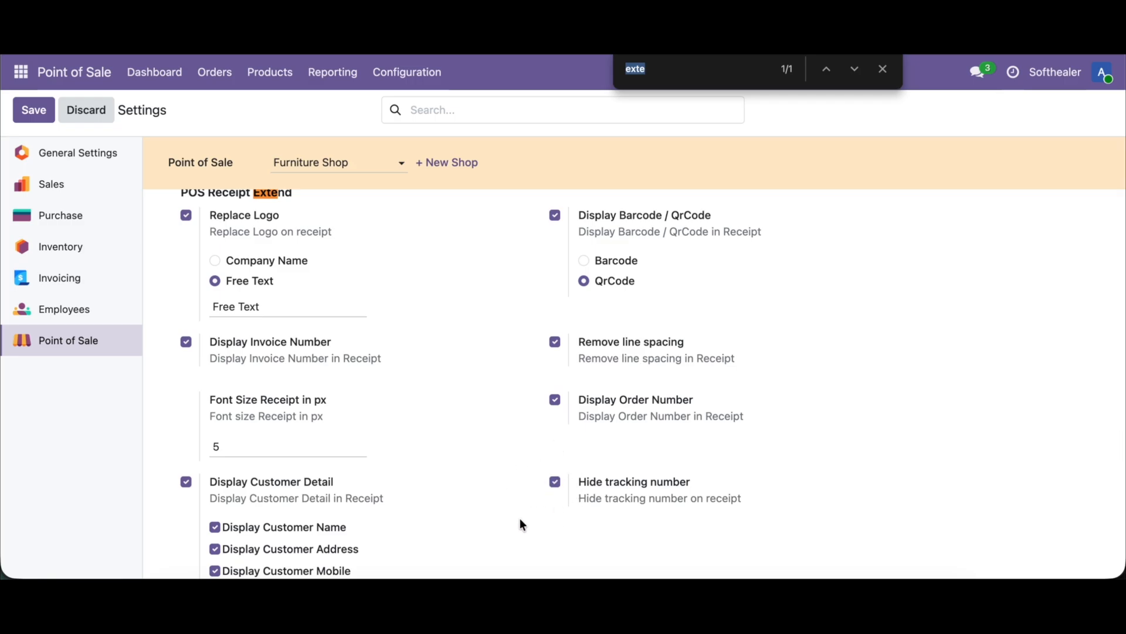
click(36, 110)
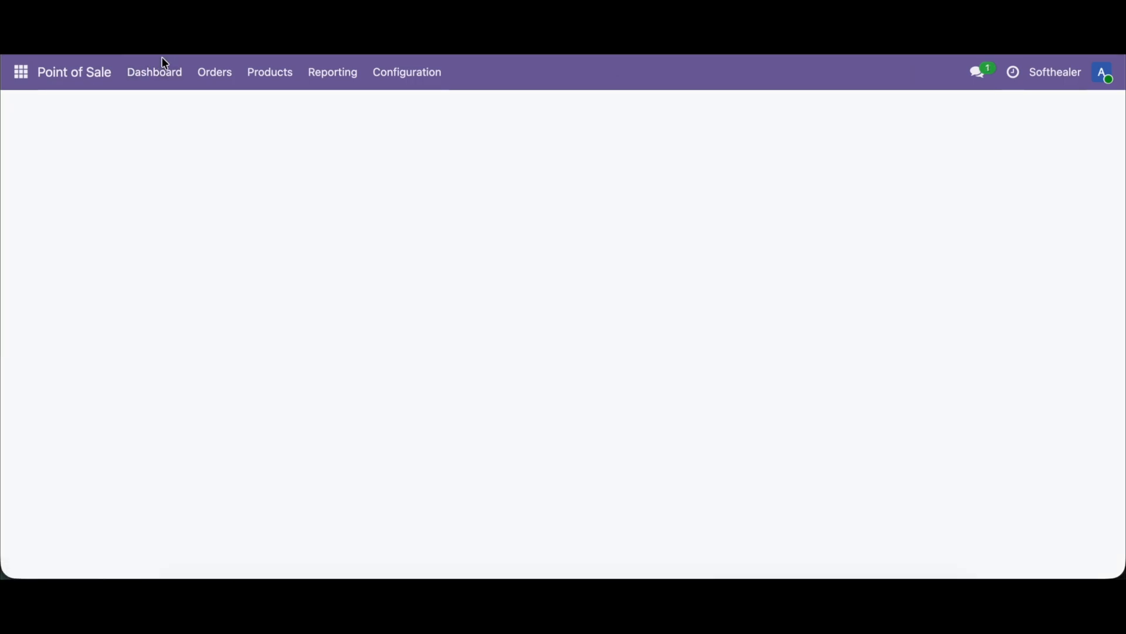
Step: Check the receipt with the tracking number hidden by selling a Cabinet with Doors and a Large Cabinet, paid and validated in cash
click(163, 73)
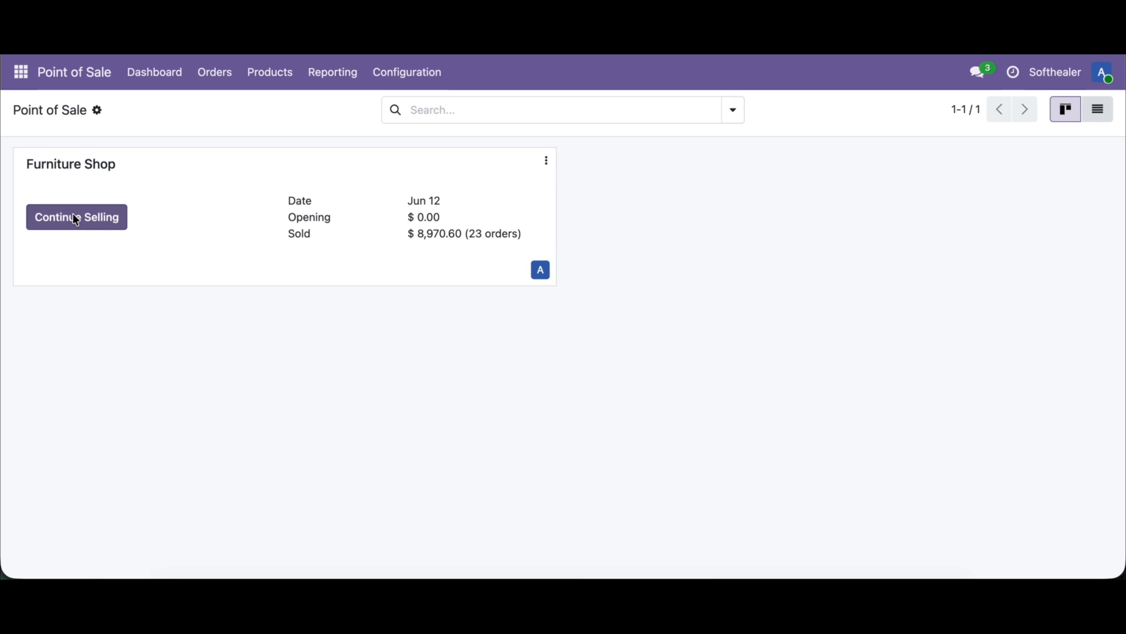
click(73, 215)
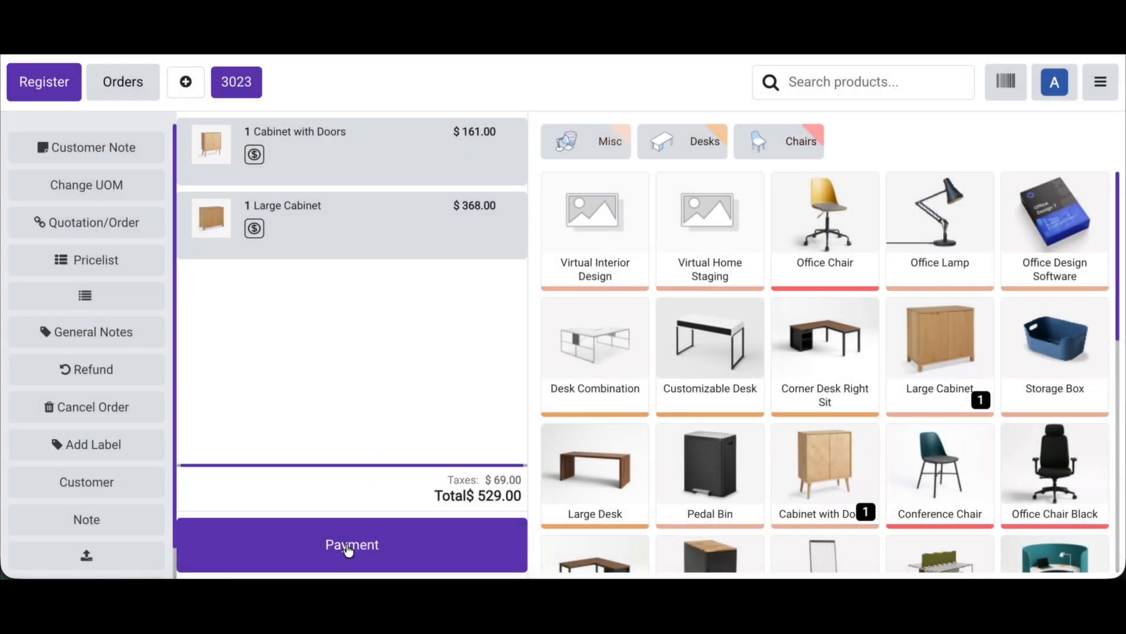
click(348, 550)
click(211, 137)
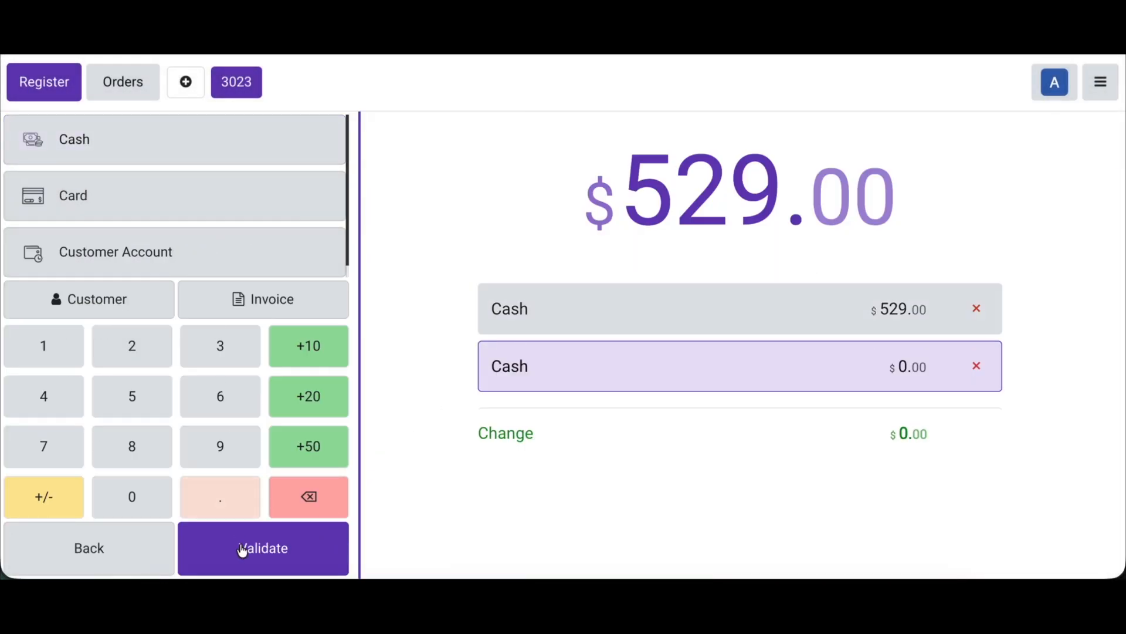
click(248, 564)
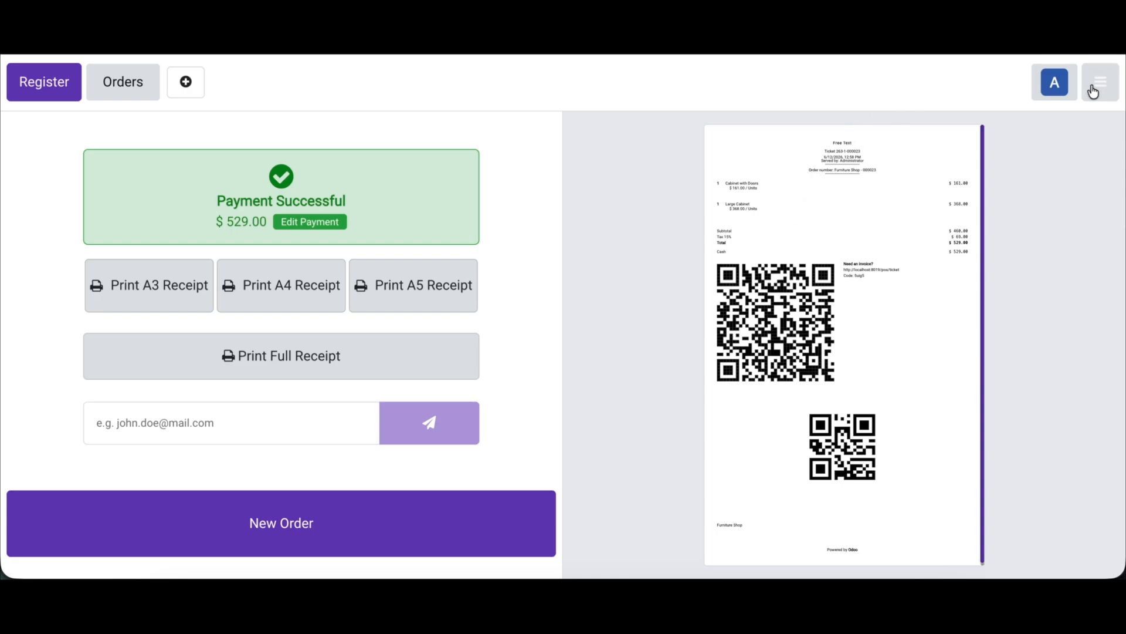
Step: Return to the backend's Point of Sale settings, enable Display Amount in Words under POS Receipt Extend, and save
click(1111, 86)
click(1012, 283)
click(423, 72)
click(419, 109)
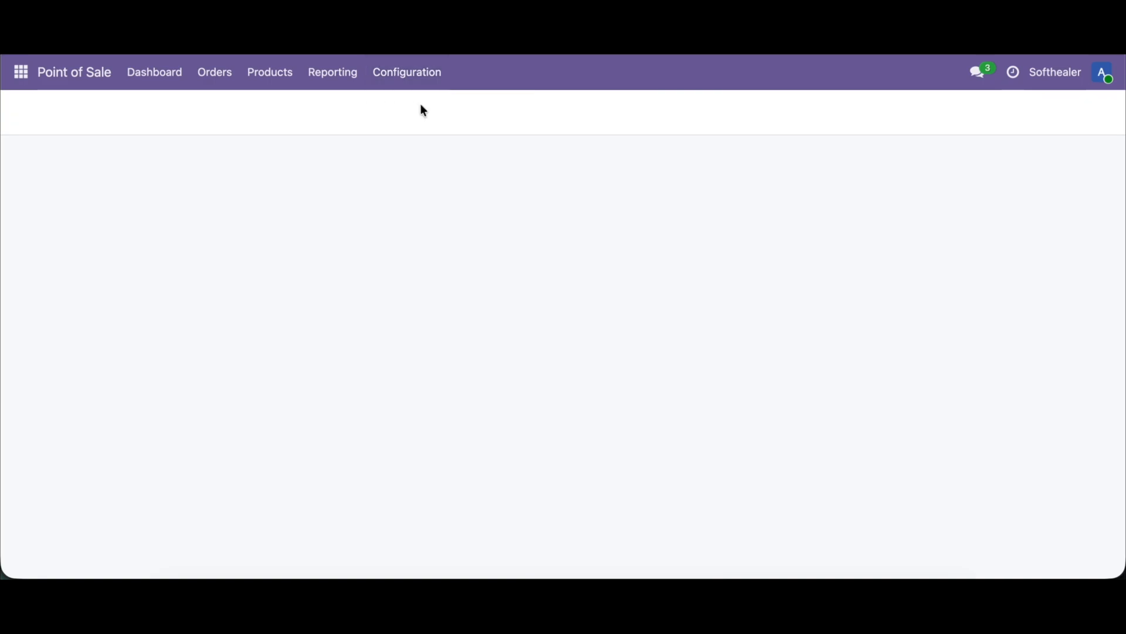
key(ctrl+f)
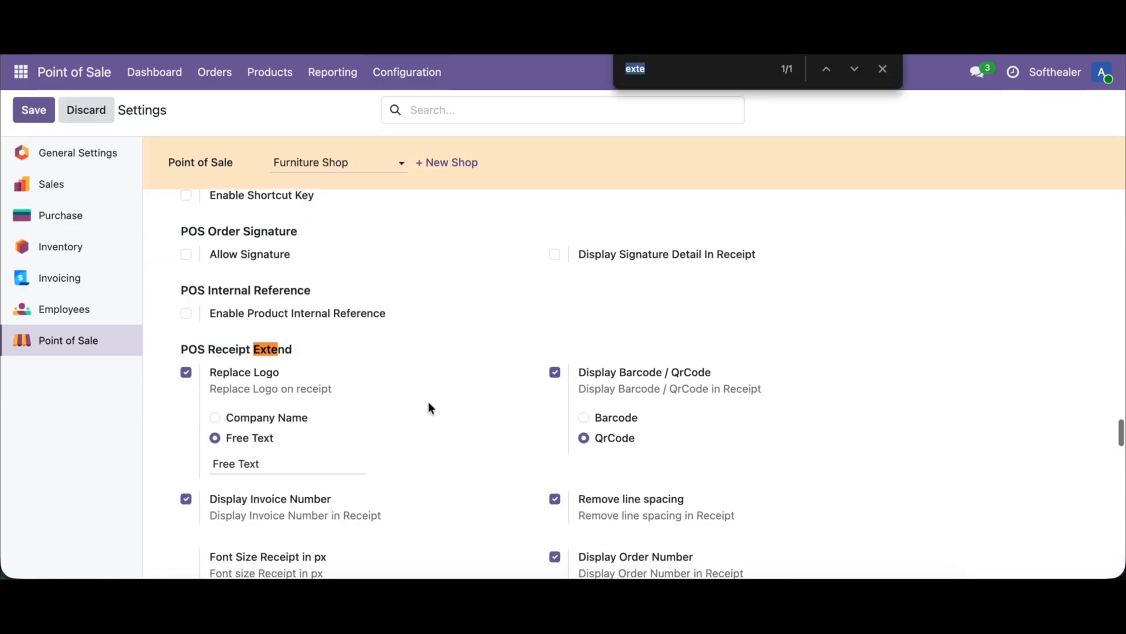
scroll(429, 402, down, 5)
scroll(428, 402, down, 2)
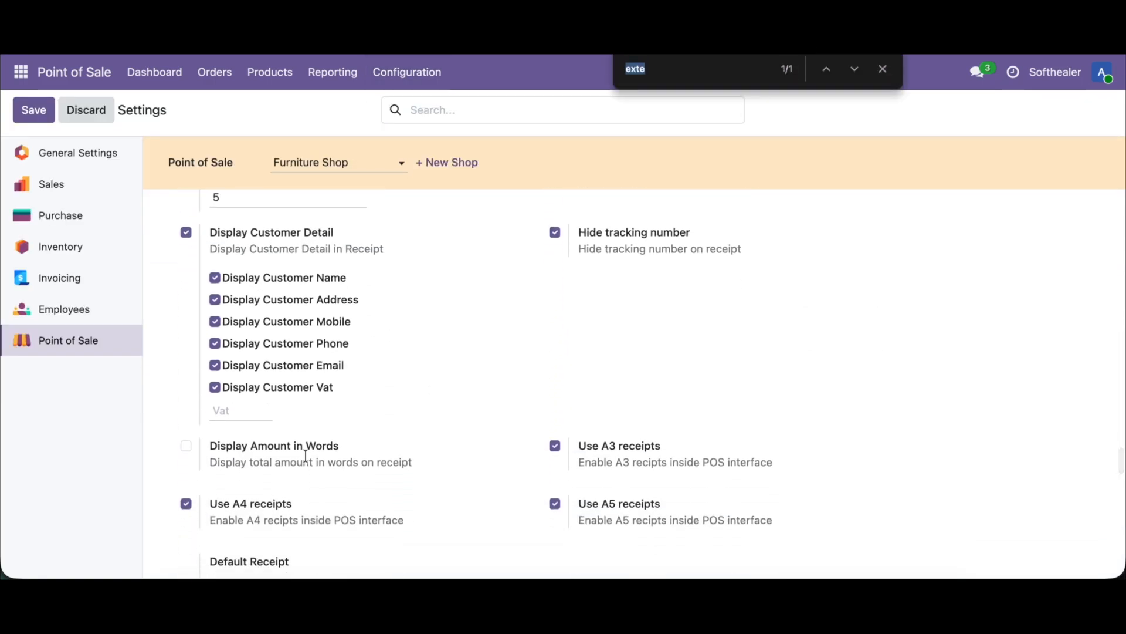
click(270, 446)
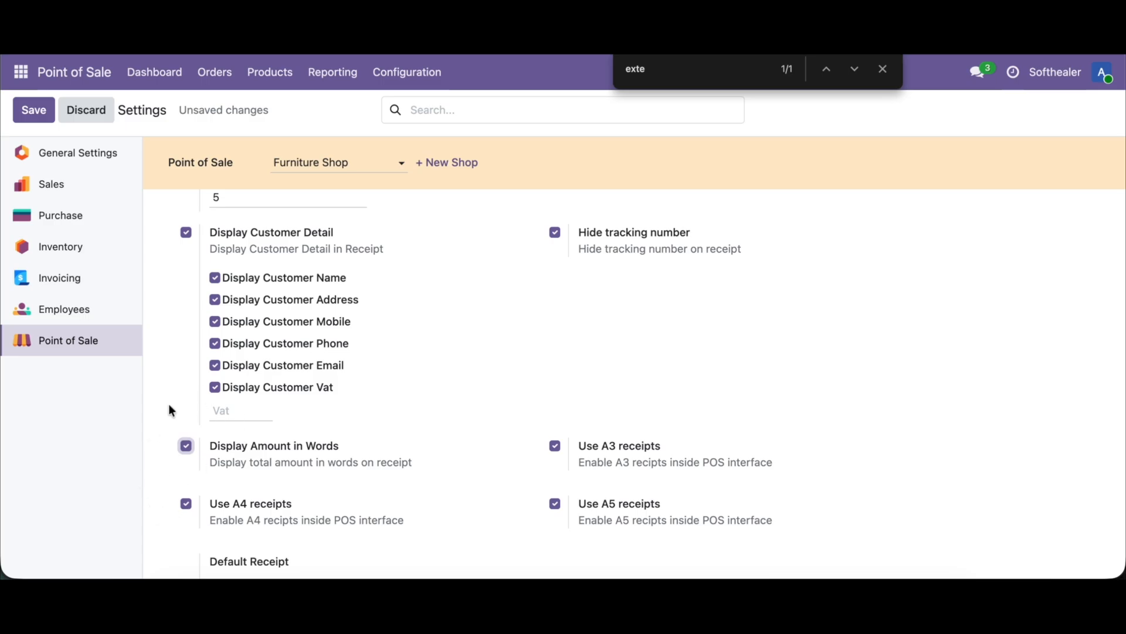
click(33, 110)
Step: Check the receipt with the amount in words by selling a Cabinet with Doors and a Large Cabinet in the Furniture Shop, paid and validated in cash
click(152, 77)
click(111, 220)
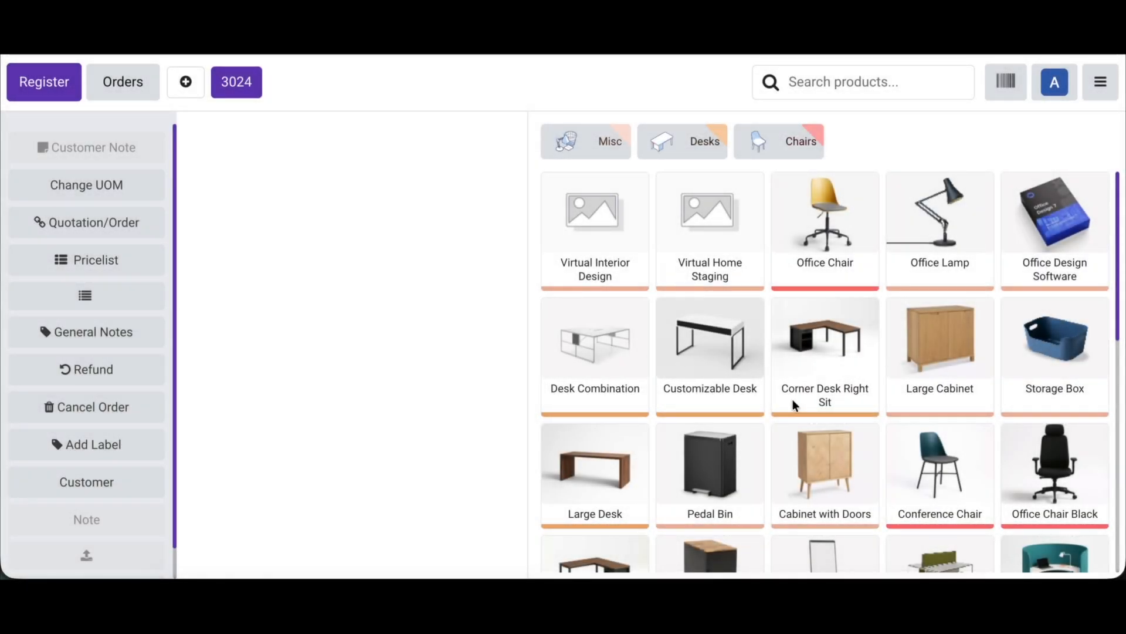
click(820, 473)
click(906, 377)
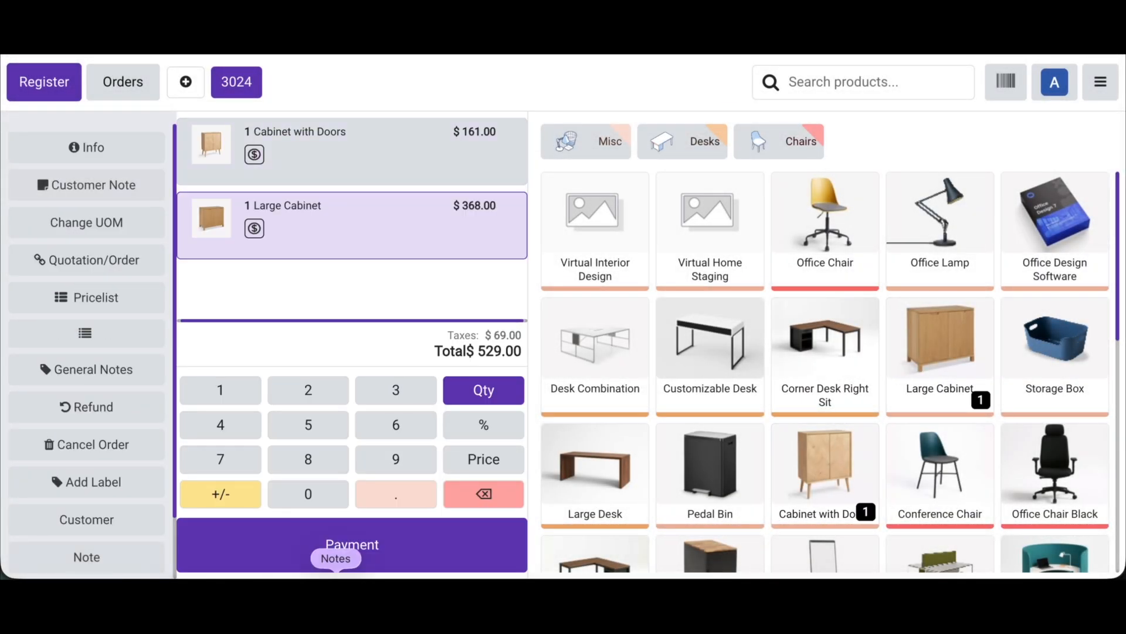
click(360, 567)
click(200, 145)
click(309, 537)
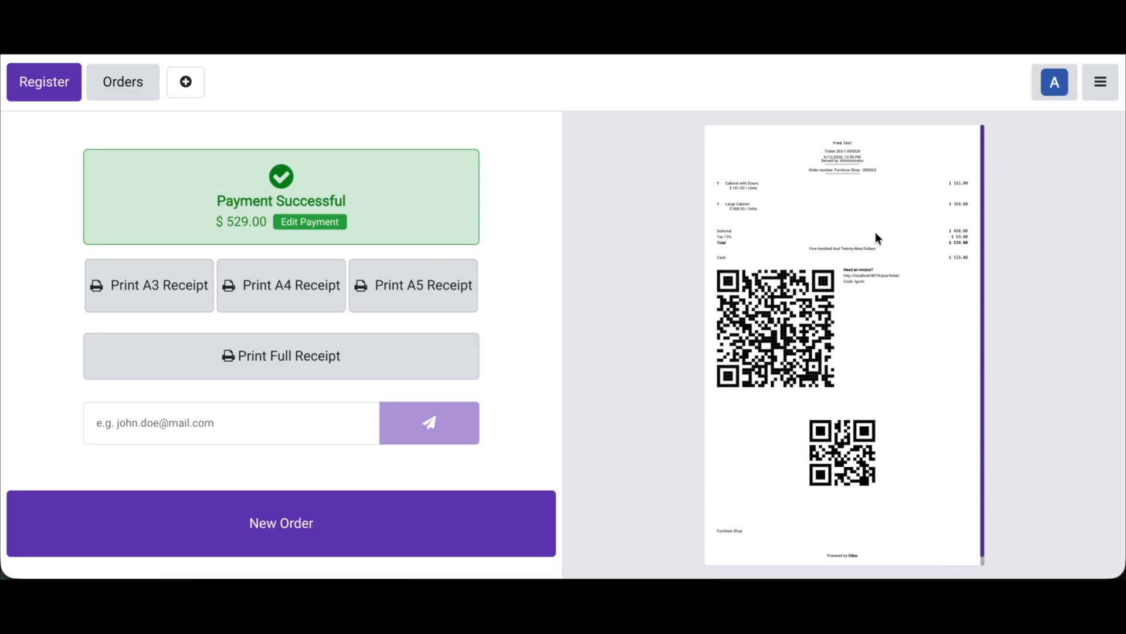
Step: Return to the backend's Point of Sale settings, clear the Font Size Receipt in px value under POS Receipt Extend, and save
click(1110, 89)
click(1004, 278)
click(405, 74)
click(406, 111)
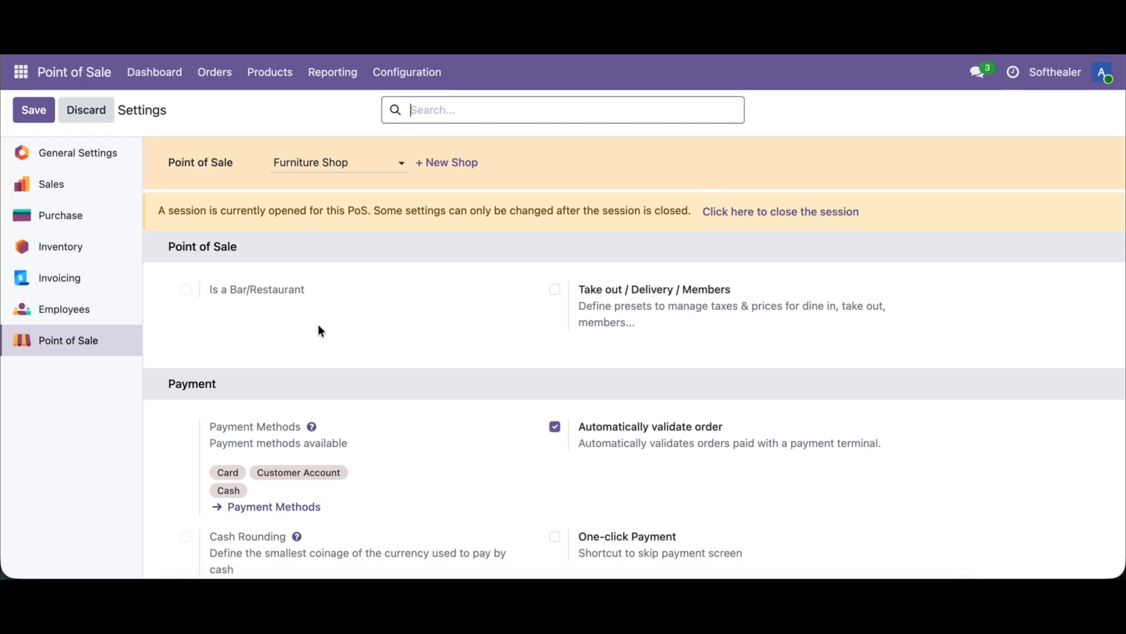
key(super+f)
scroll(241, 417, down, 3)
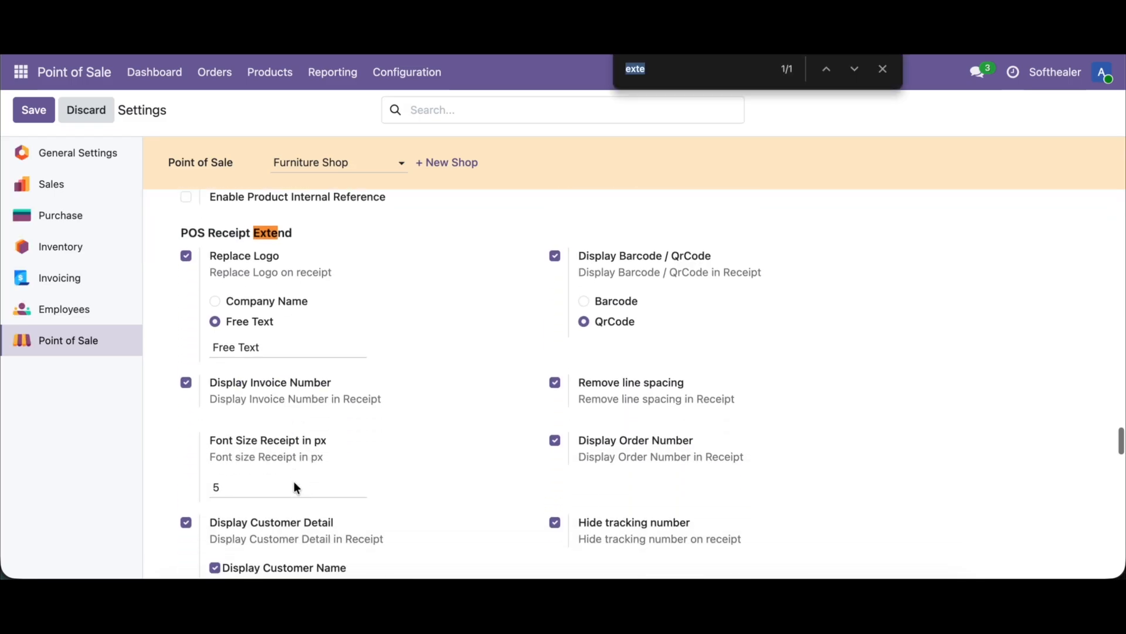
click(241, 416)
key(BackSpace)
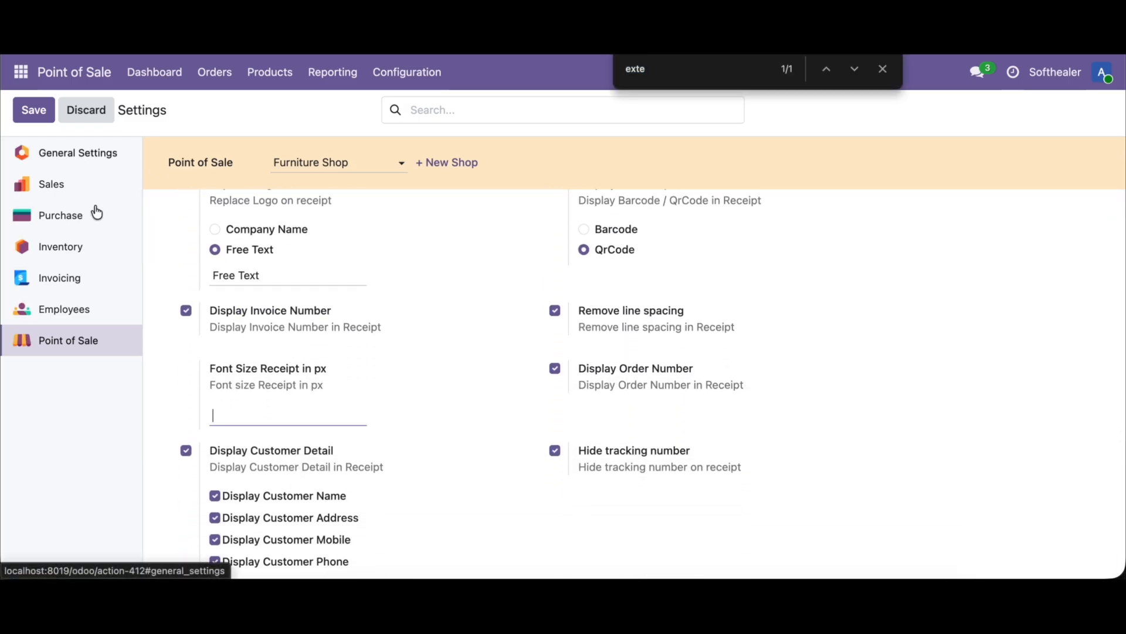
text(8)
click(34, 110)
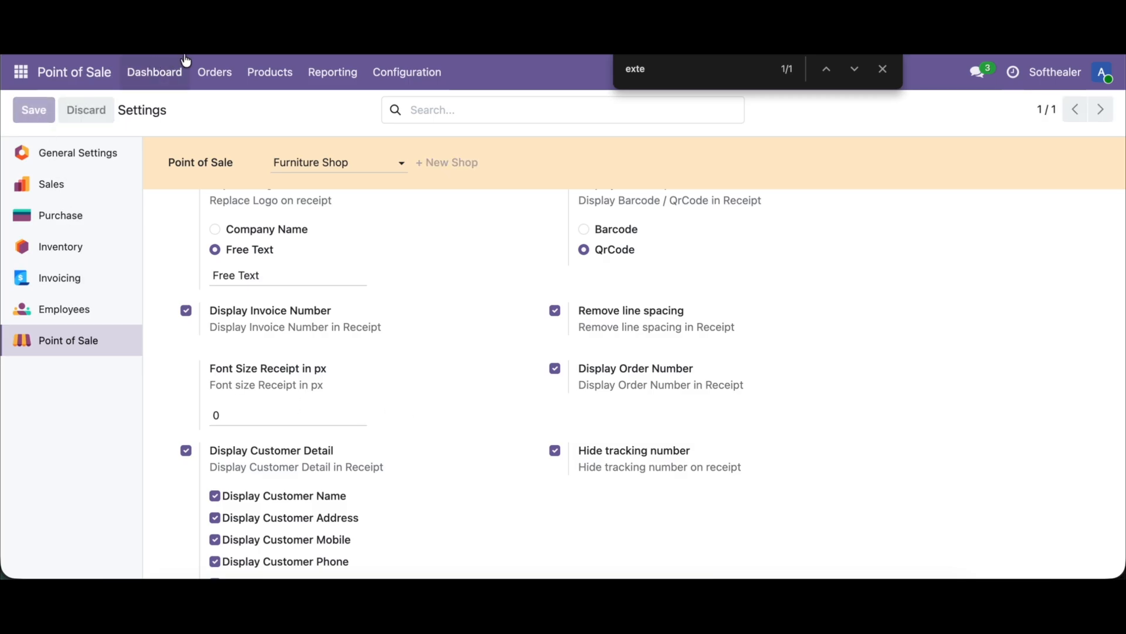
Step: Sell a Large Cabinet and a Cabinet with Doors in the Furniture Shop, paid and validated in cash, to check the receipt without a custom font size
click(140, 73)
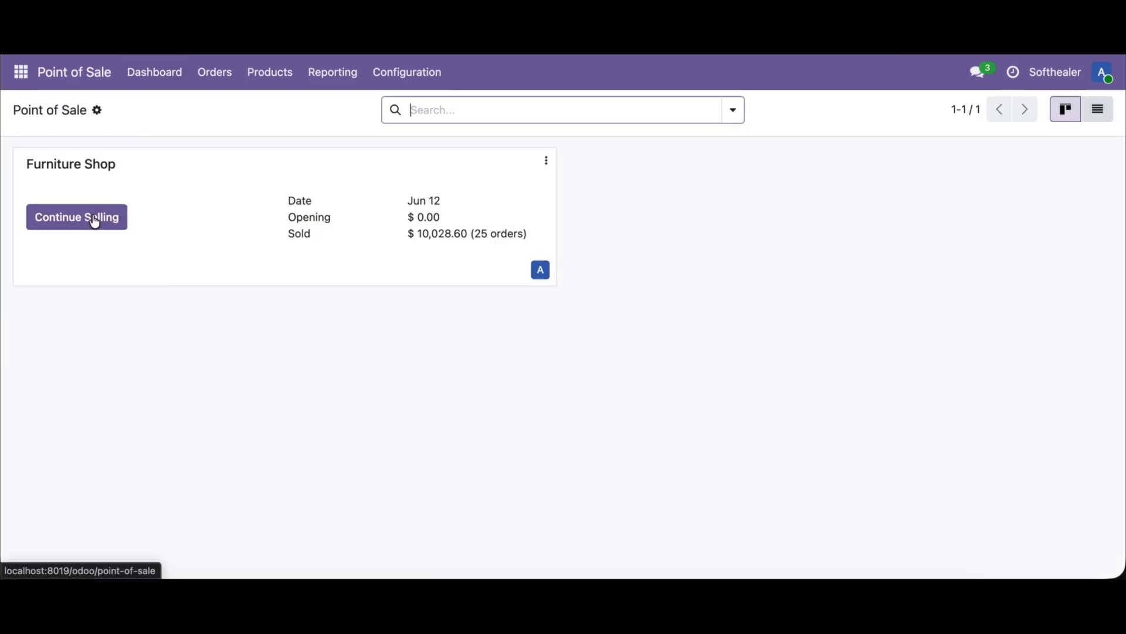
click(93, 219)
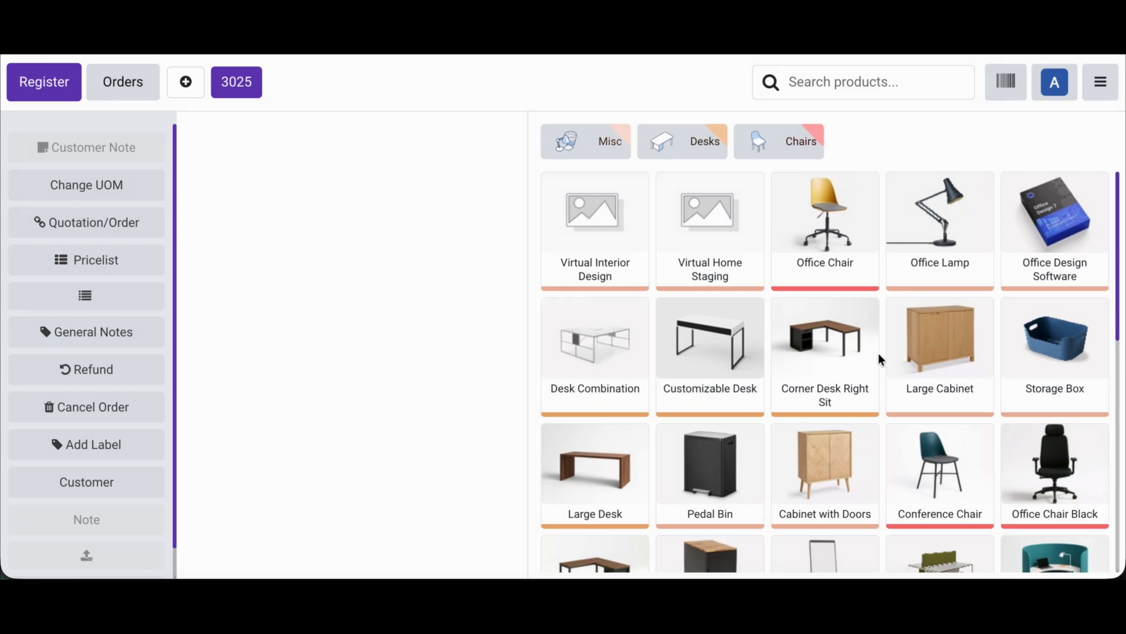
click(952, 365)
click(843, 455)
click(467, 542)
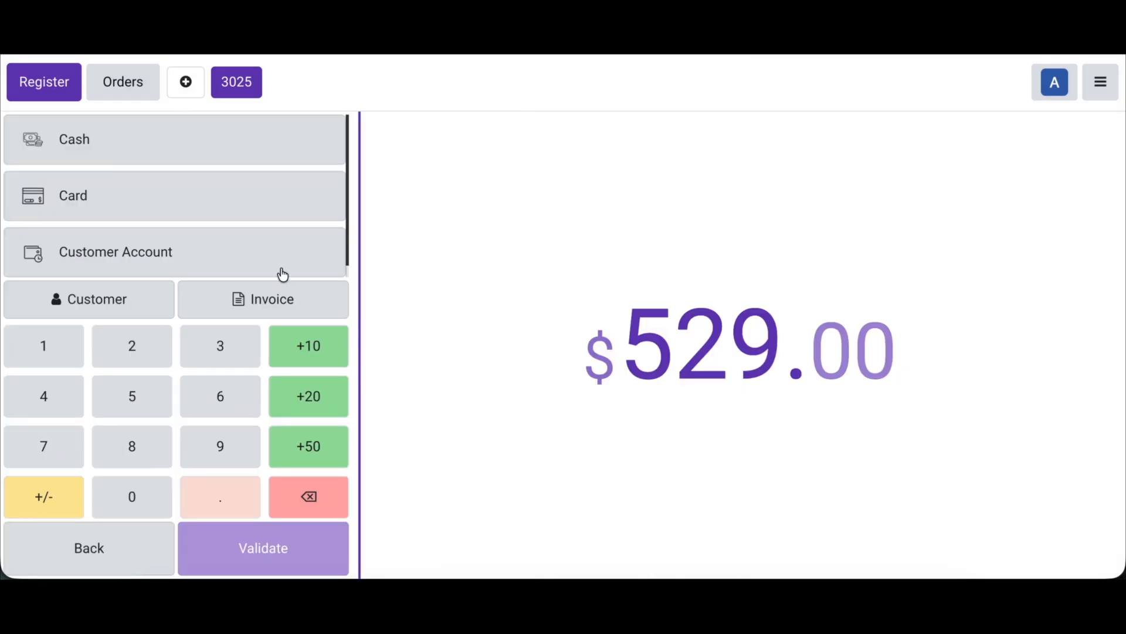
click(202, 159)
click(288, 539)
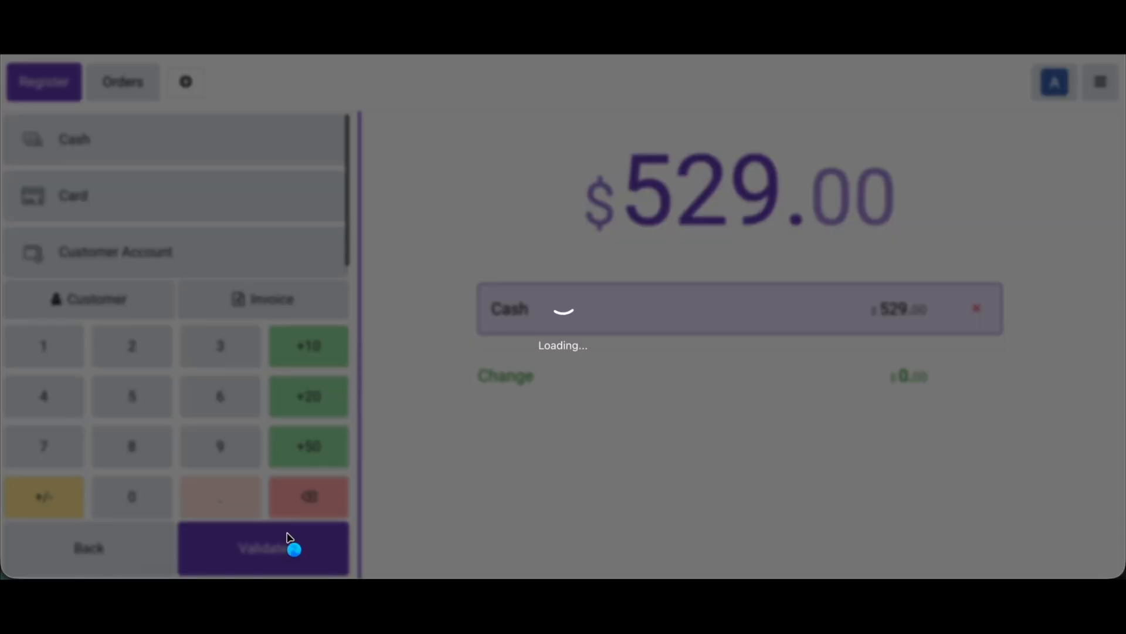